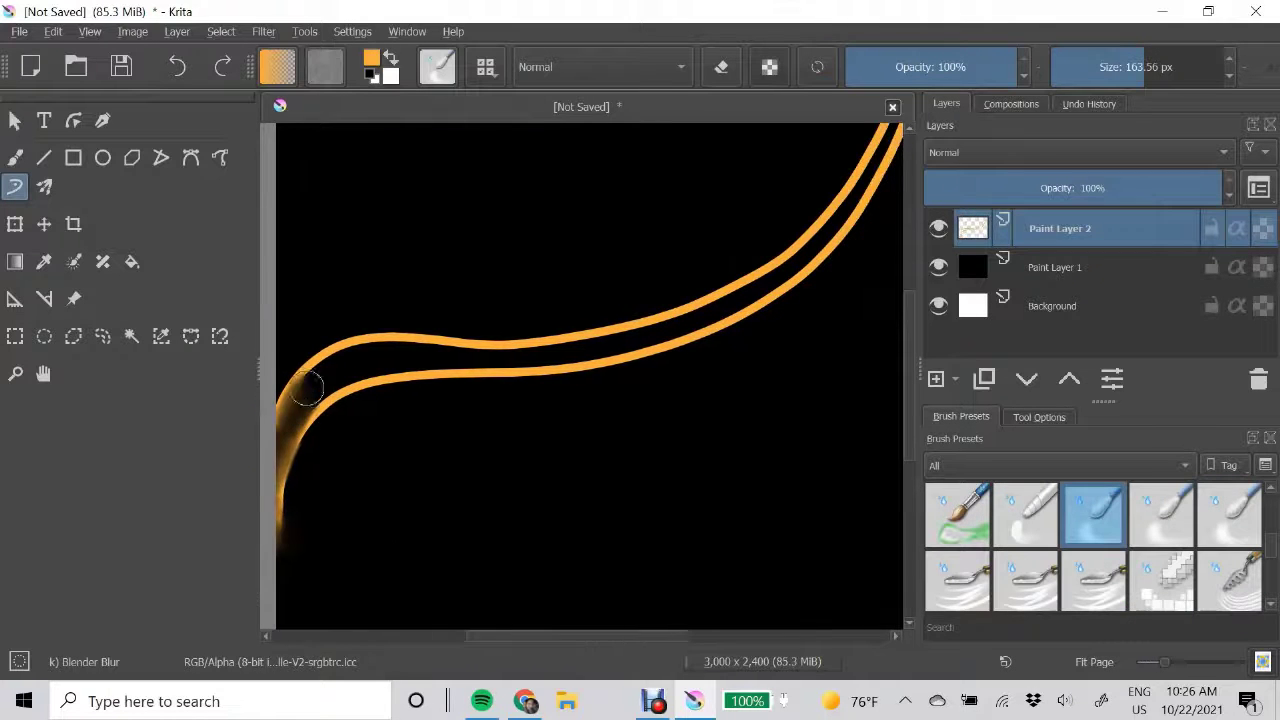
# - Blend the left end of the orange strokes, then dab more orange along the ribbon
pyautogui.moveTo(290, 410)
pyautogui.mouseDown()
pyautogui.moveTo(531, 362)
pyautogui.moveTo(762, 270)
pyautogui.mouseUp()
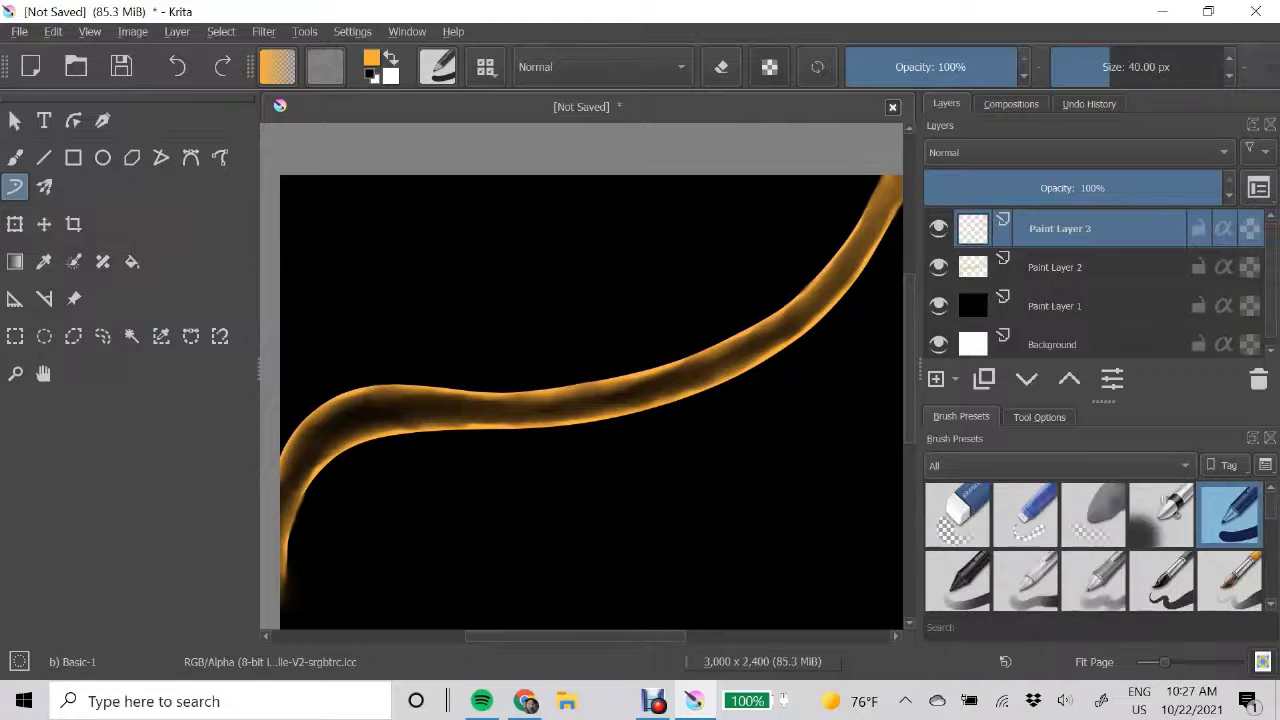
pyautogui.moveTo(314, 430); pyautogui.dragTo(284, 520)
pyautogui.moveTo(404, 404); pyautogui.dragTo(490, 412)
pyautogui.moveTo(608, 394); pyautogui.dragTo(700, 360)
pyautogui.moveTo(806, 312)
pyautogui.mouseDown()
pyautogui.moveTo(829, 291)
pyautogui.moveTo(293, 478)
pyautogui.mouseUp()
# - Blend the new orange dabs into the ribbon with the Blender Blur brush
pyautogui.press('/')
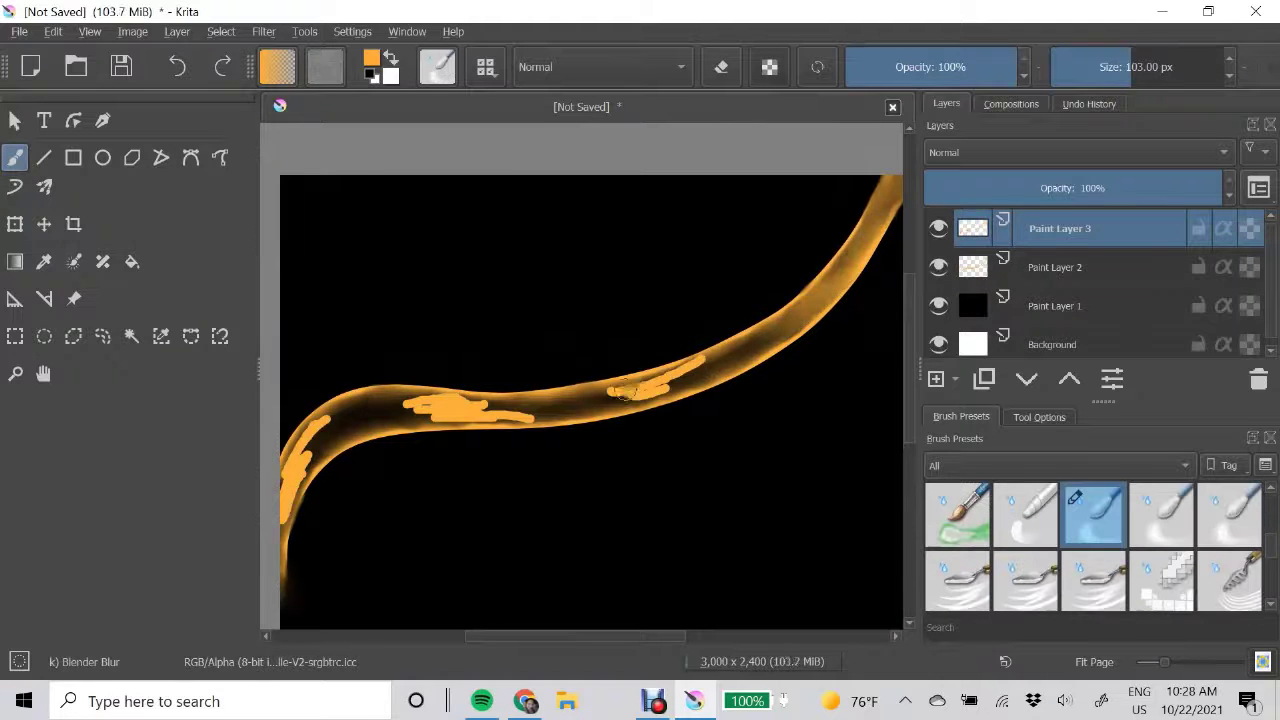
pyautogui.moveTo(357, 534); pyautogui.dragTo(385, 398)
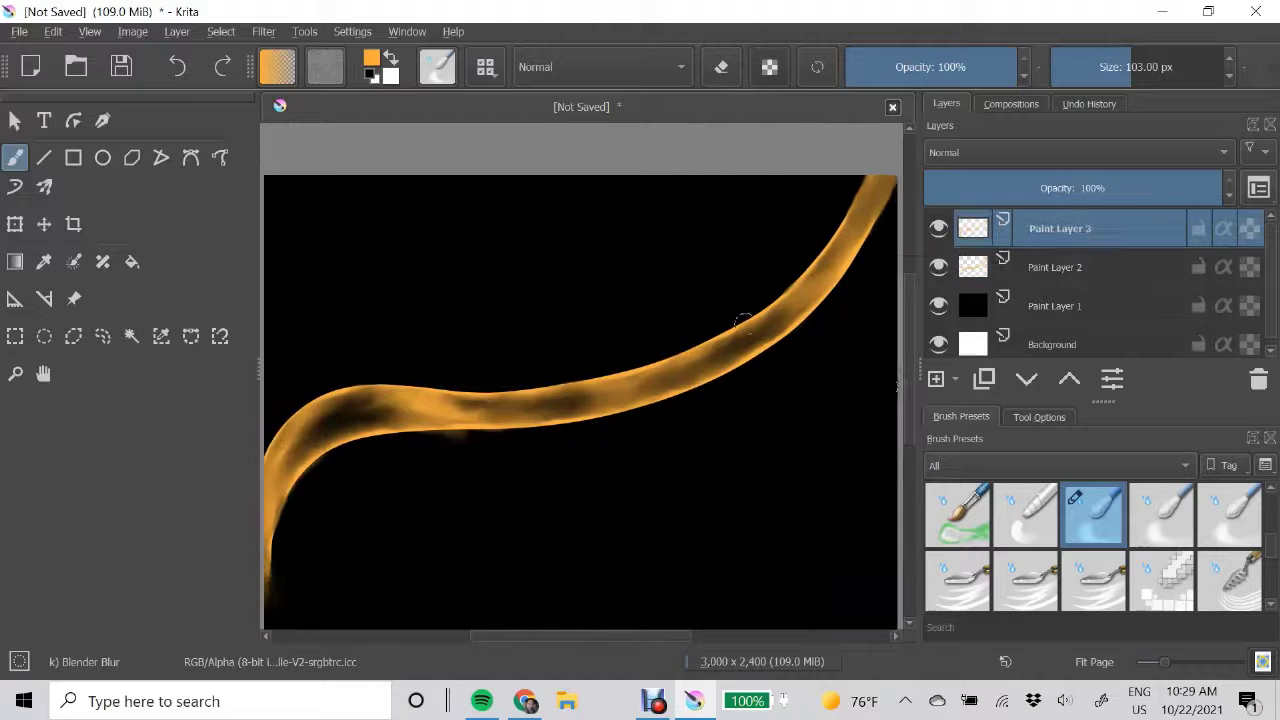
pyautogui.moveTo(728, 340); pyautogui.dragTo(810, 420)
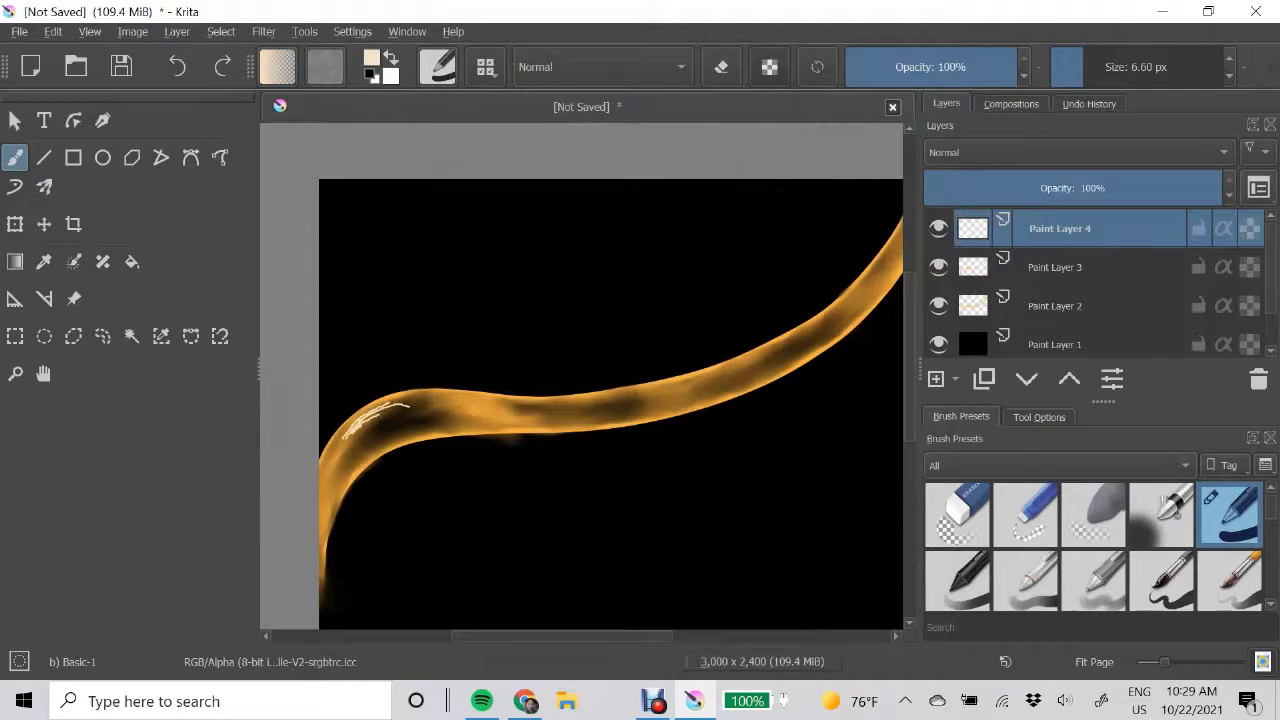
pyautogui.click(1074, 553)
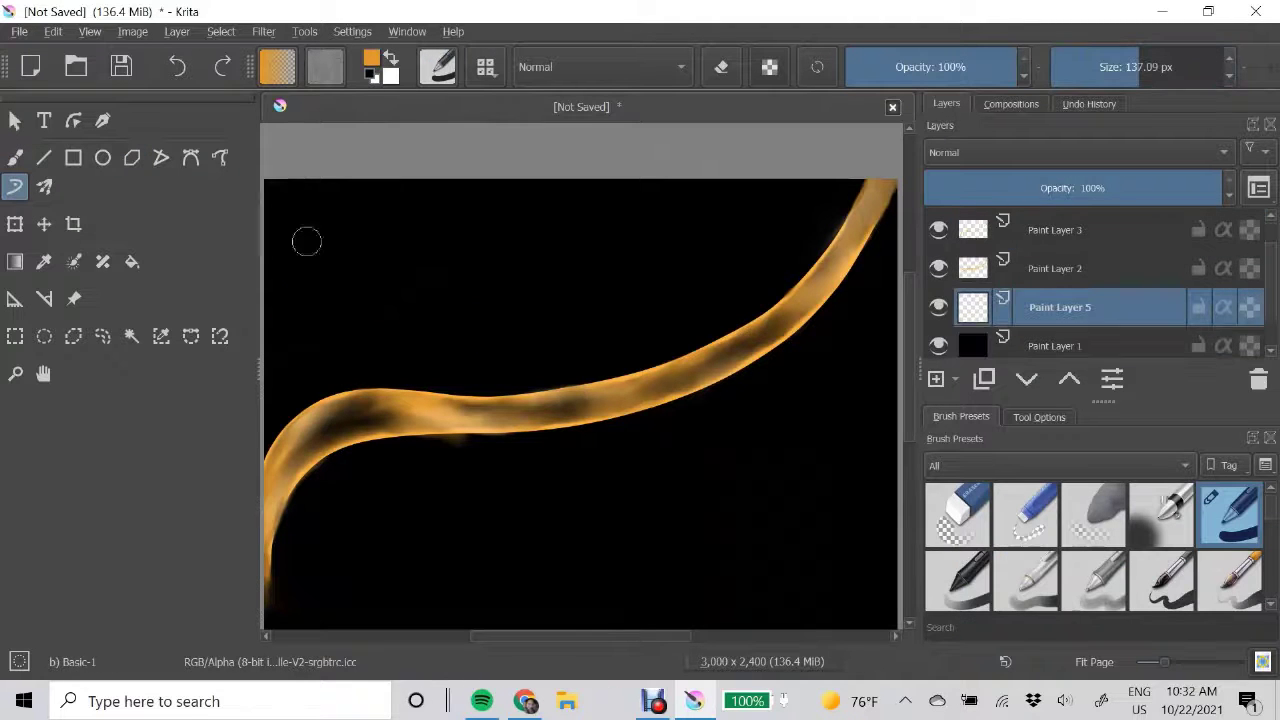
# - Paint two broad orange strokes across the canvas and try blending them
pyautogui.moveTo(307, 241); pyautogui.dragTo(880, 590)
pyautogui.moveTo(293, 239)
pyautogui.mouseDown()
pyautogui.moveTo(605, 275)
pyautogui.moveTo(870, 600)
pyautogui.mouseUp()
pyautogui.scroll(-3, 1094, 550)
pyautogui.click(1094, 567)
pyautogui.moveTo(286, 271)
pyautogui.mouseDown()
pyautogui.moveTo(357, 180)
pyautogui.moveTo(560, 228)
pyautogui.mouseUp()
pyautogui.moveTo(290, 225)
pyautogui.mouseDown()
pyautogui.moveTo(600, 300)
pyautogui.moveTo(695, 580)
pyautogui.mouseUp()
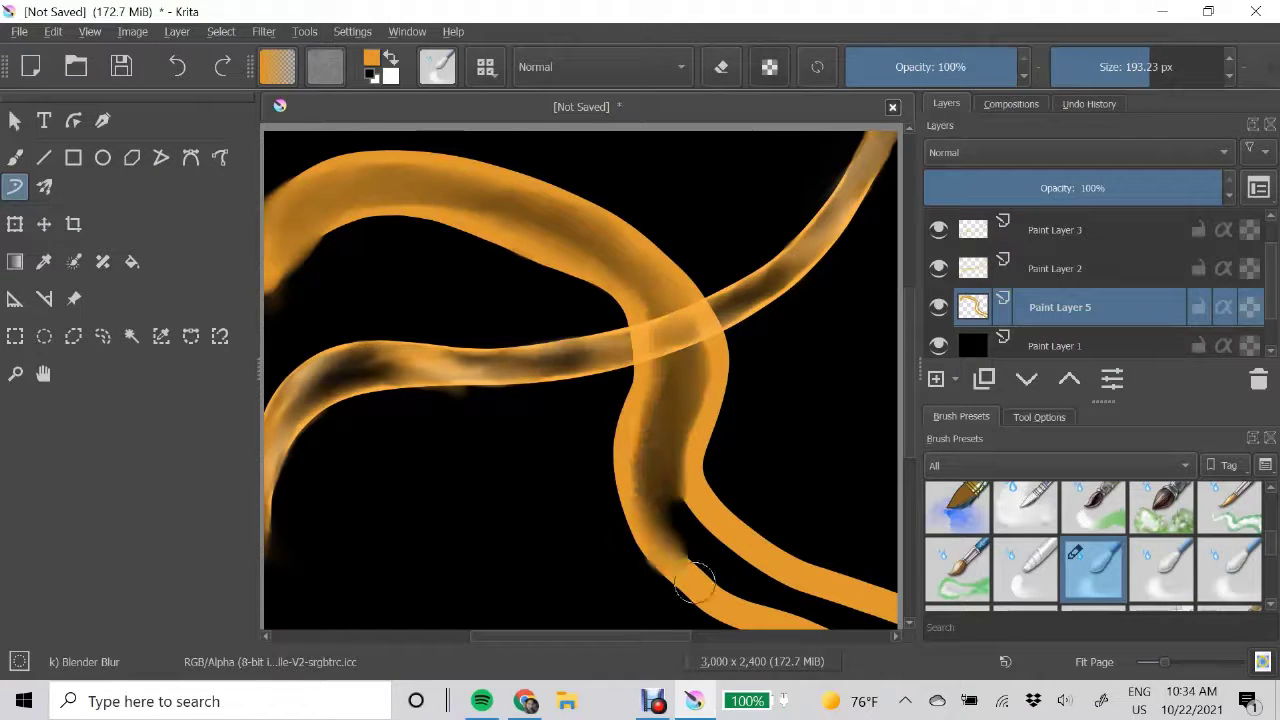
pyautogui.hotkey('ctrl', 'z')
pyautogui.hotkey('ctrl', 'z')
pyautogui.hotkey('ctrl', 'z')
pyautogui.hotkey('ctrl', 'z')
# - Erase the strokes' left ends, then draw and soften a thin orange loop from the top
pyautogui.press('e')
pyautogui.moveTo(285, 240)
pyautogui.mouseDown()
pyautogui.moveTo(398, 235)
pyautogui.moveTo(657, 286)
pyautogui.moveTo(711, 463)
pyautogui.moveTo(860, 620)
pyautogui.mouseUp()
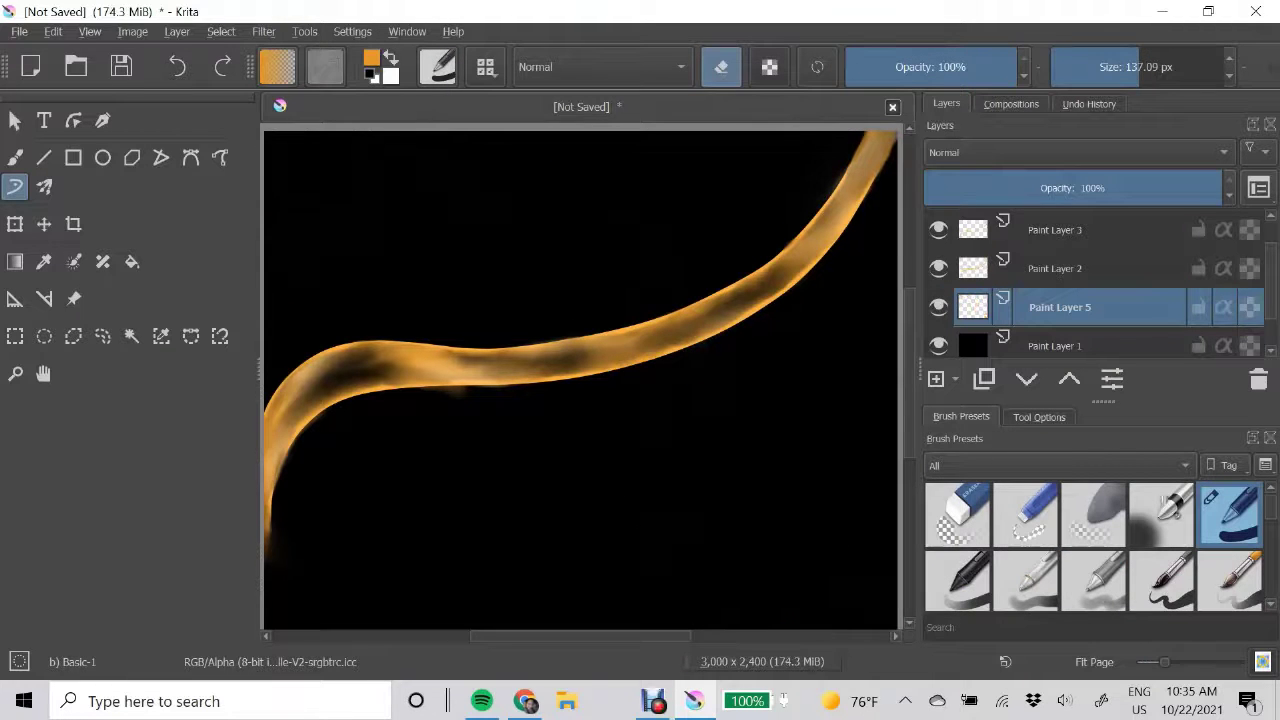
pyautogui.press('e')
pyautogui.moveTo(745, 135); pyautogui.dragTo(880, 560)
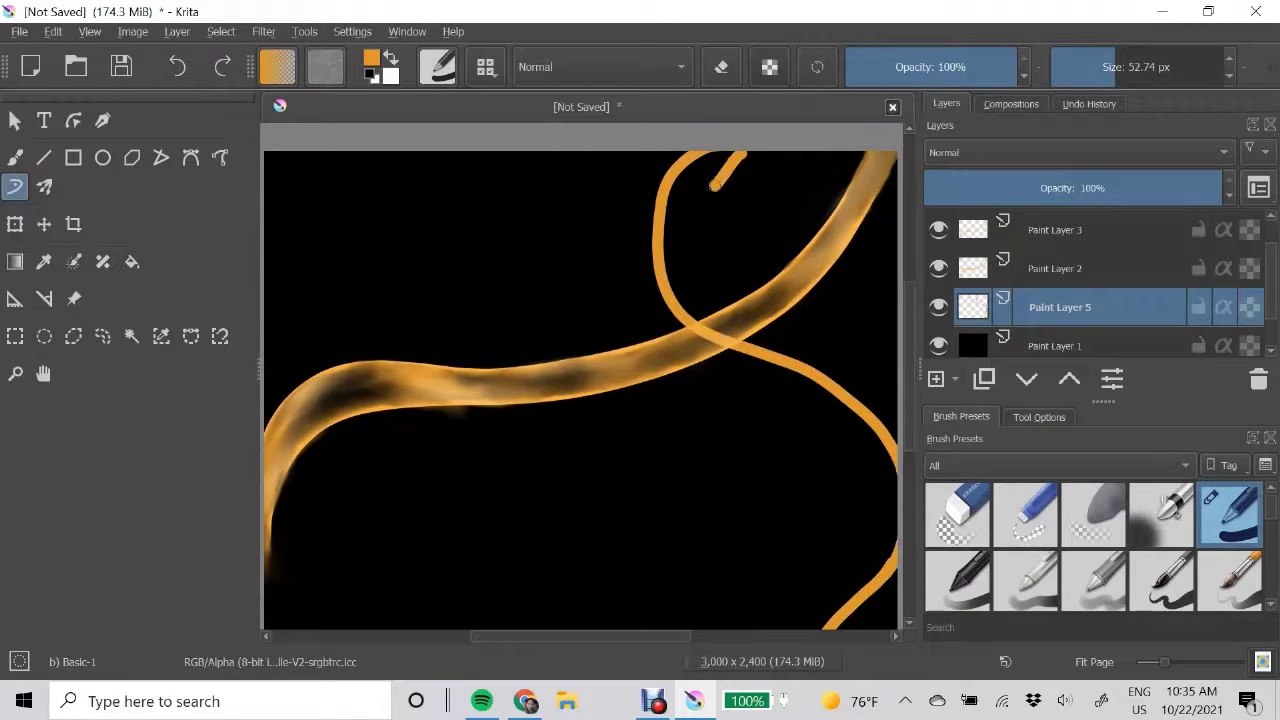
pyautogui.press('/')
pyautogui.moveTo(866, 515); pyautogui.dragTo(858, 345)
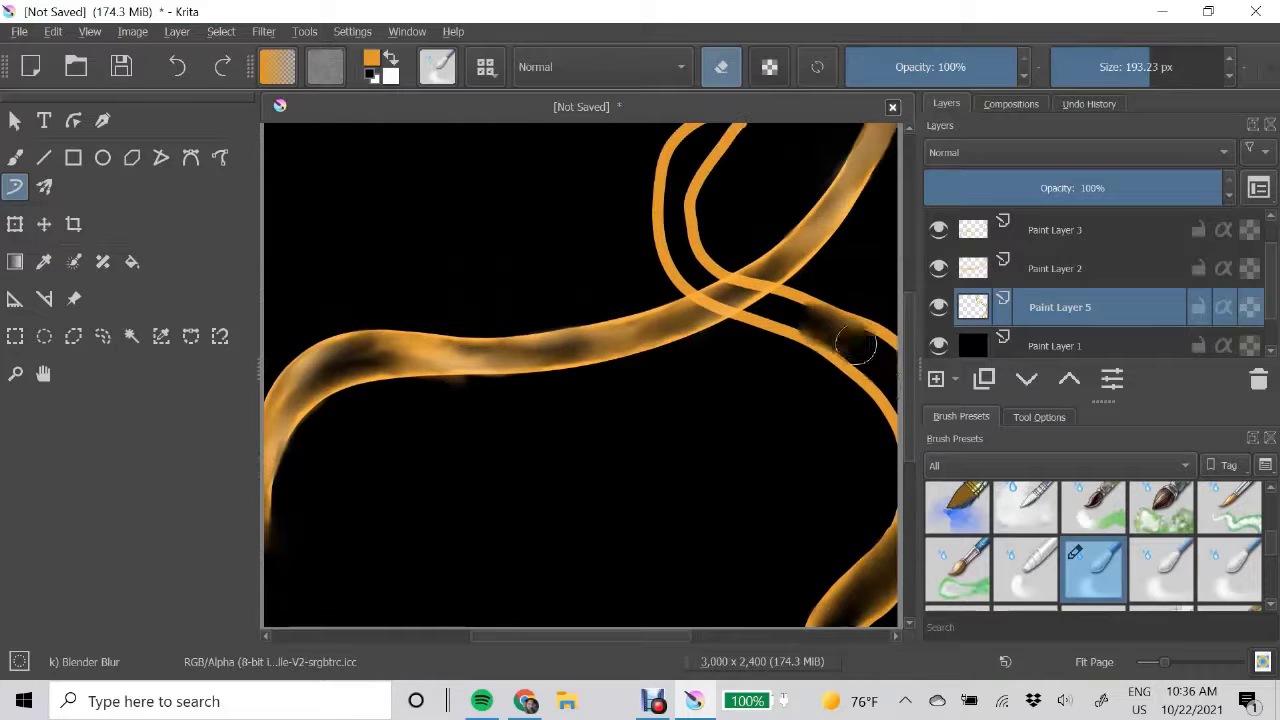
pyautogui.moveTo(752, 296); pyautogui.dragTo(813, 334)
# - Blend the thin loop into the wide band and clean up the crossing
pyautogui.press('e')
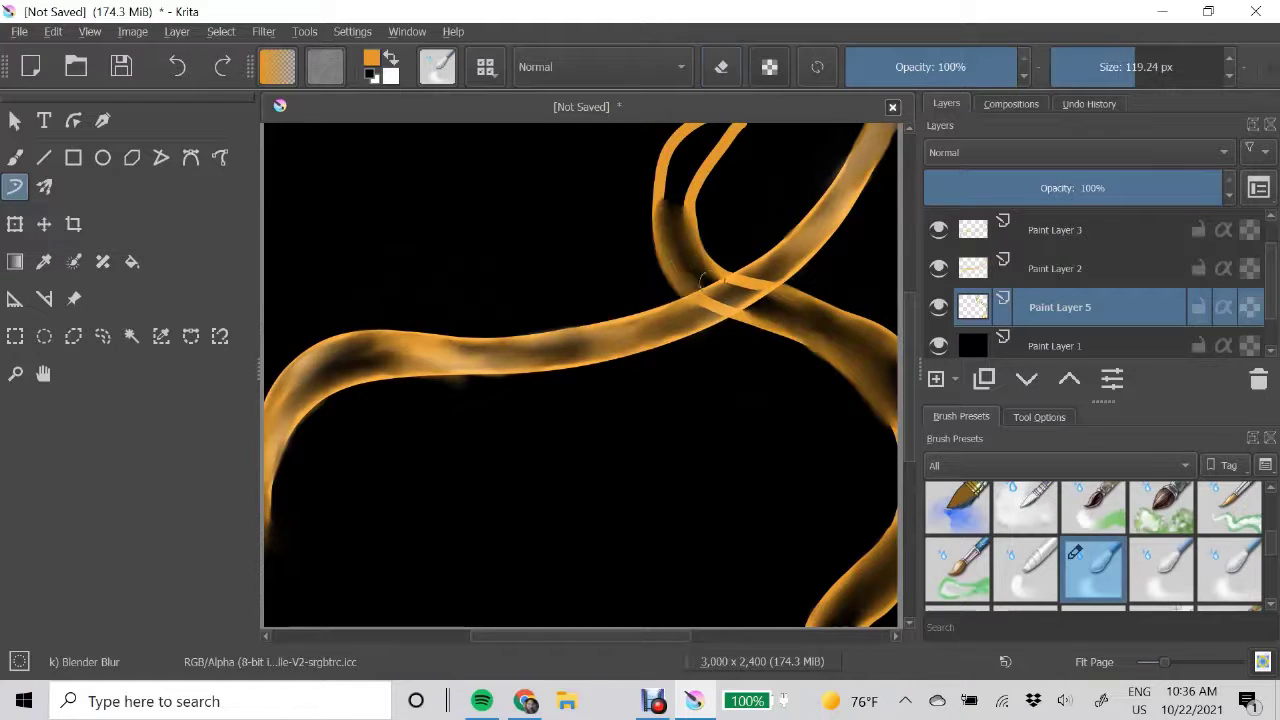
pyautogui.moveTo(707, 246); pyautogui.dragTo(706, 270)
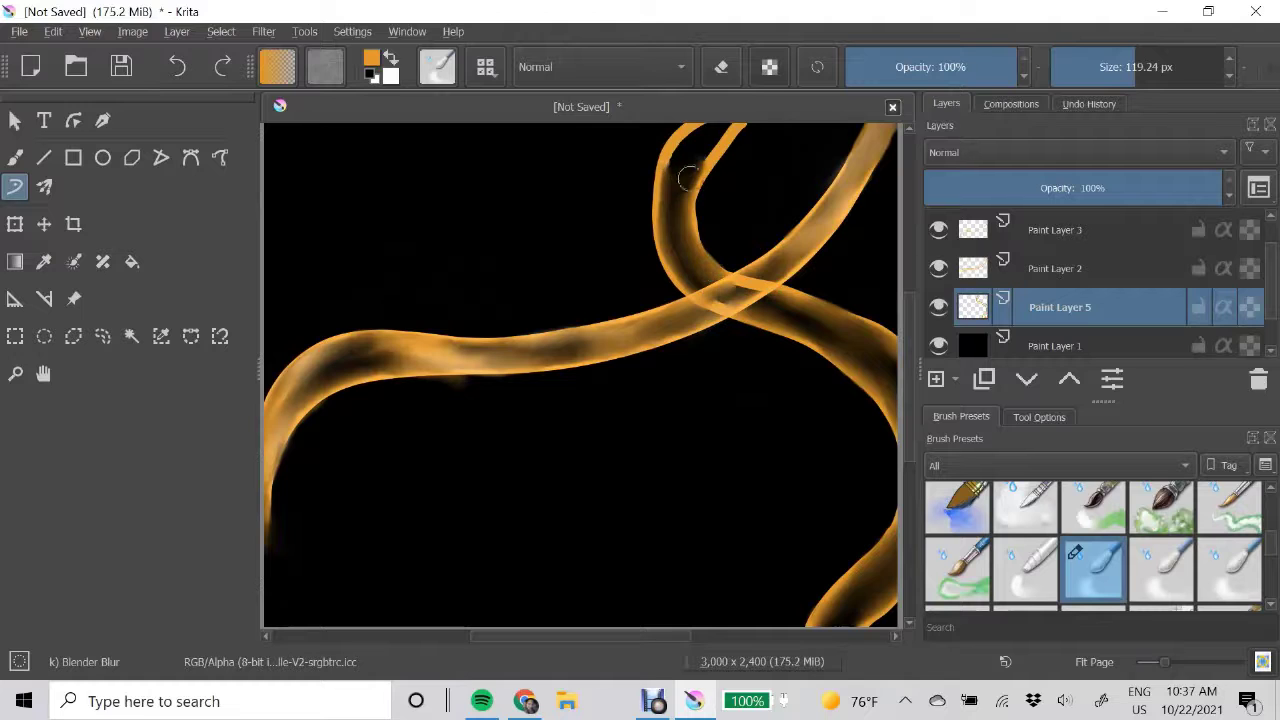
pyautogui.press('b')
pyautogui.moveTo(688, 178); pyautogui.dragTo(738, 124)
pyautogui.press('e')
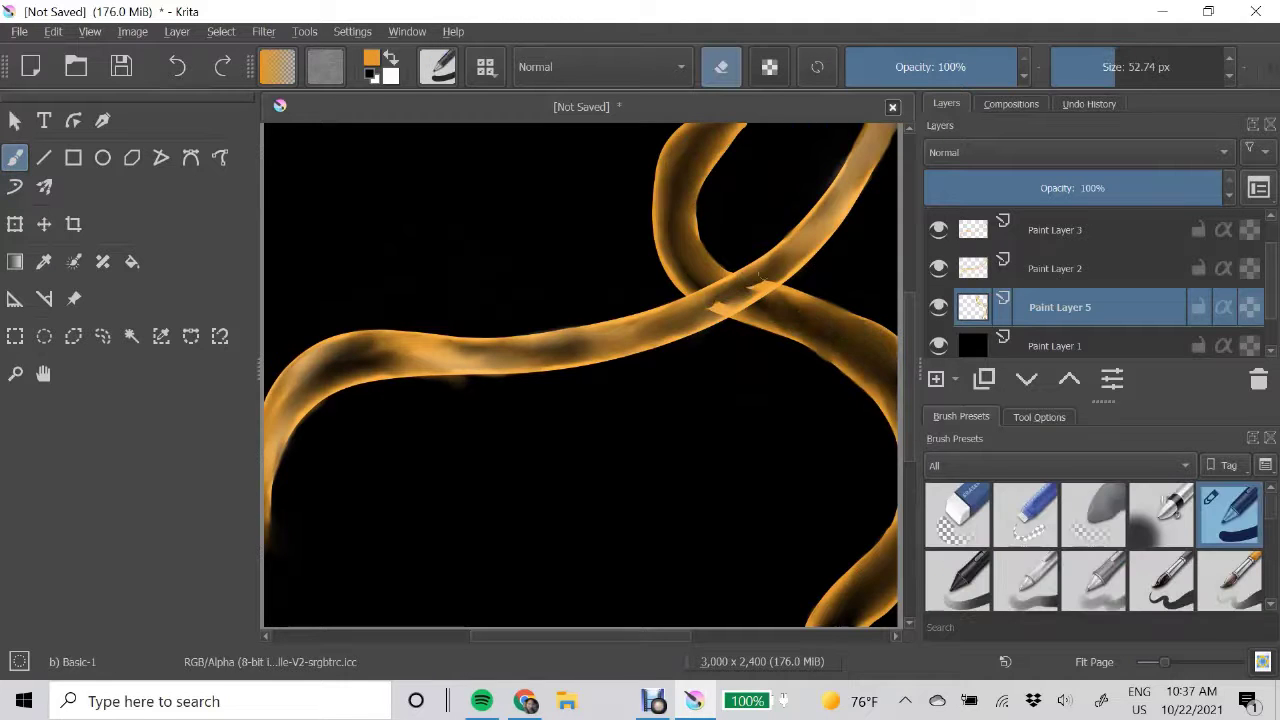
pyautogui.moveTo(700, 285); pyautogui.dragTo(760, 305)
# - On a new layer, blend two orange dabs into the ribbon
pyautogui.press('Insert')
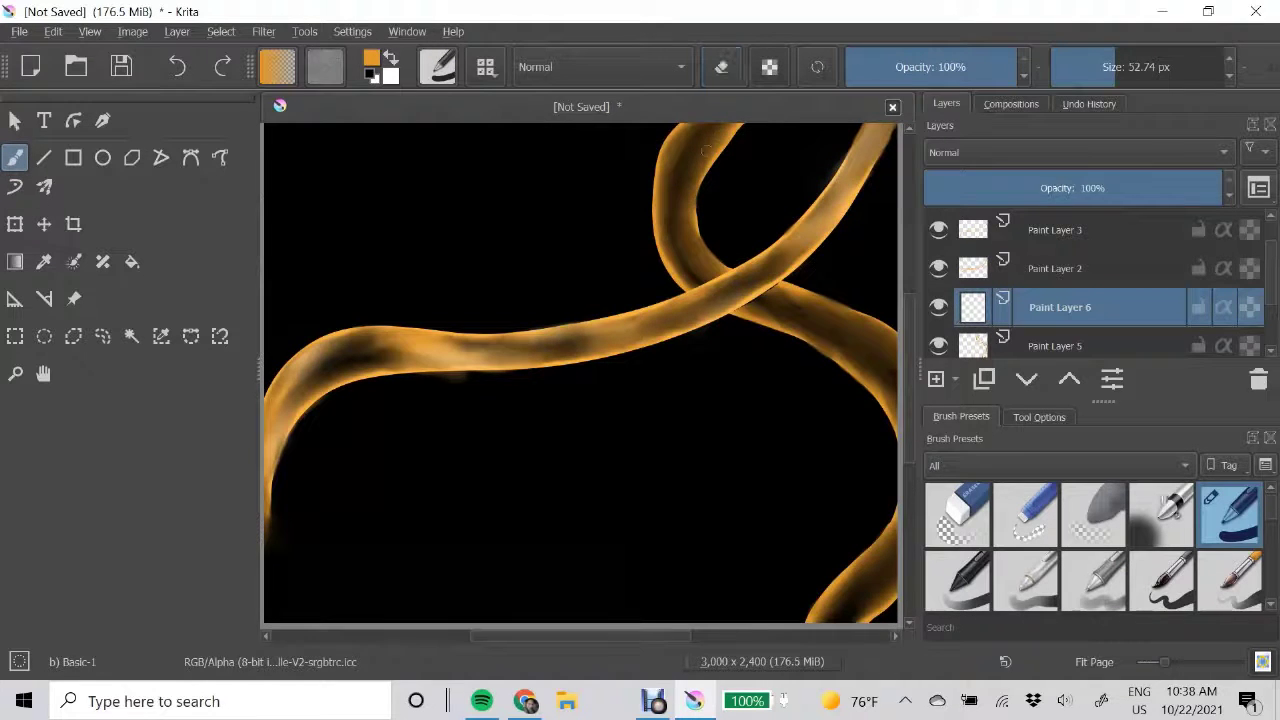
pyautogui.press('/')
pyautogui.press('-')
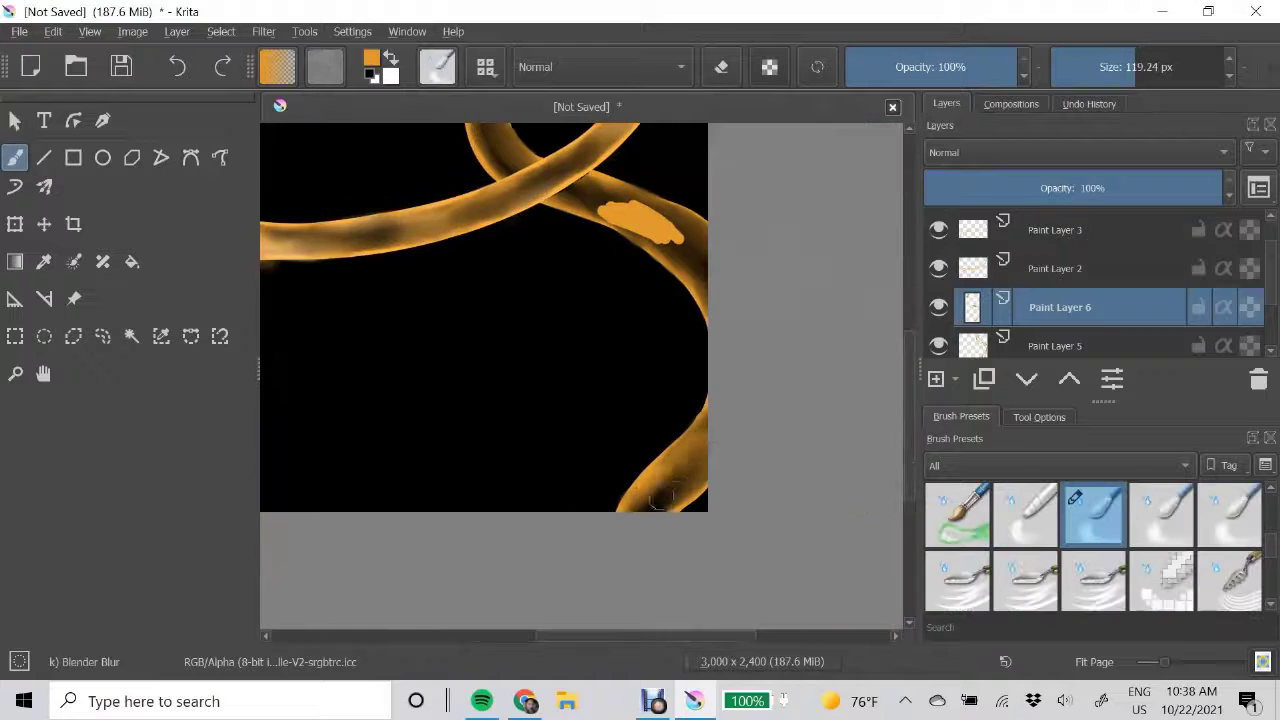
pyautogui.moveTo(615, 352); pyautogui.dragTo(680, 392)
pyautogui.moveTo(525, 178)
pyautogui.mouseDown()
pyautogui.moveTo(495, 235)
pyautogui.moveTo(556, 305)
pyautogui.mouseUp()
# - On another new layer, paint white highlights and blend them into the orange ribbon
pyautogui.press('+')
pyautogui.press('/')
pyautogui.press('Insert')
pyautogui.moveTo(695, 343); pyautogui.dragTo(765, 387)
pyautogui.press('/')
pyautogui.press('-')
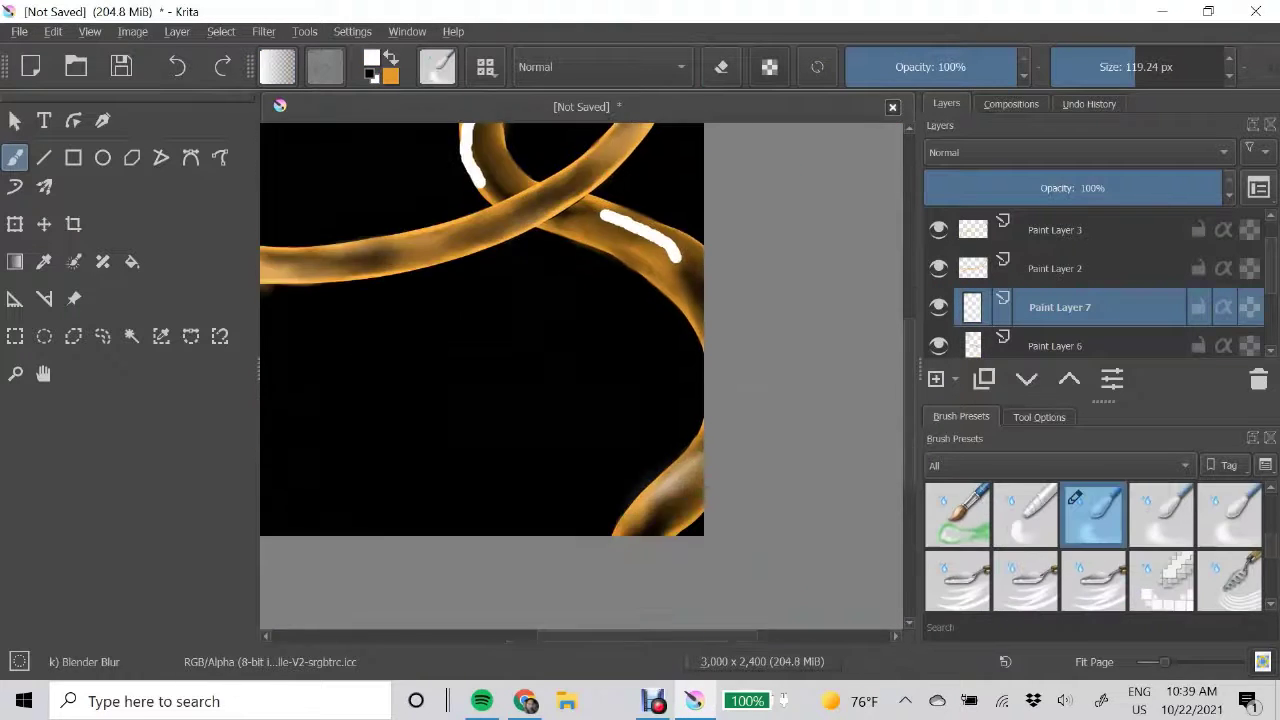
pyautogui.moveTo(602, 213); pyautogui.dragTo(690, 270)
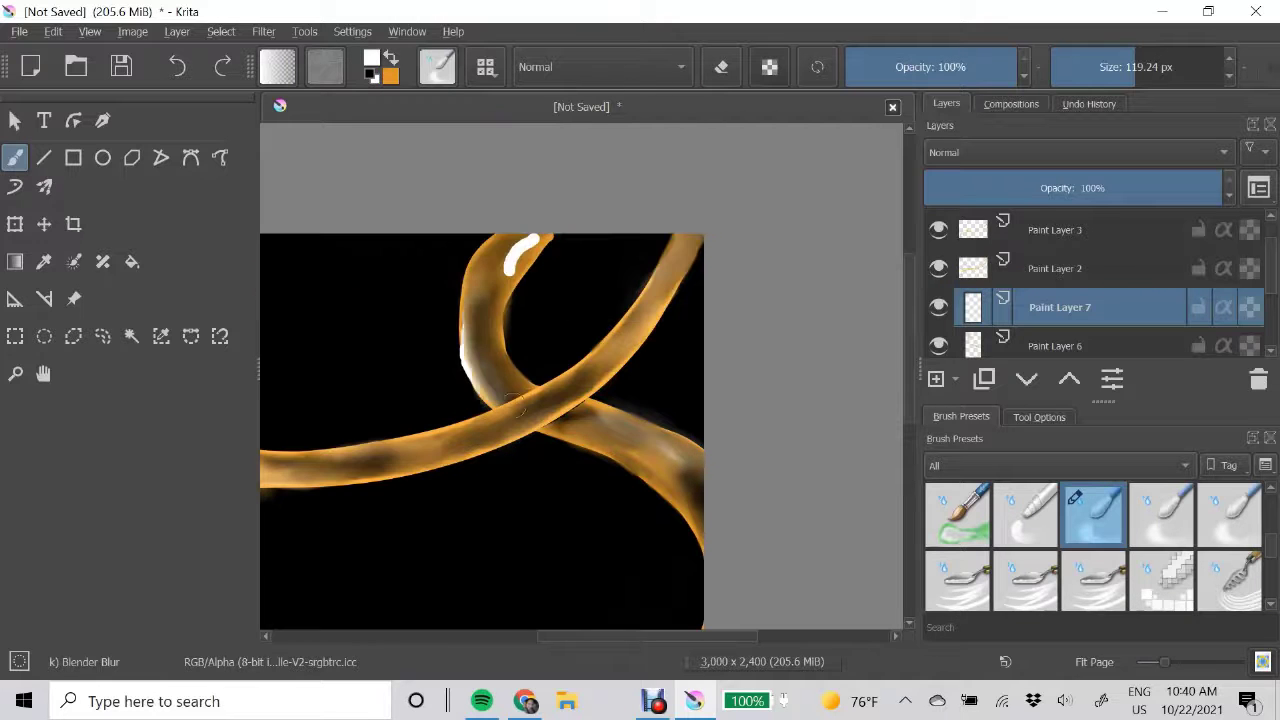
# - Move Paint Layer 7 down the layer stack
pyautogui.press('+')
pyautogui.scroll(-2, 1080, 310)
pyautogui.hotkey('ctrl', 'pagedown')
pyautogui.hotkey('ctrl', 'pagedown')
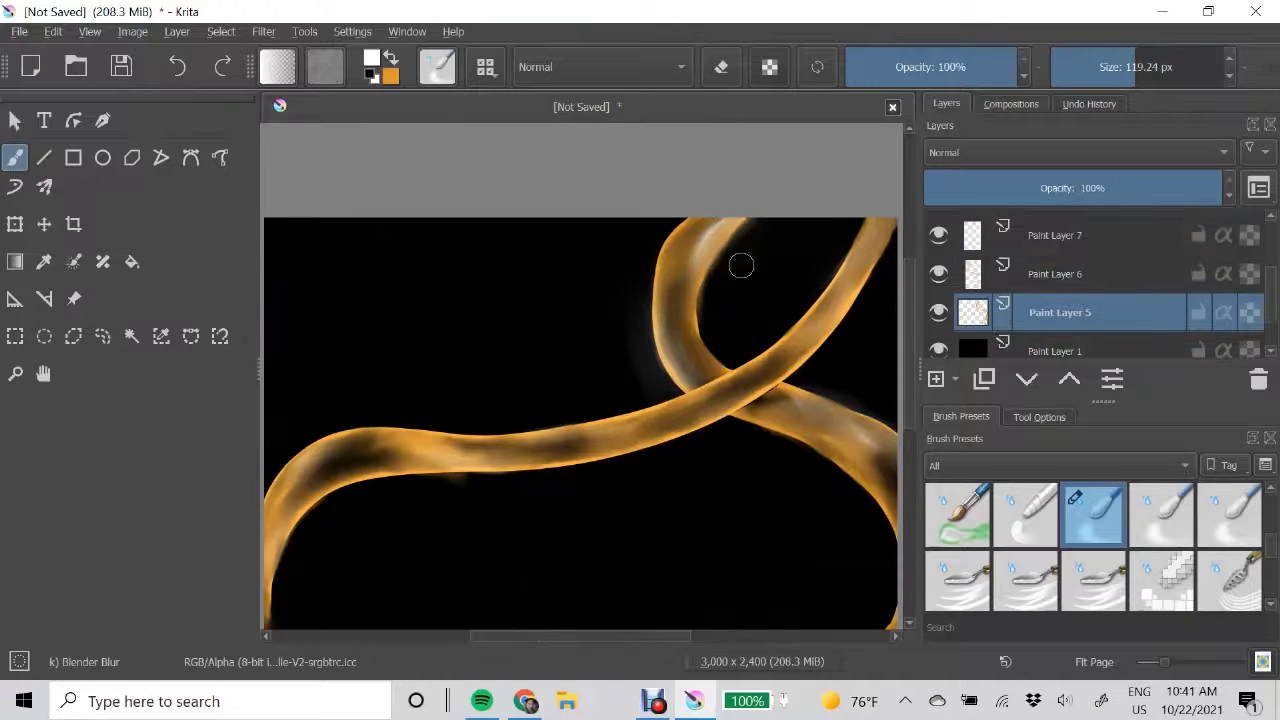
pyautogui.press('-')
pyautogui.press('+')
# - On a new layer, paint a thick red shape over the ribbons and erase its upper-right swath
pyautogui.press('Insert')
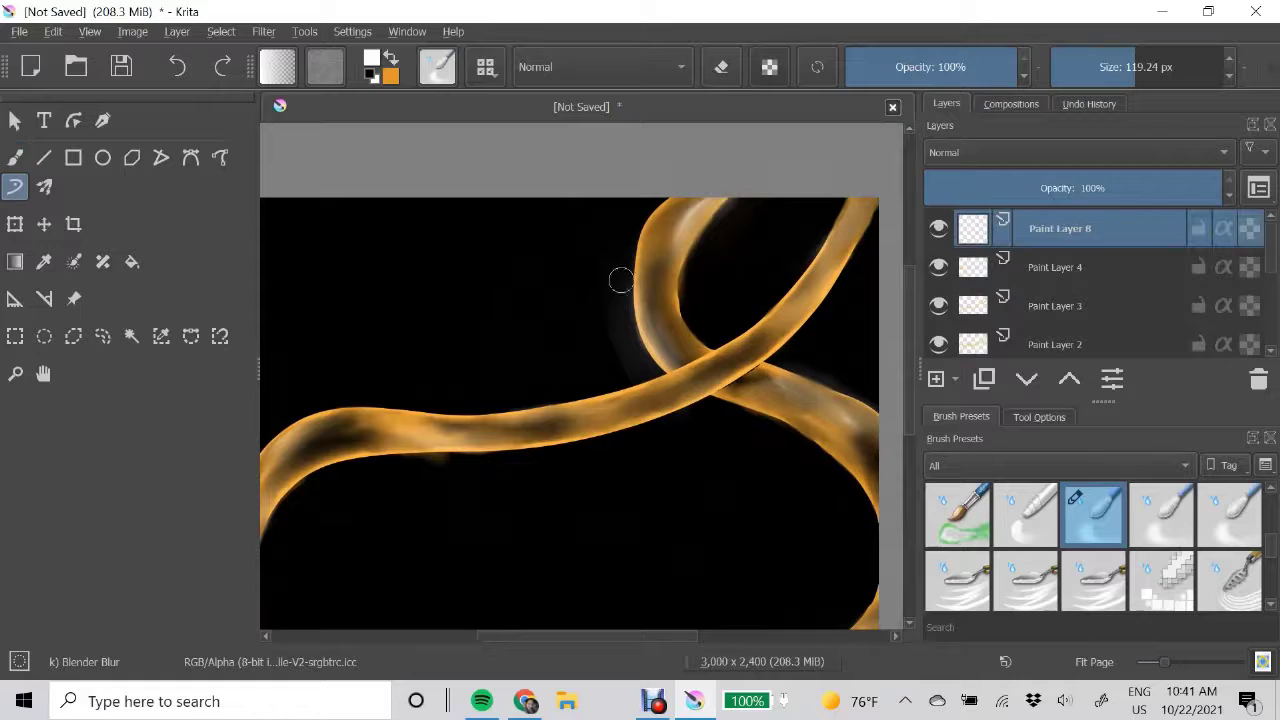
pyautogui.moveTo(568, 201)
pyautogui.mouseDown()
pyautogui.moveTo(536, 368)
pyautogui.moveTo(878, 312)
pyautogui.mouseUp()
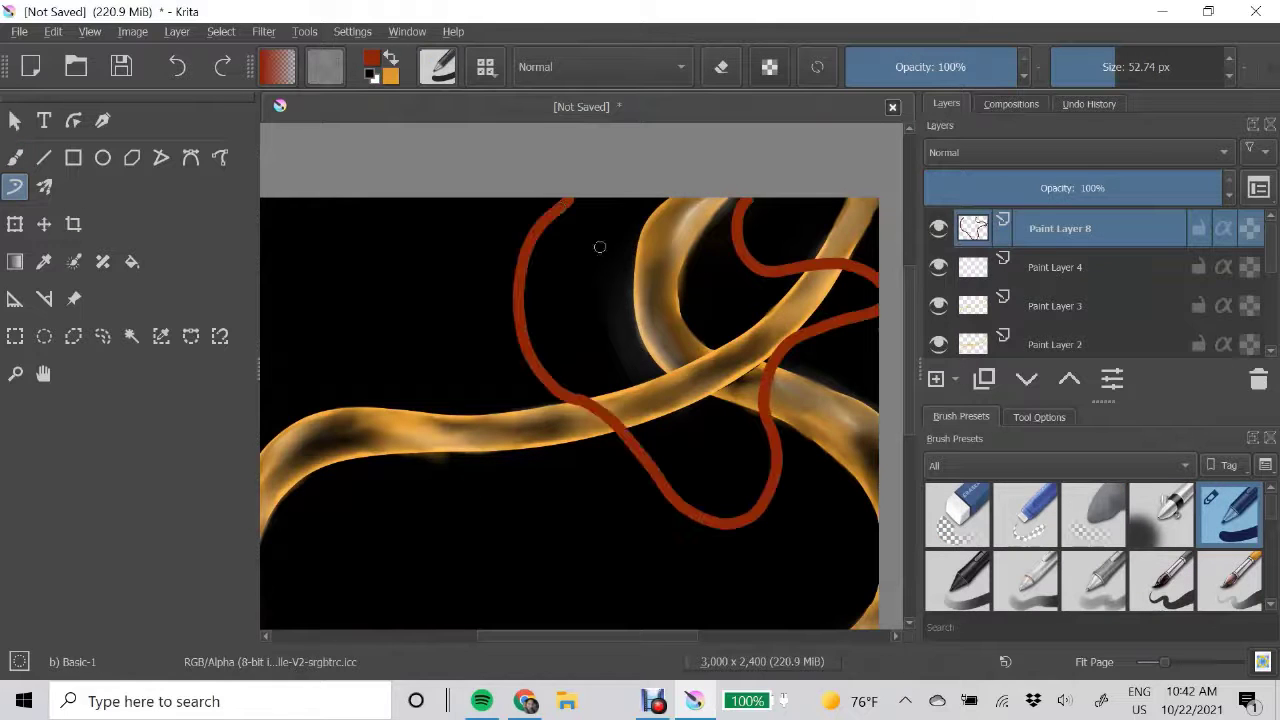
pyautogui.moveTo(560, 210); pyautogui.dragTo(860, 290)
pyautogui.moveTo(635, 350); pyautogui.dragTo(740, 365)
pyautogui.press('e')
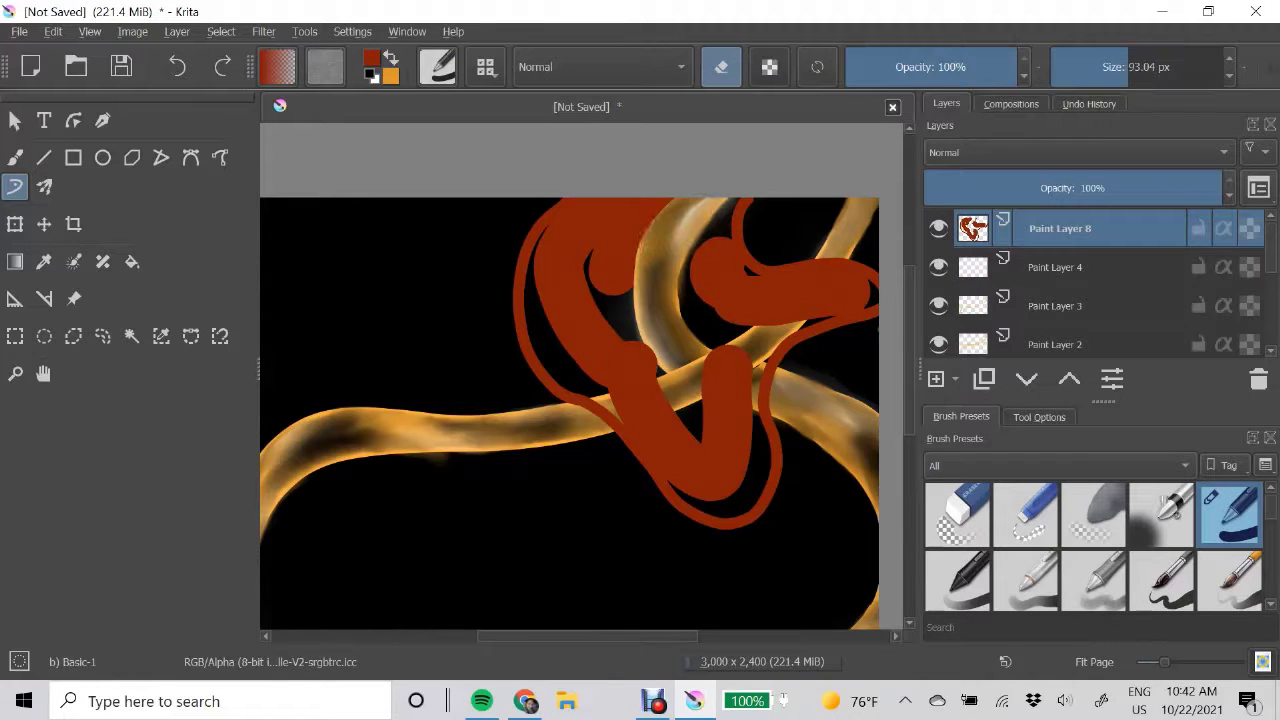
pyautogui.moveTo(848, 222); pyautogui.dragTo(751, 334)
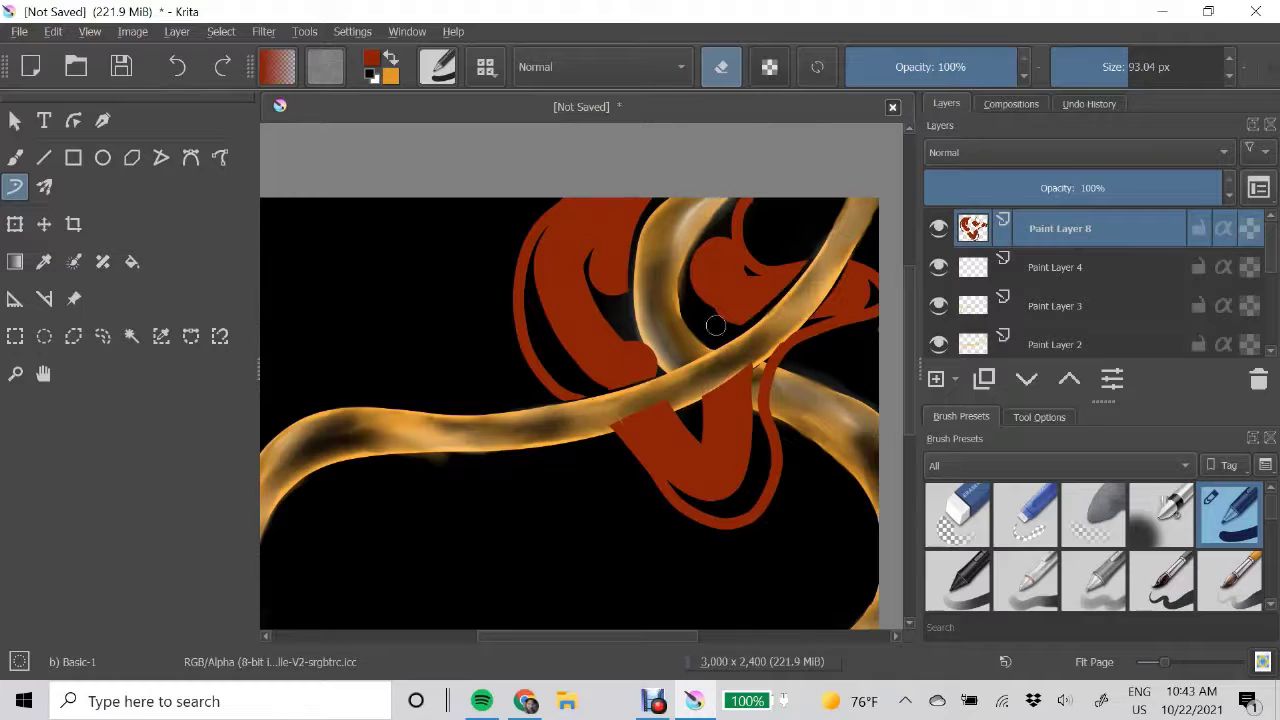
# - Blend the red paint soft with Blender Blur, smoothing its hollows and left edge
pyautogui.scroll(-3, 1093, 545)
pyautogui.click(1093, 515)
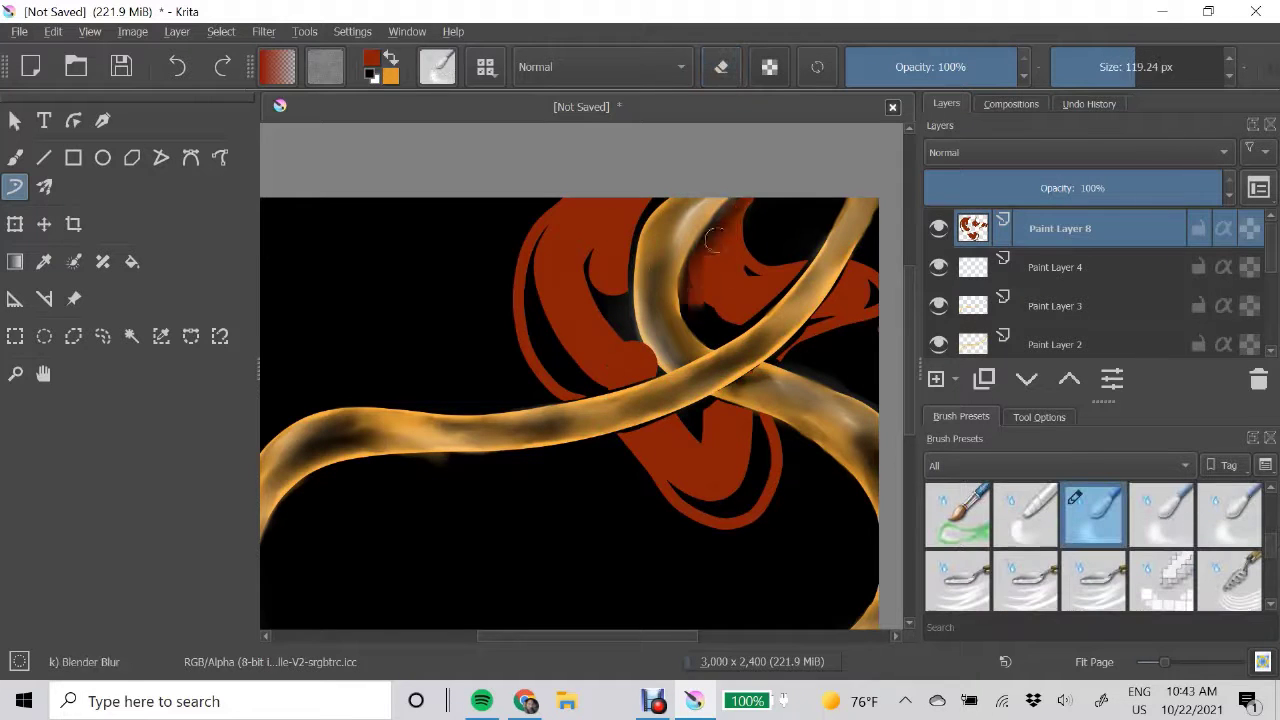
pyautogui.moveTo(715, 215); pyautogui.dragTo(800, 265)
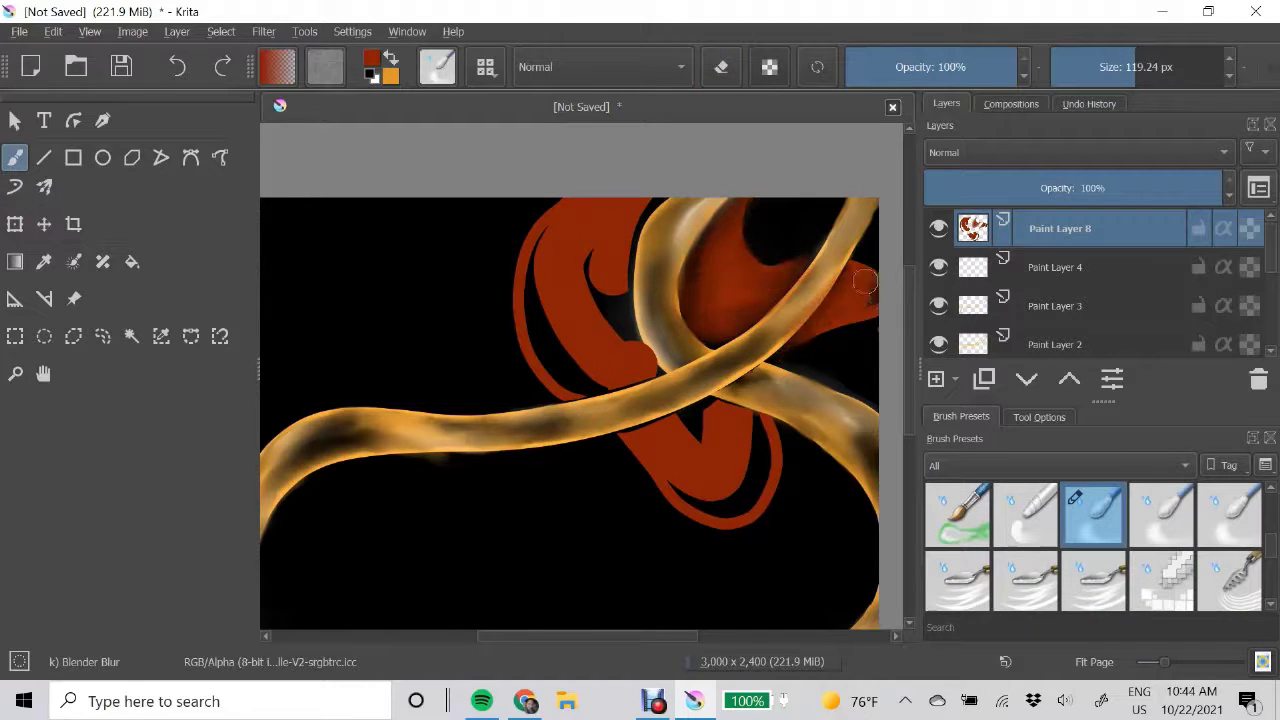
pyautogui.moveTo(632, 268); pyautogui.dragTo(540, 330)
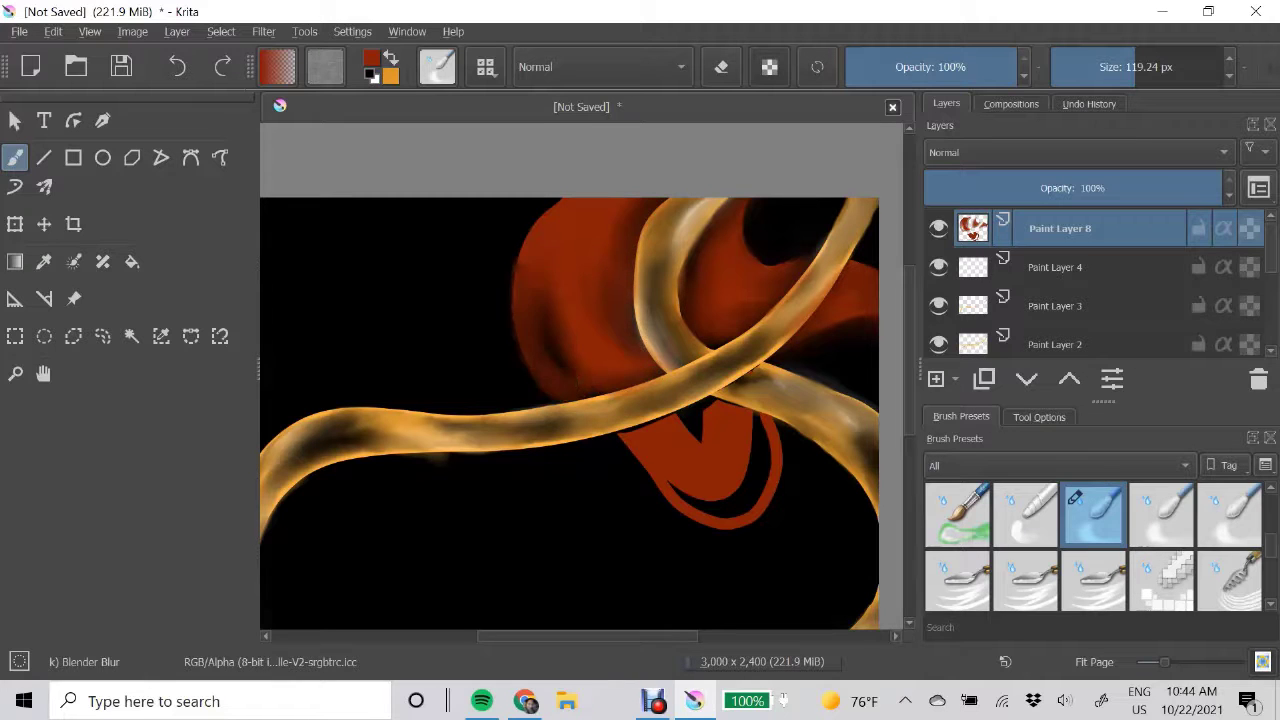
pyautogui.moveTo(722, 418); pyautogui.dragTo(665, 443)
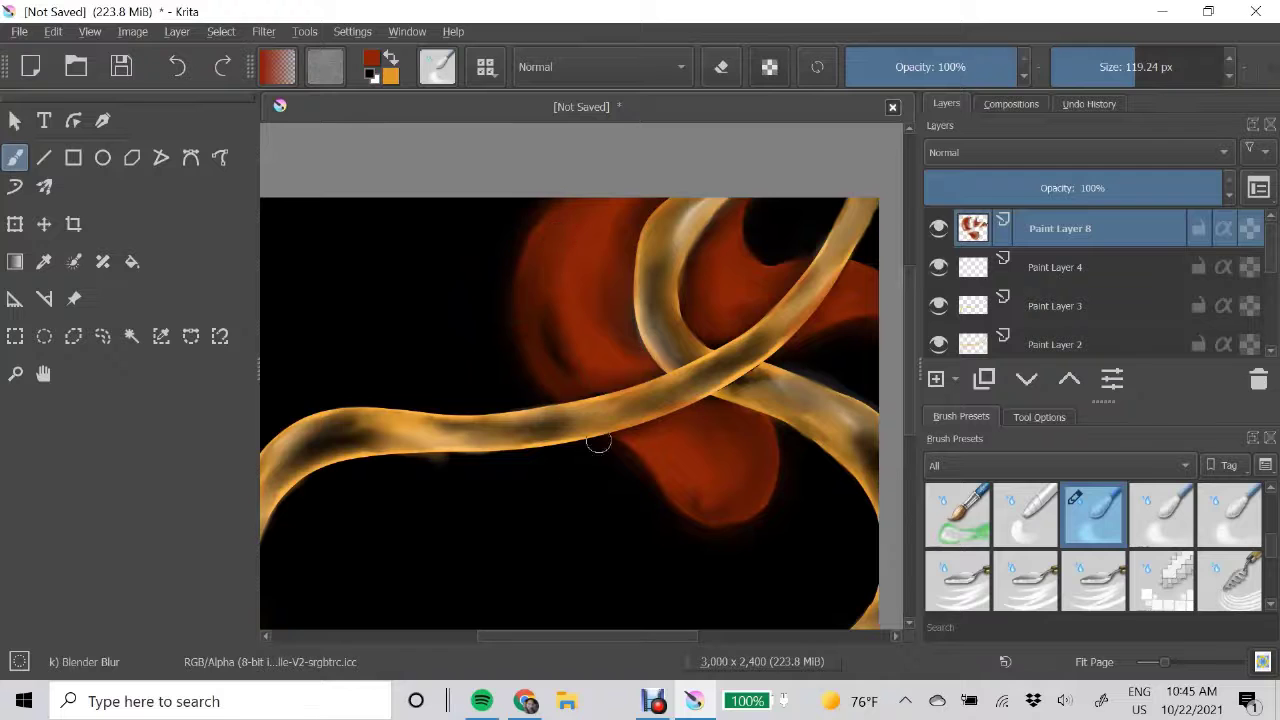
# - On a new layer, add black accents and pale highlights, blending them into the red shape
pyautogui.press('Insert')
pyautogui.press('d')
pyautogui.moveTo(748, 440); pyautogui.dragTo(742, 488)
pyautogui.moveTo(725, 262); pyautogui.dragTo(712, 300)
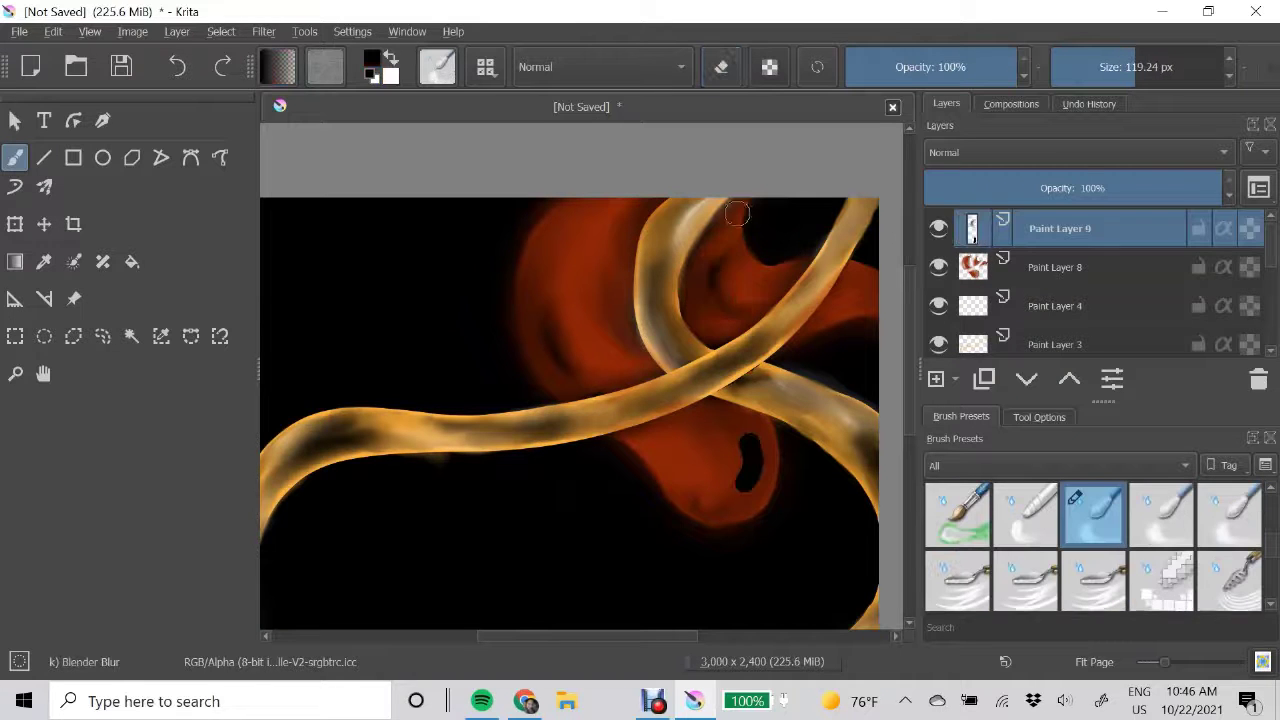
pyautogui.moveTo(748, 440); pyautogui.dragTo(731, 482)
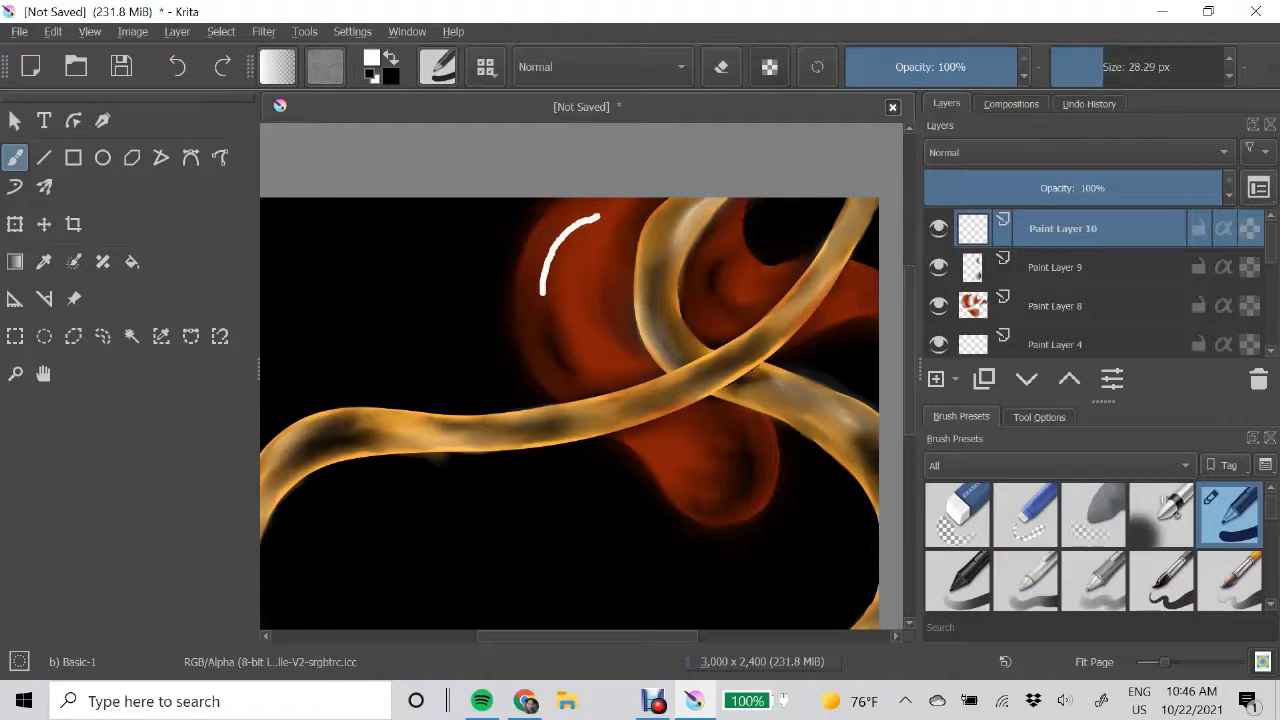
pyautogui.press('/')
pyautogui.moveTo(730, 234)
pyautogui.mouseDown()
pyautogui.moveTo(731, 262)
pyautogui.moveTo(560, 250)
pyautogui.moveTo(605, 345)
pyautogui.mouseUp()
pyautogui.moveTo(670, 470); pyautogui.dragTo(760, 470)
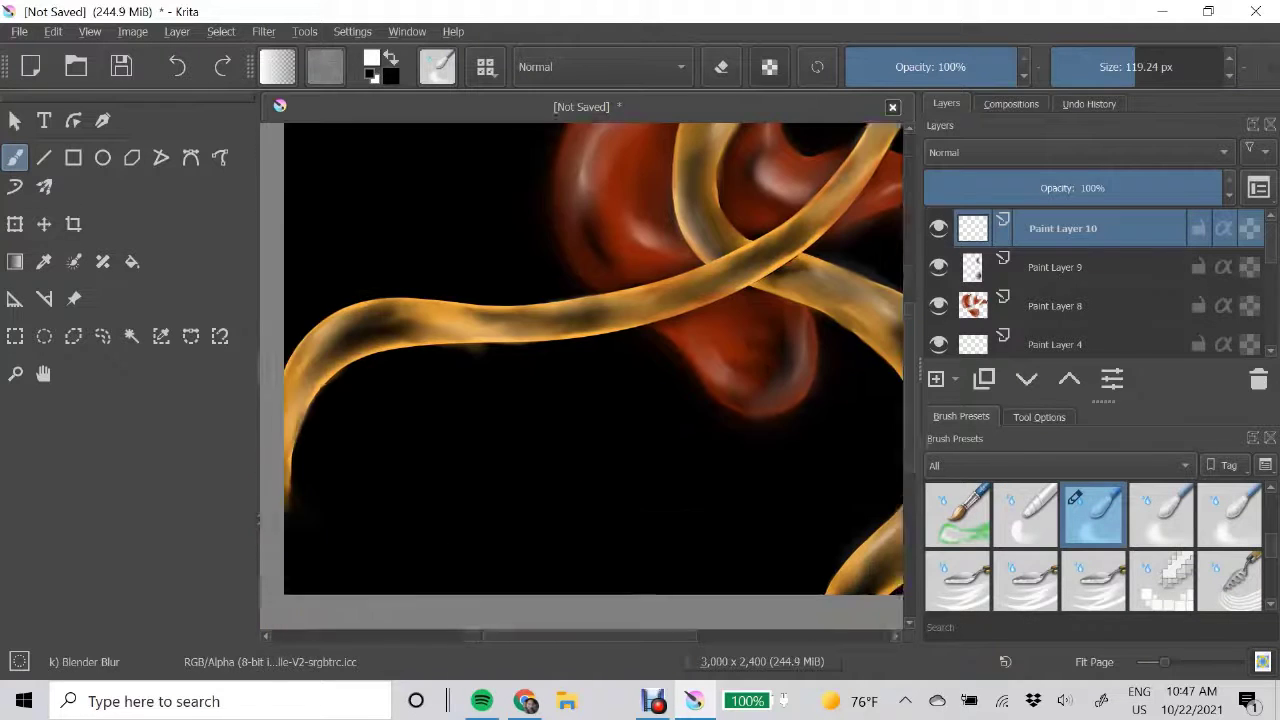
# - Add a new paint layer and pick the painting colour from the colour picker
pyautogui.press('Insert')
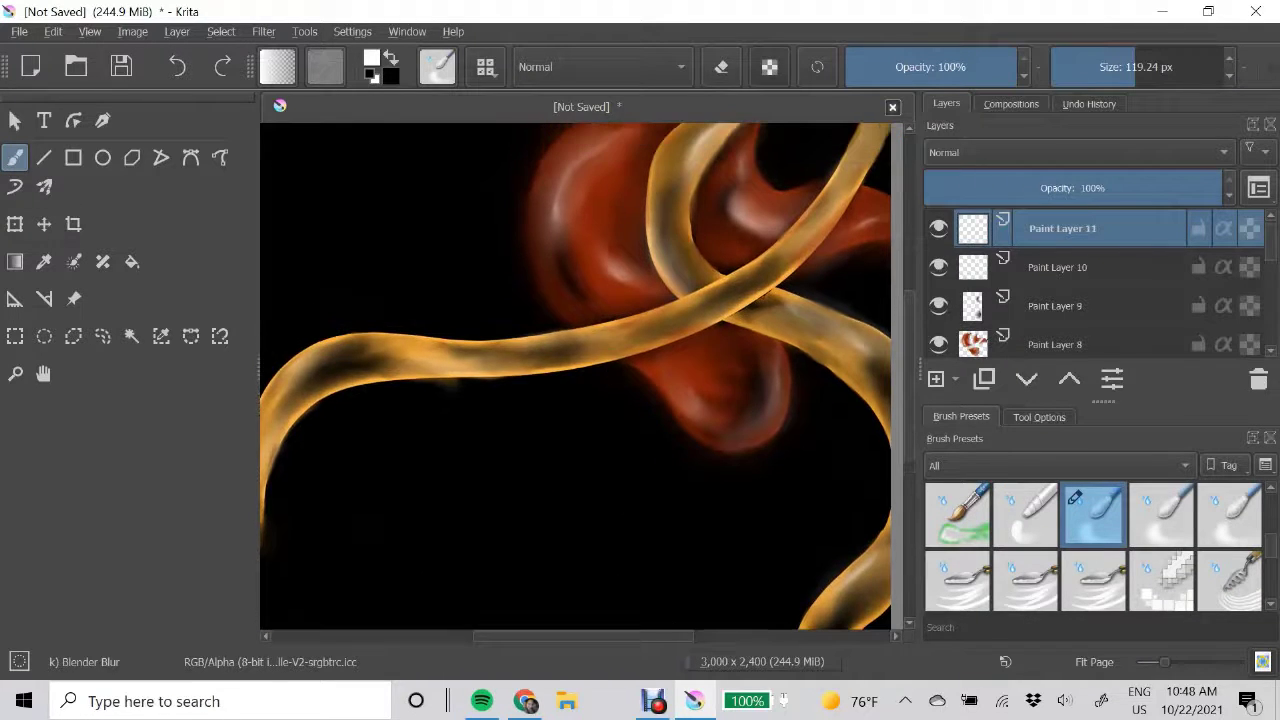
pyautogui.click(371, 60)
pyautogui.click(783, 129)
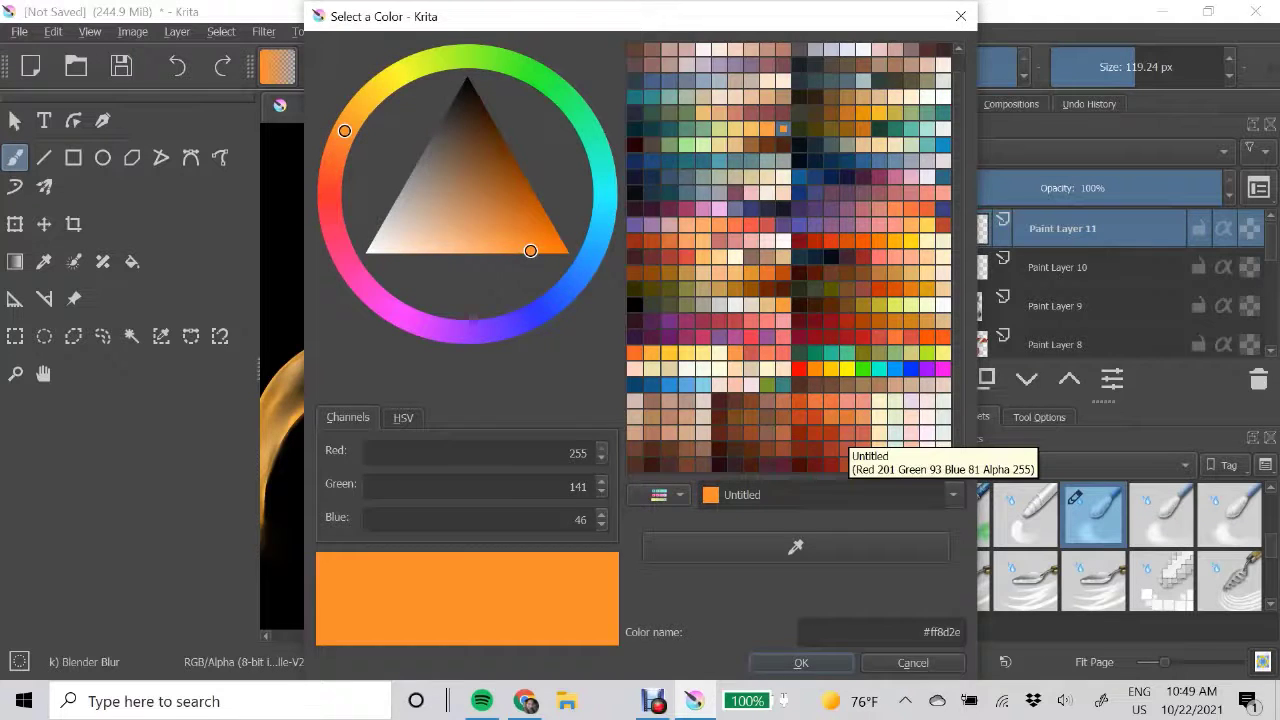
pyautogui.click(800, 462)
pyautogui.press('Return')
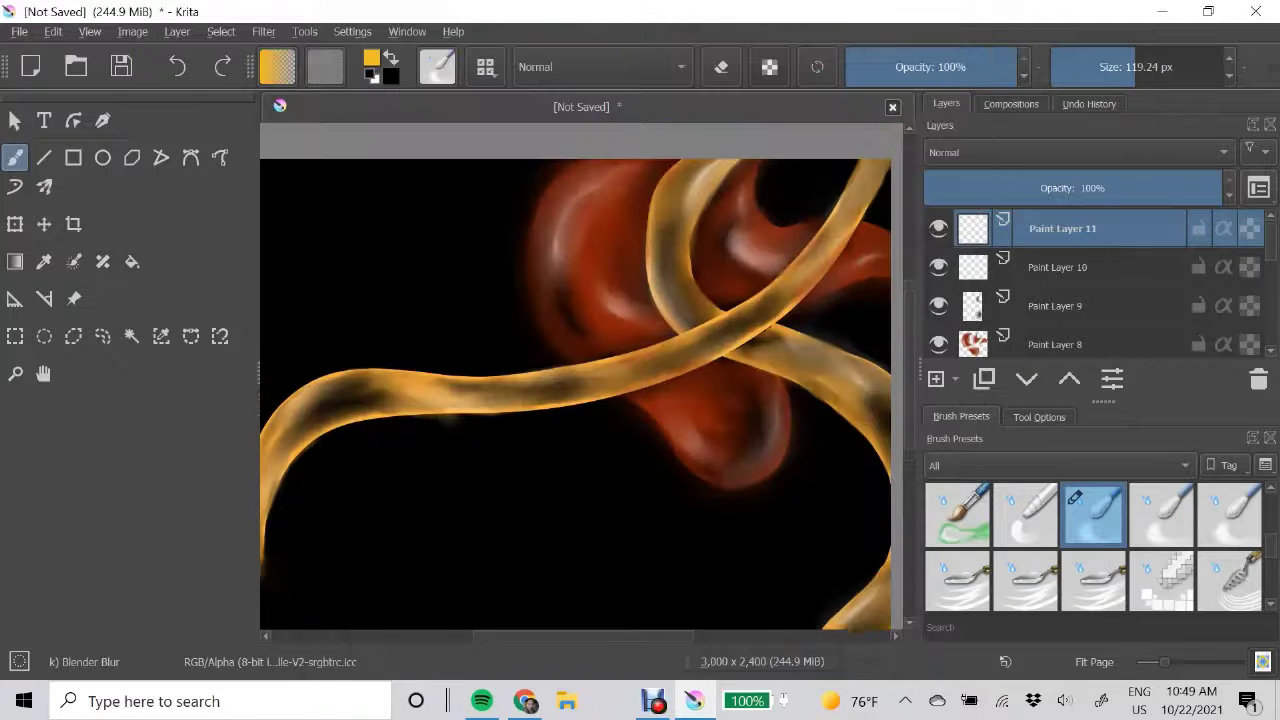
pyautogui.press('/')
pyautogui.hotkey('ctrl', 'z')
pyautogui.click(371, 60)
pyautogui.click(800, 462)
pyautogui.press('Return')
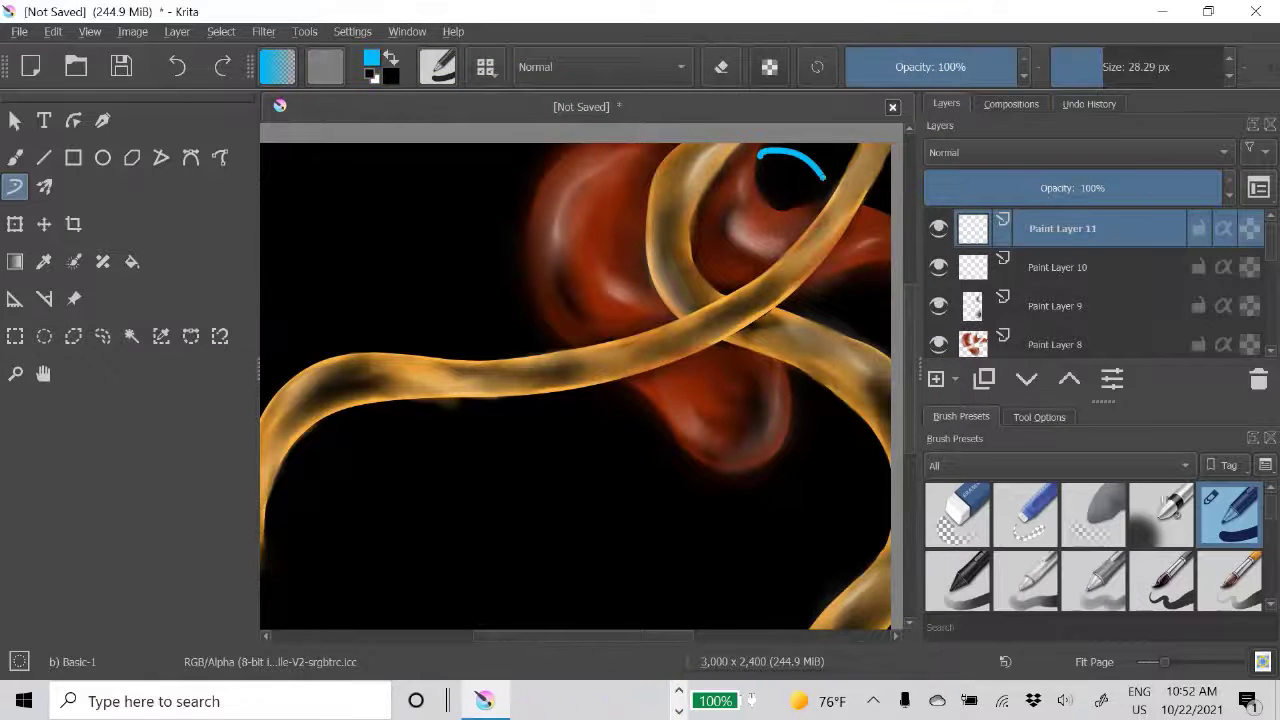
# - Paint two thick cyan arcs sweeping left across the painting, undoing mistaken strokes
pyautogui.moveTo(735, 355); pyautogui.dragTo(262, 235)
pyautogui.hotkey('ctrl', 'z')
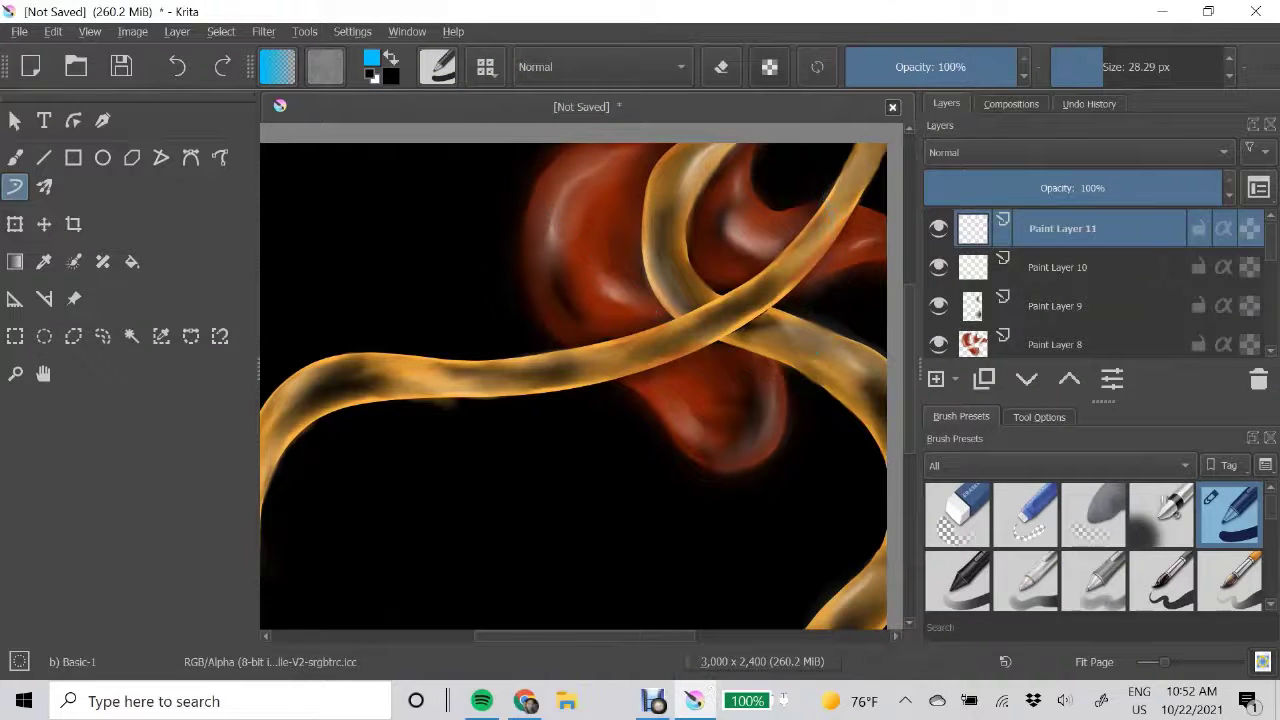
pyautogui.moveTo(798, 150); pyautogui.dragTo(262, 183)
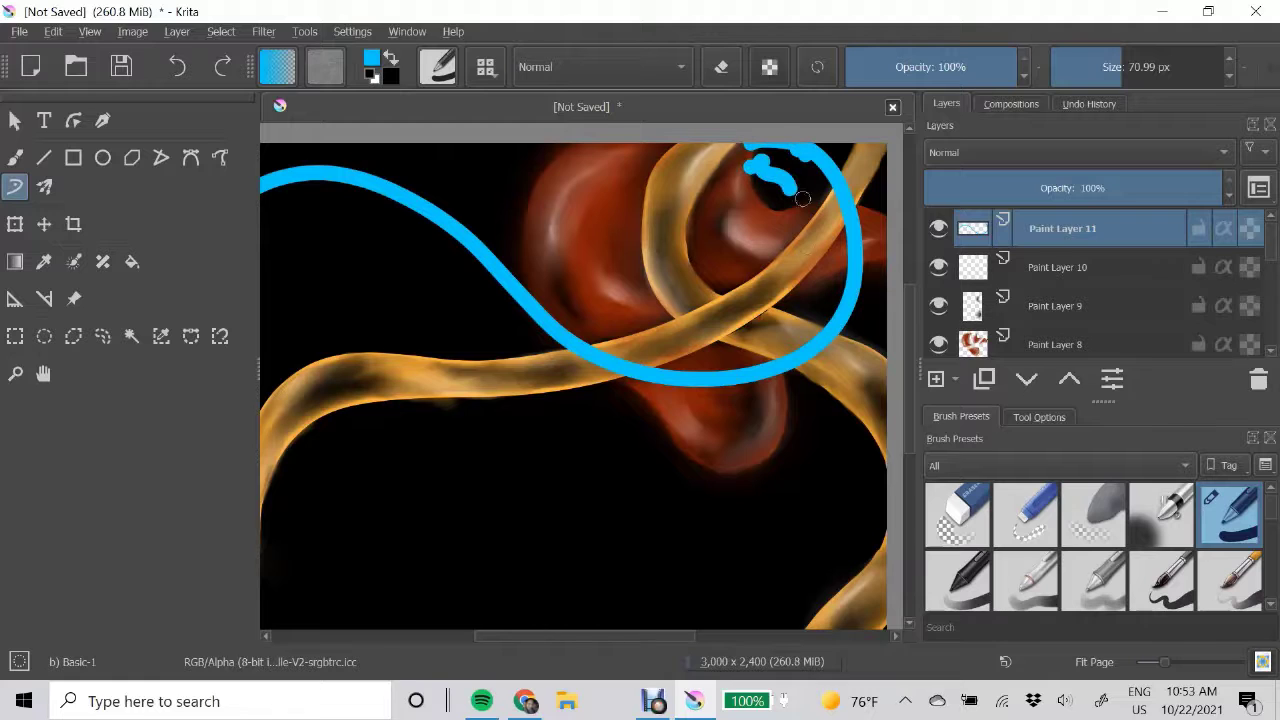
pyautogui.moveTo(748, 158)
pyautogui.mouseDown()
pyautogui.moveTo(500, 225)
pyautogui.moveTo(338, 145)
pyautogui.mouseUp()
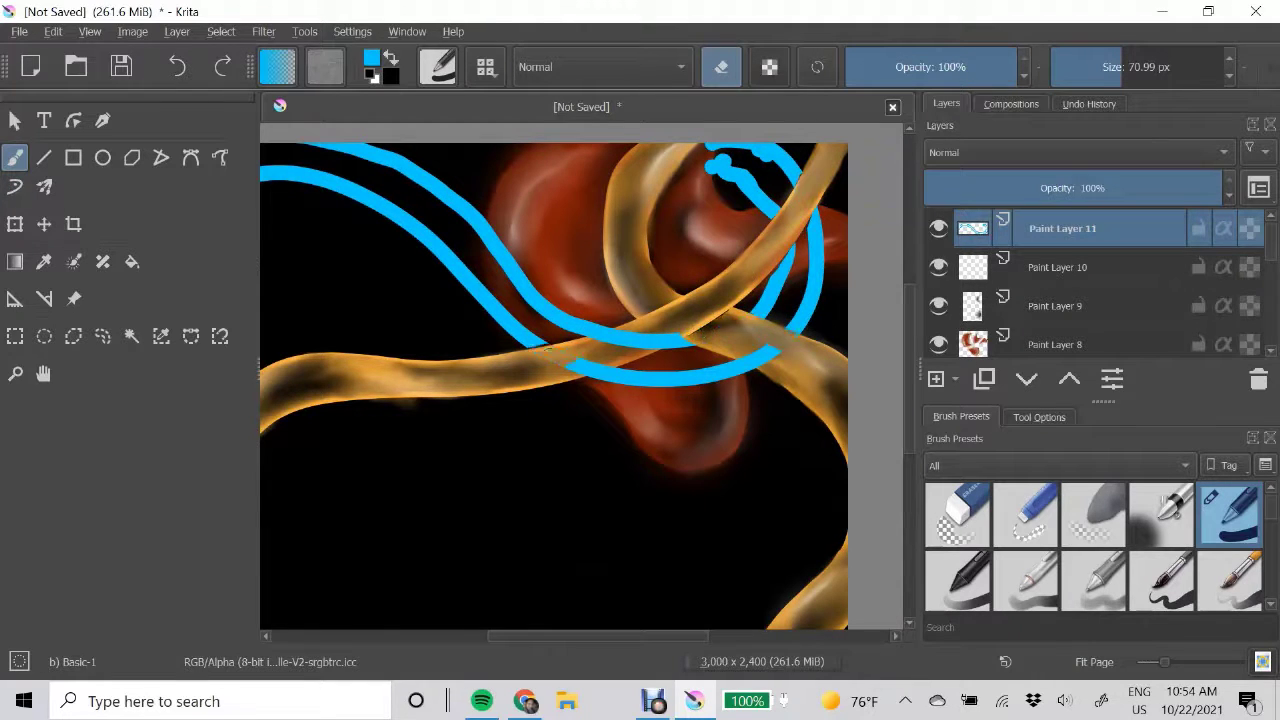
pyautogui.moveTo(609, 385); pyautogui.dragTo(752, 371)
pyautogui.hotkey('ctrl', 'z')
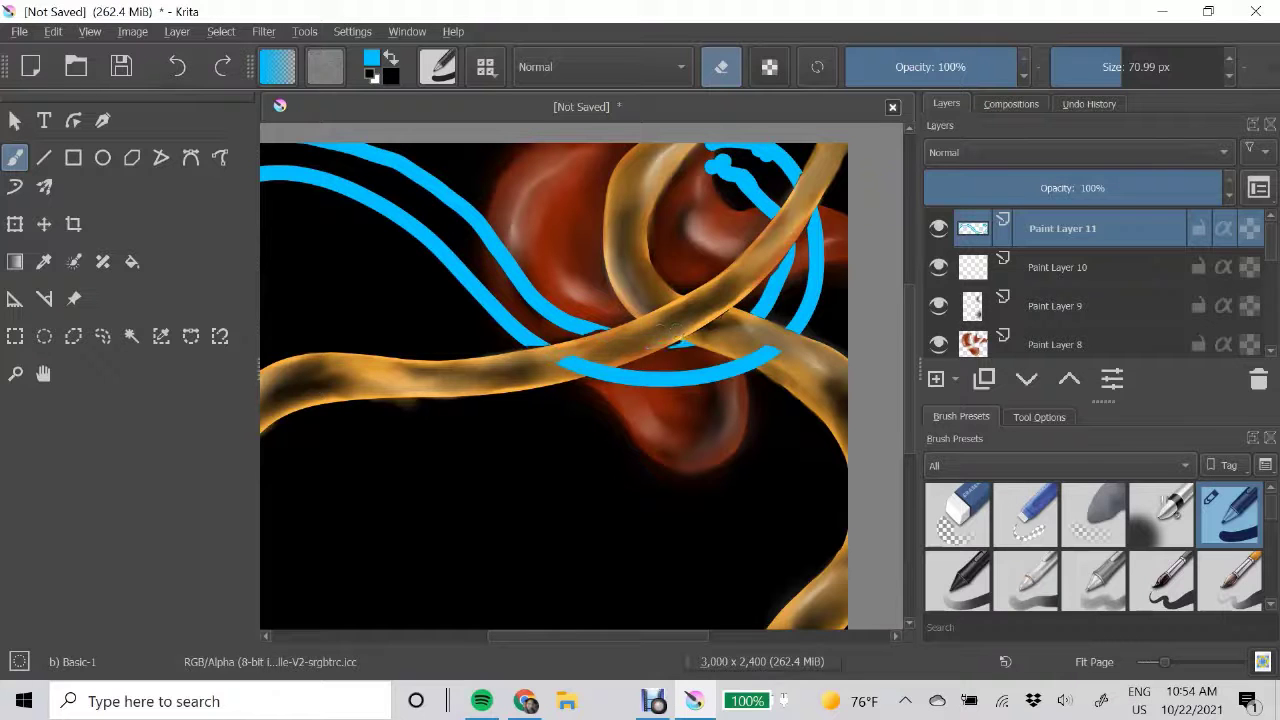
# - Smear the cyan loops and streaks soft with an enlarged Blender Blur brush
pyautogui.scroll(-3, 1093, 545)
pyautogui.click(1093, 566)
pyautogui.moveTo(720, 165); pyautogui.dragTo(775, 195)
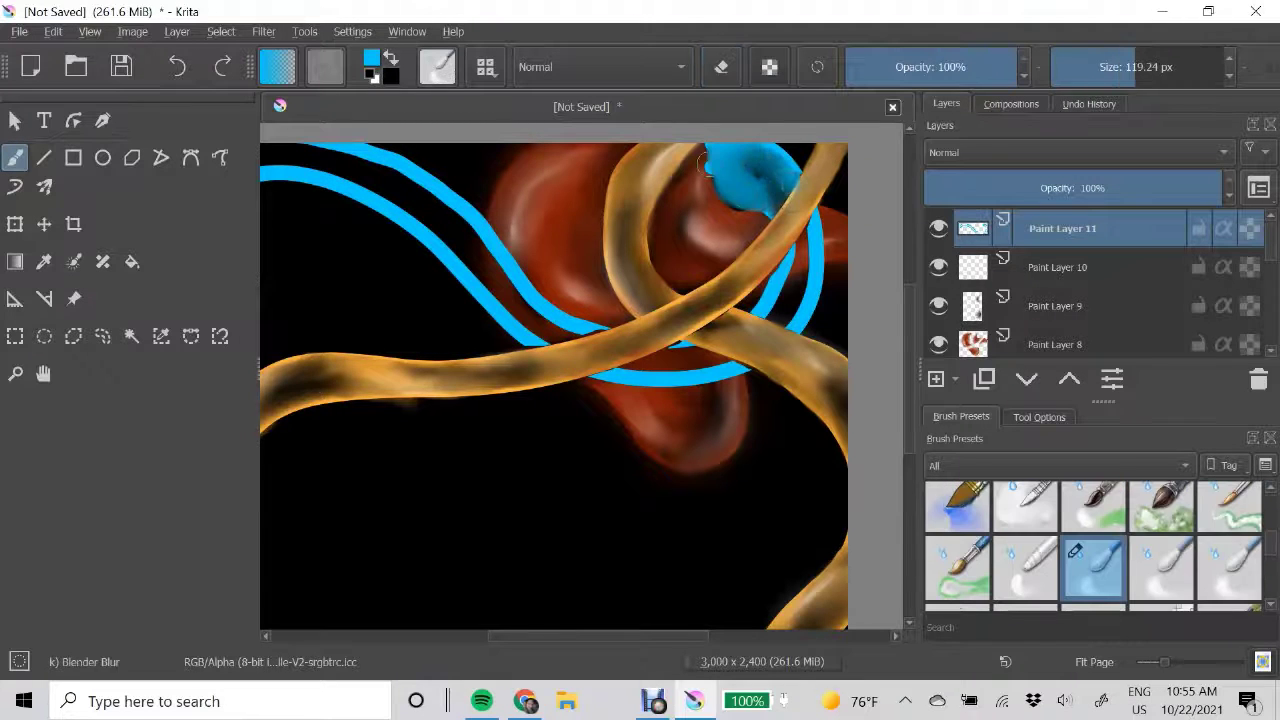
pyautogui.scroll(2, 695, 200)
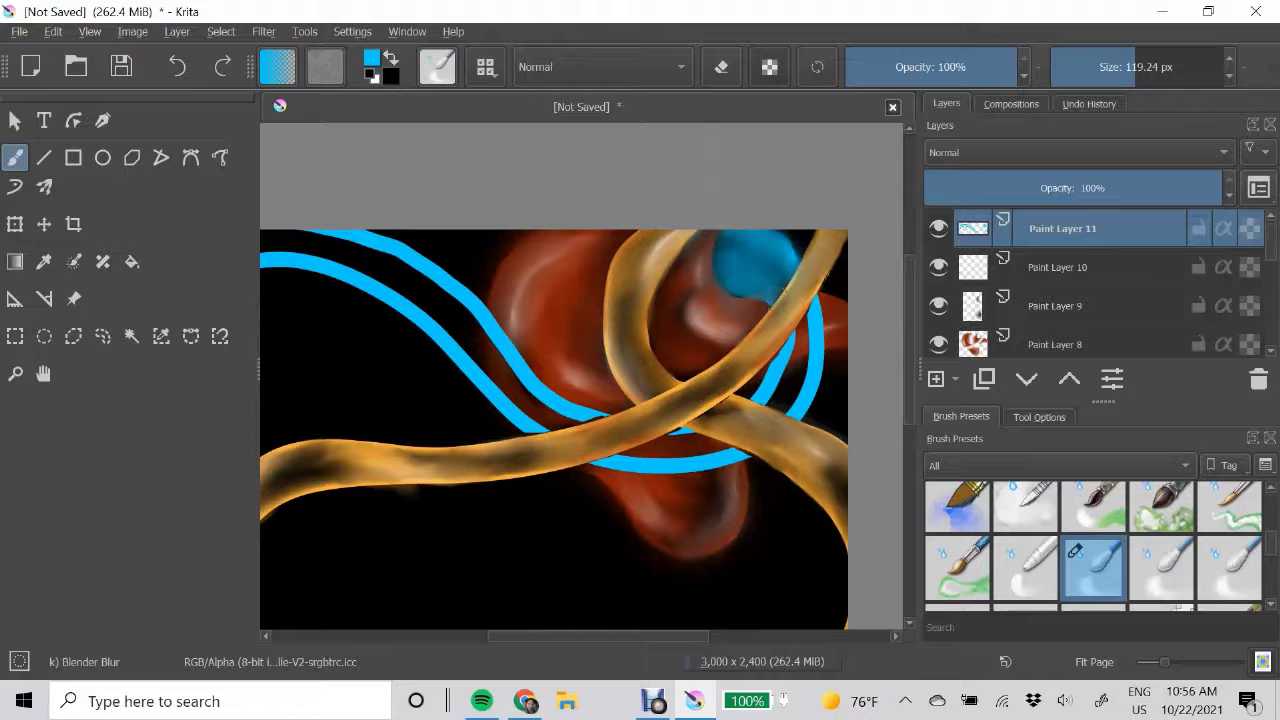
pyautogui.moveTo(805, 305); pyautogui.dragTo(772, 405)
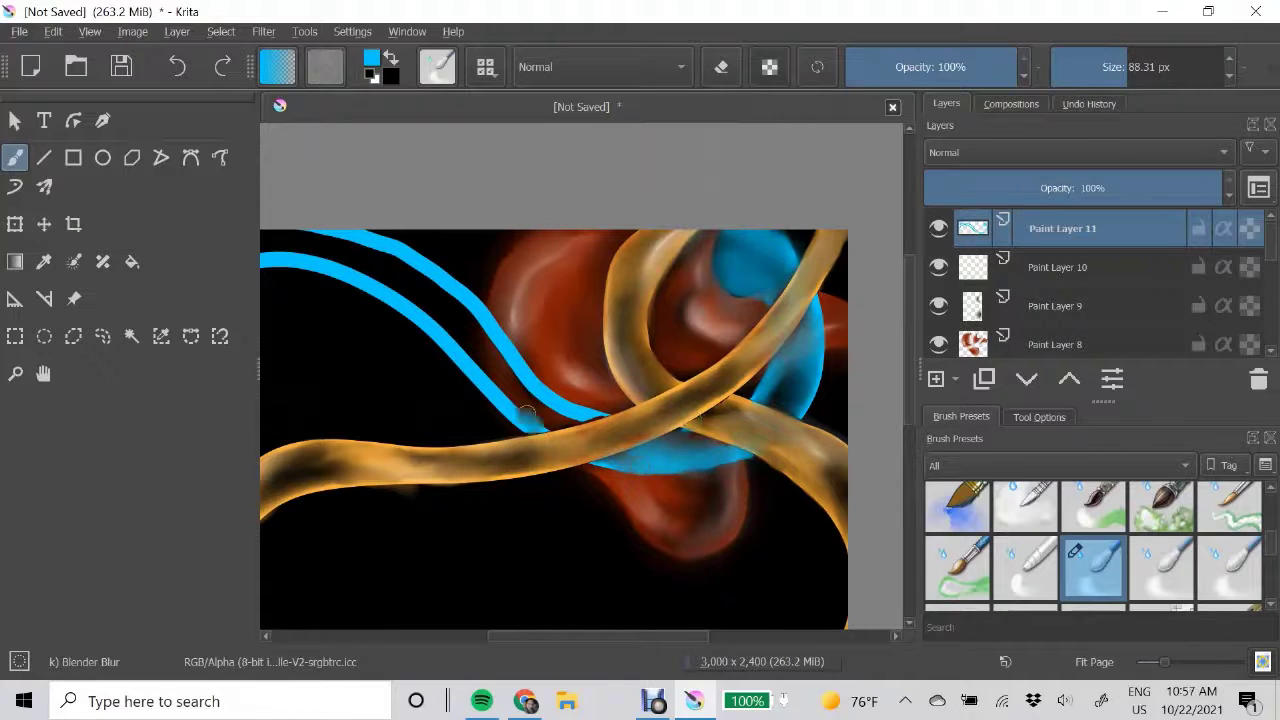
pyautogui.moveTo(525, 413); pyautogui.dragTo(470, 345)
pyautogui.press(']')
pyautogui.scroll(2, 403, 242)
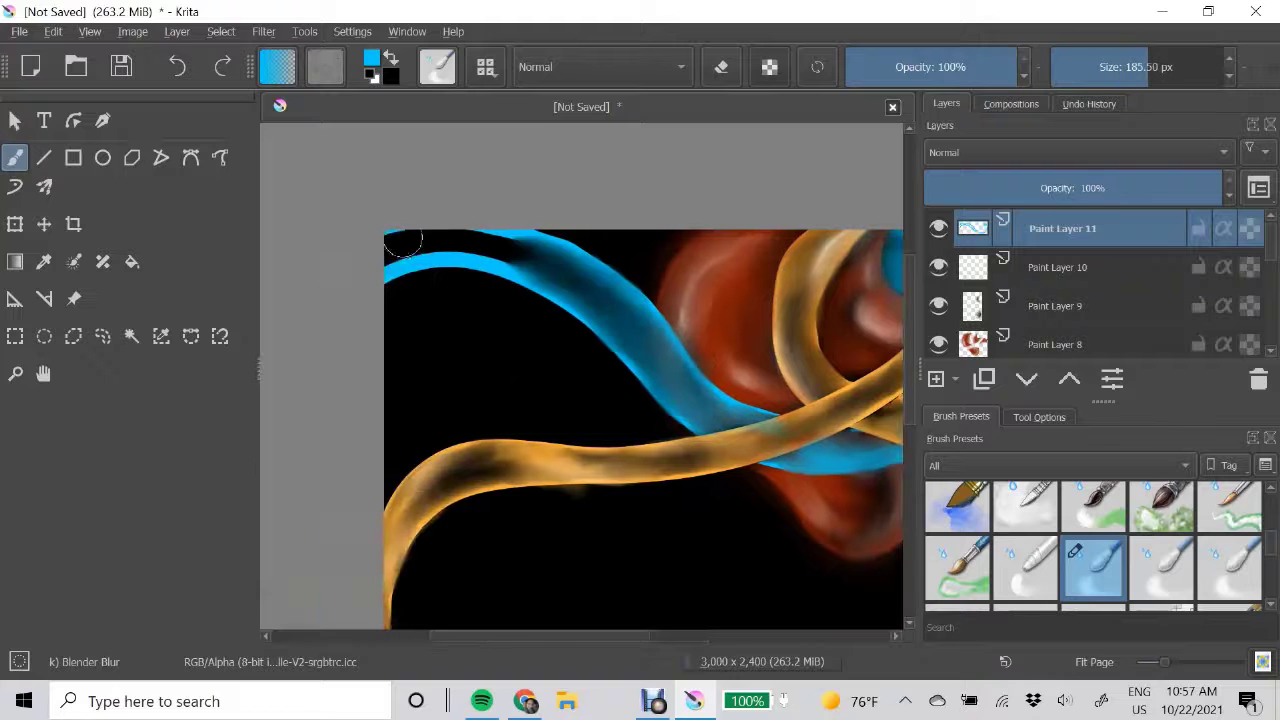
pyautogui.scroll(-2, 403, 242)
pyautogui.press('/')
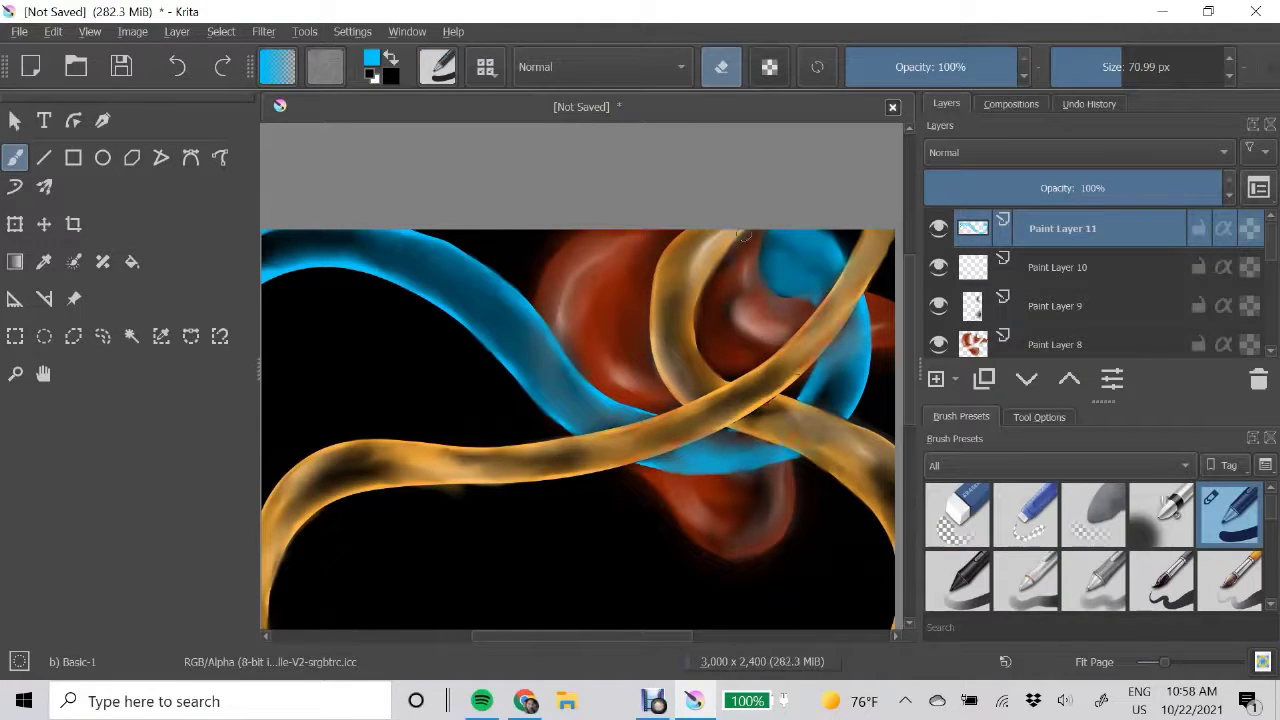
pyautogui.scroll(-2, 670, 347)
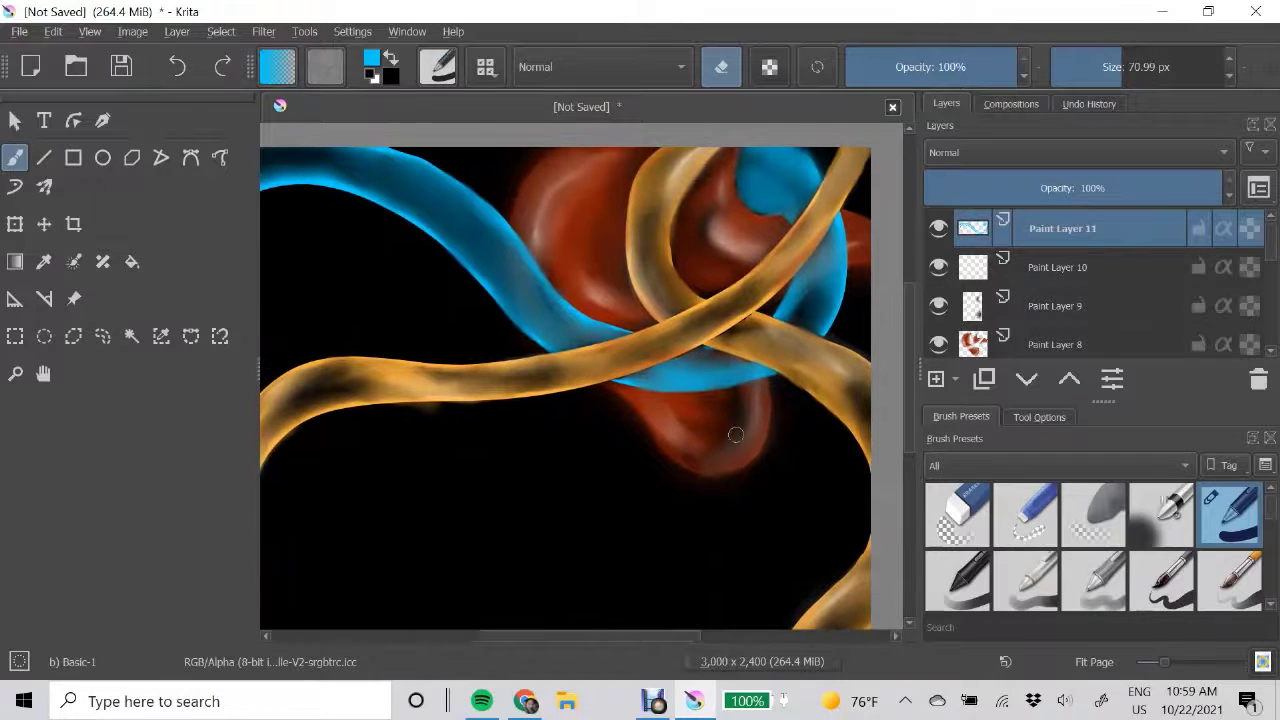
# - On a new top layer, paint dark black shading strokes on the blue ribbon
pyautogui.press('Insert')
pyautogui.press('e')
pyautogui.press('x')
pyautogui.moveTo(403, 177); pyautogui.dragTo(442, 212)
pyautogui.moveTo(540, 315); pyautogui.dragTo(564, 332)
pyautogui.click(759, 175)
pyautogui.press('/')
# - Blend dark marks into the blue ribbon and soften its white highlight strokes
pyautogui.moveTo(764, 200); pyautogui.dragTo(759, 177)
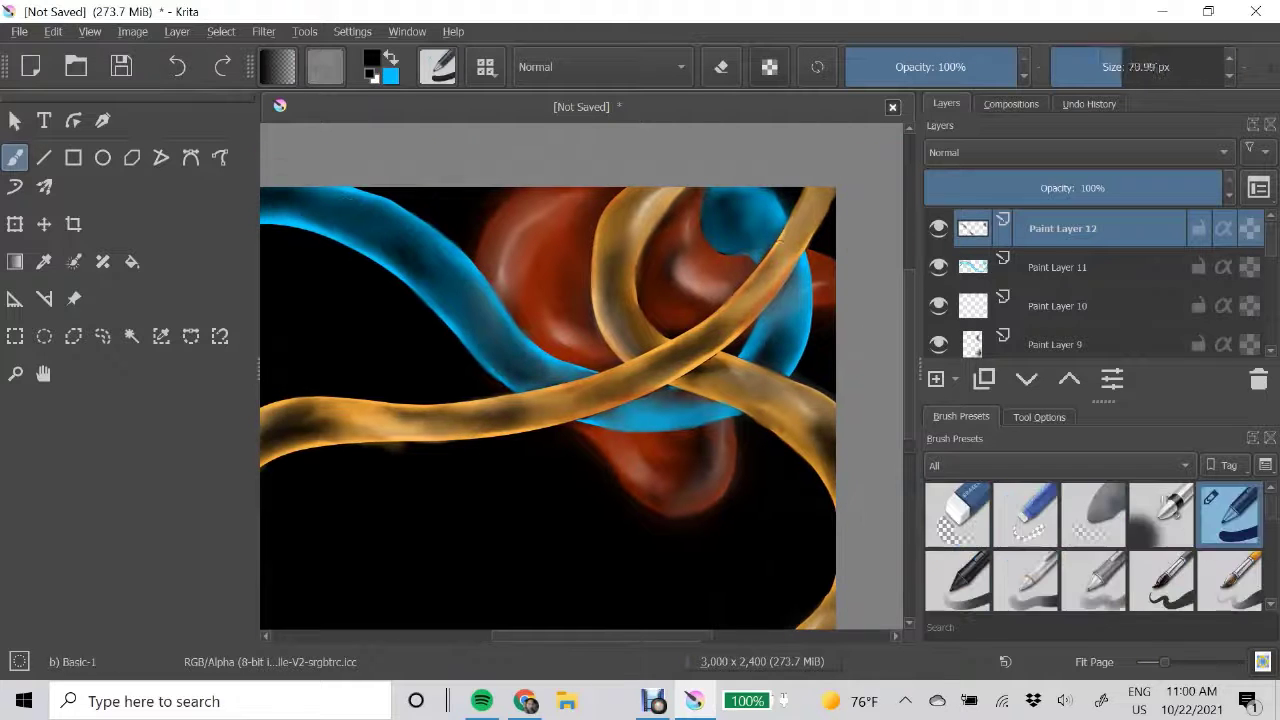
pyautogui.moveTo(738, 253); pyautogui.dragTo(764, 254)
pyautogui.press('/')
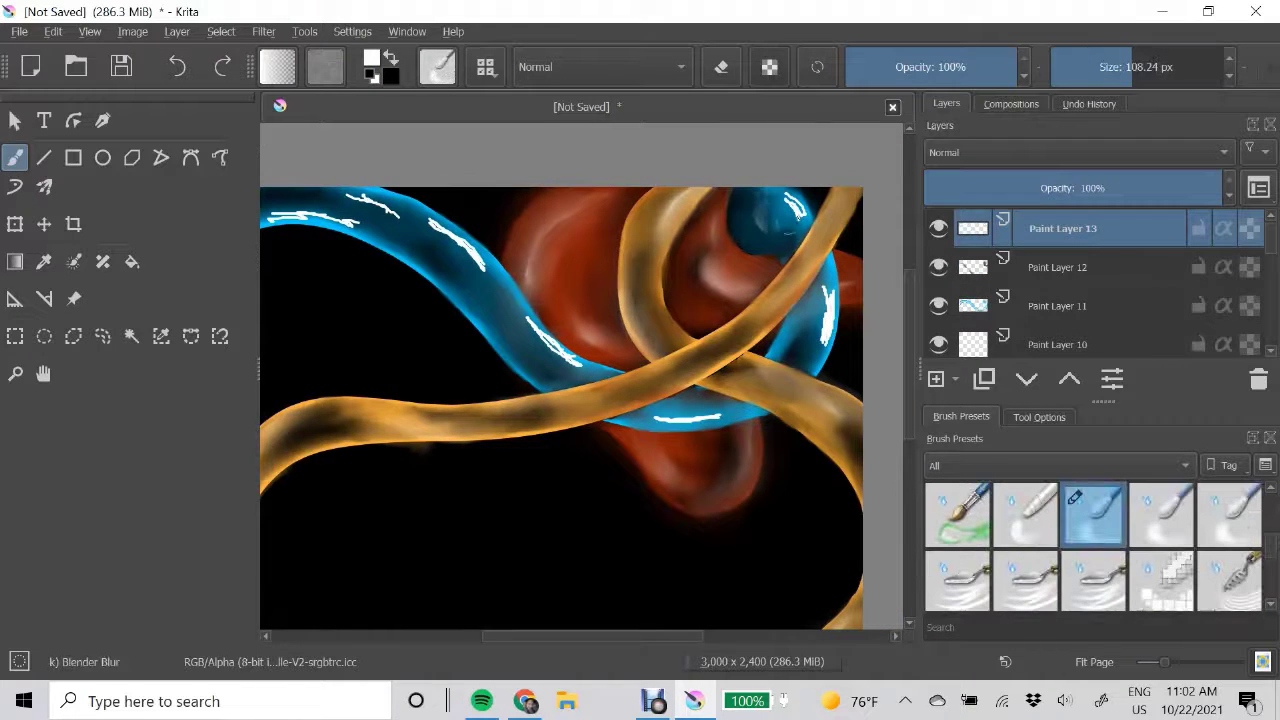
pyautogui.moveTo(826, 370); pyautogui.dragTo(832, 265)
pyautogui.moveTo(537, 358); pyautogui.dragTo(497, 274)
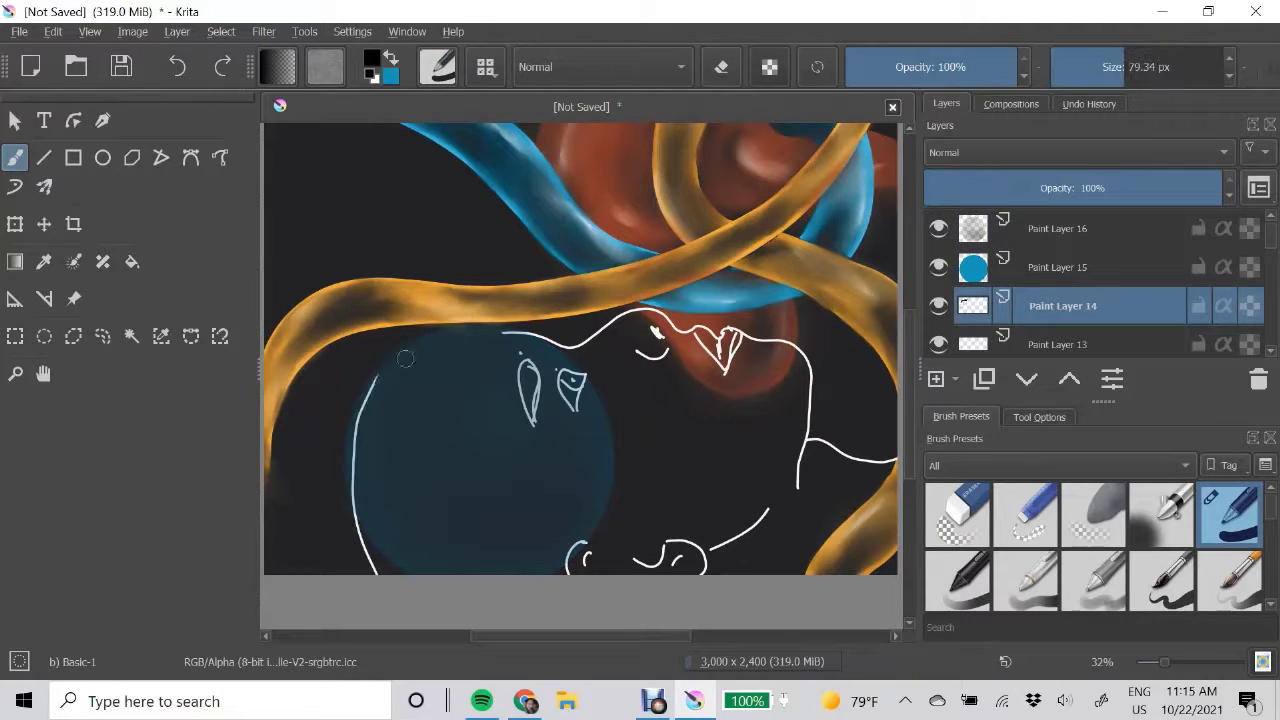
# - Add two paint layers and erase part of the eye outline and purple marks
pyautogui.press('Insert')
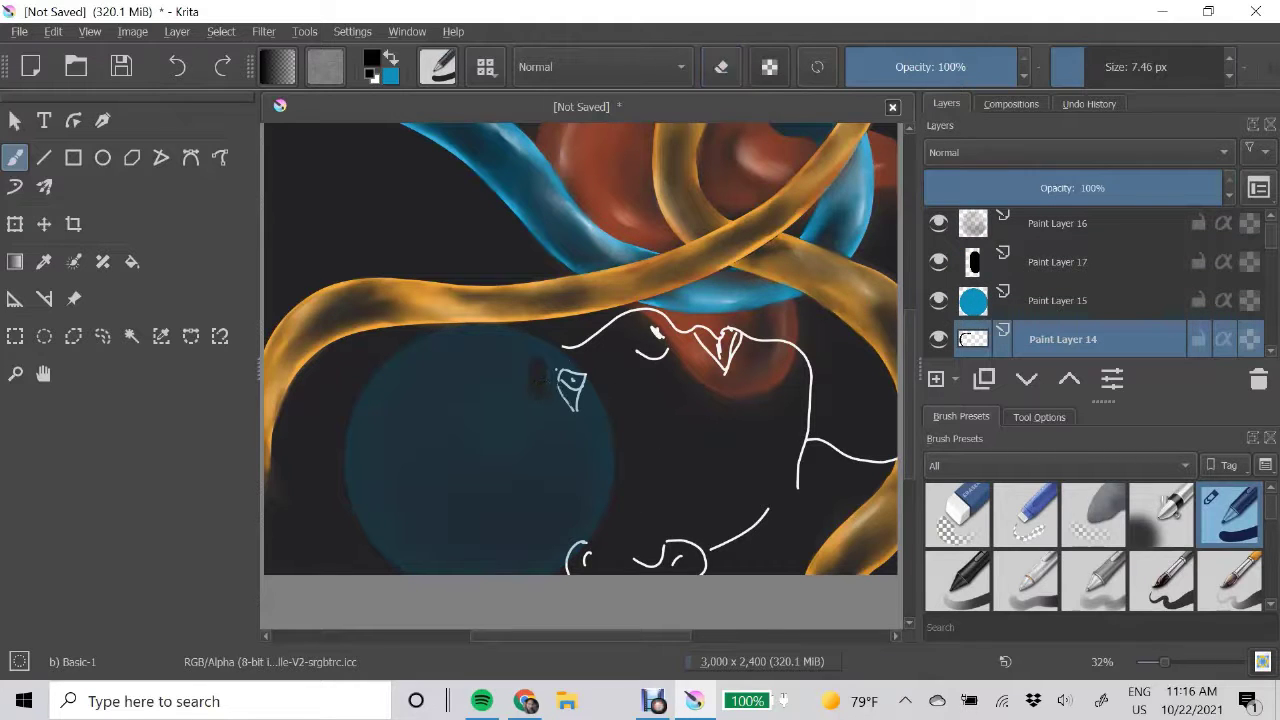
pyautogui.press('Insert')
pyautogui.press('e')
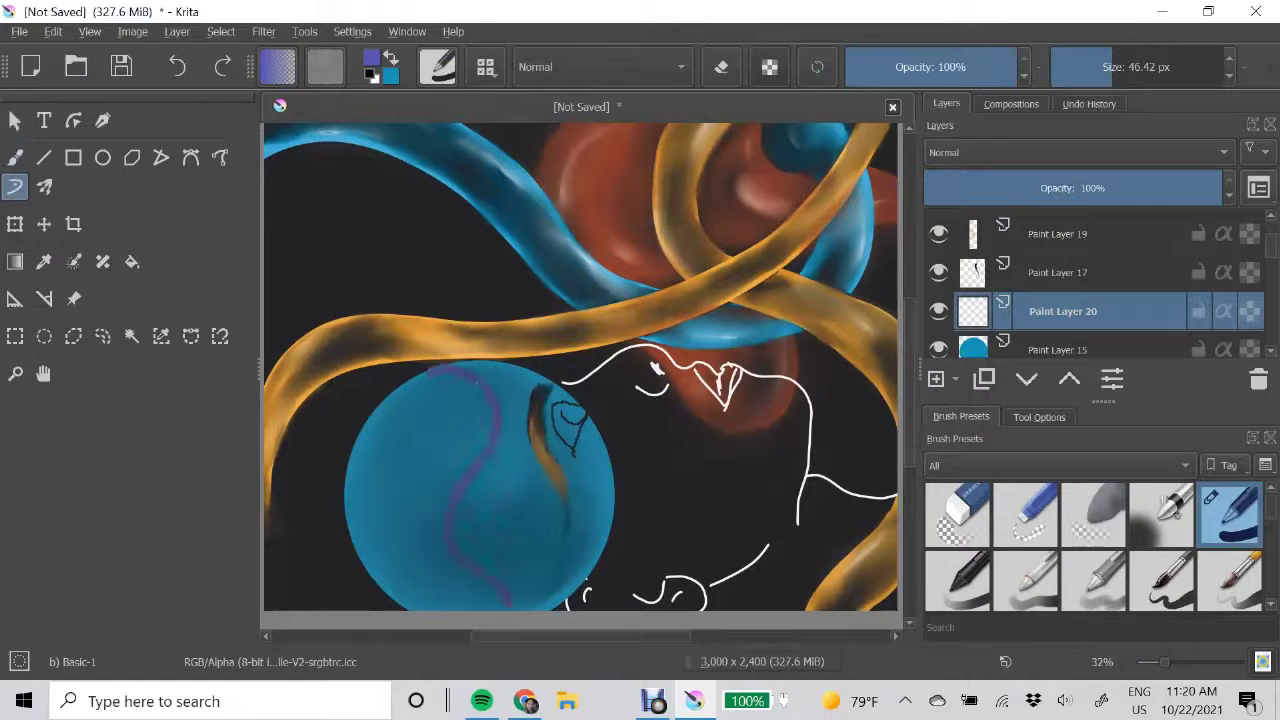
pyautogui.press('e')
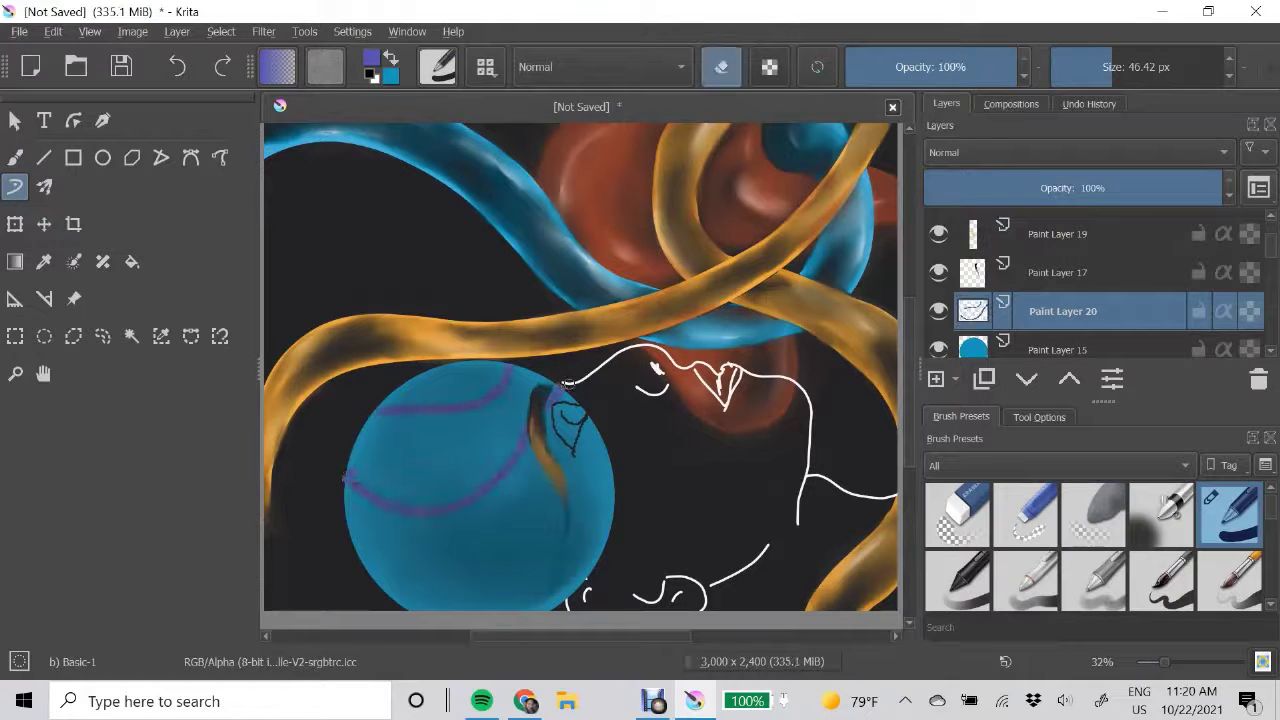
pyautogui.scroll(-5, 1094, 545)
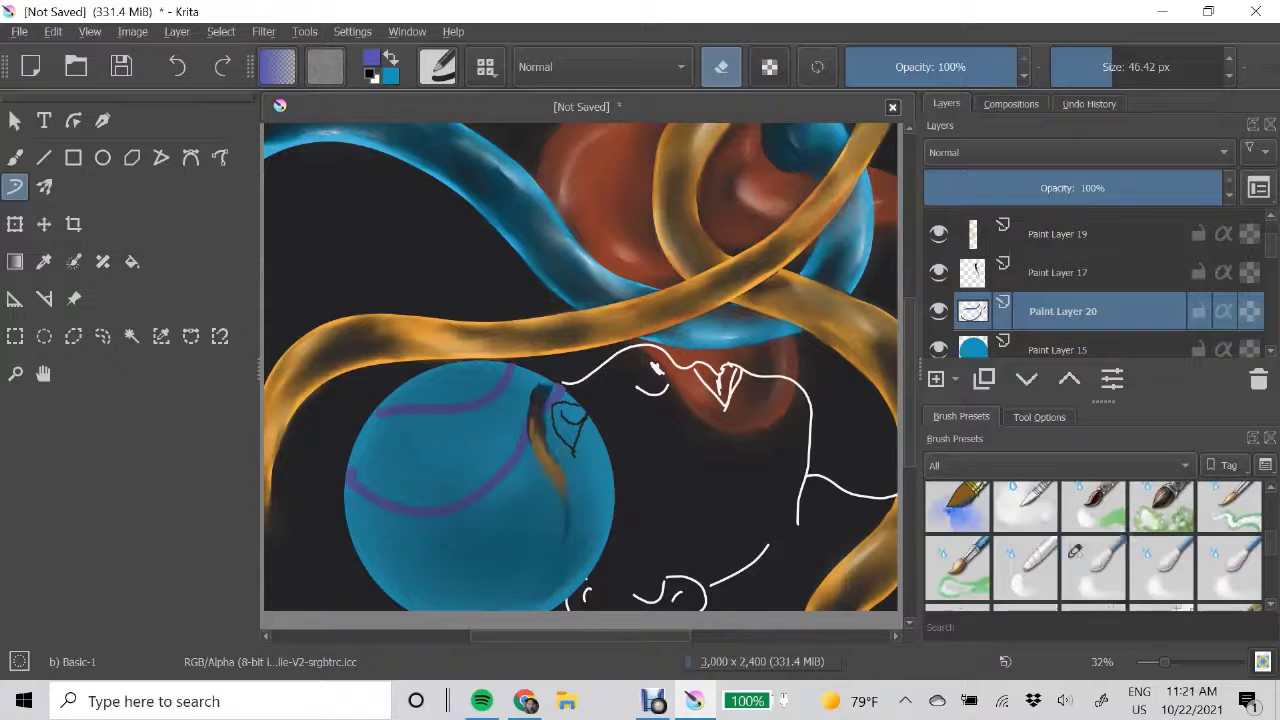
pyautogui.click(1094, 567)
pyautogui.press('/')
# - Paint a broad purple band across the blue circle, blend it, and add two black strokes
pyautogui.moveTo(370, 470); pyautogui.dragTo(525, 385)
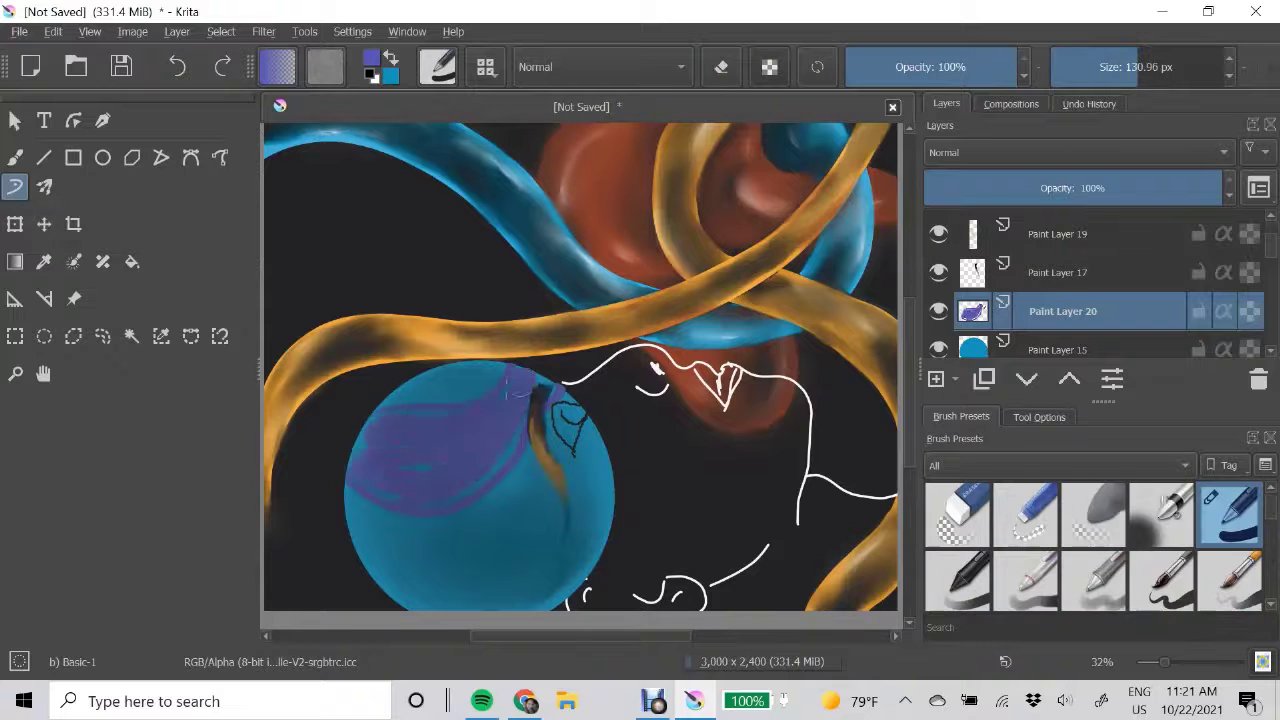
pyautogui.press('b')
pyautogui.press('/')
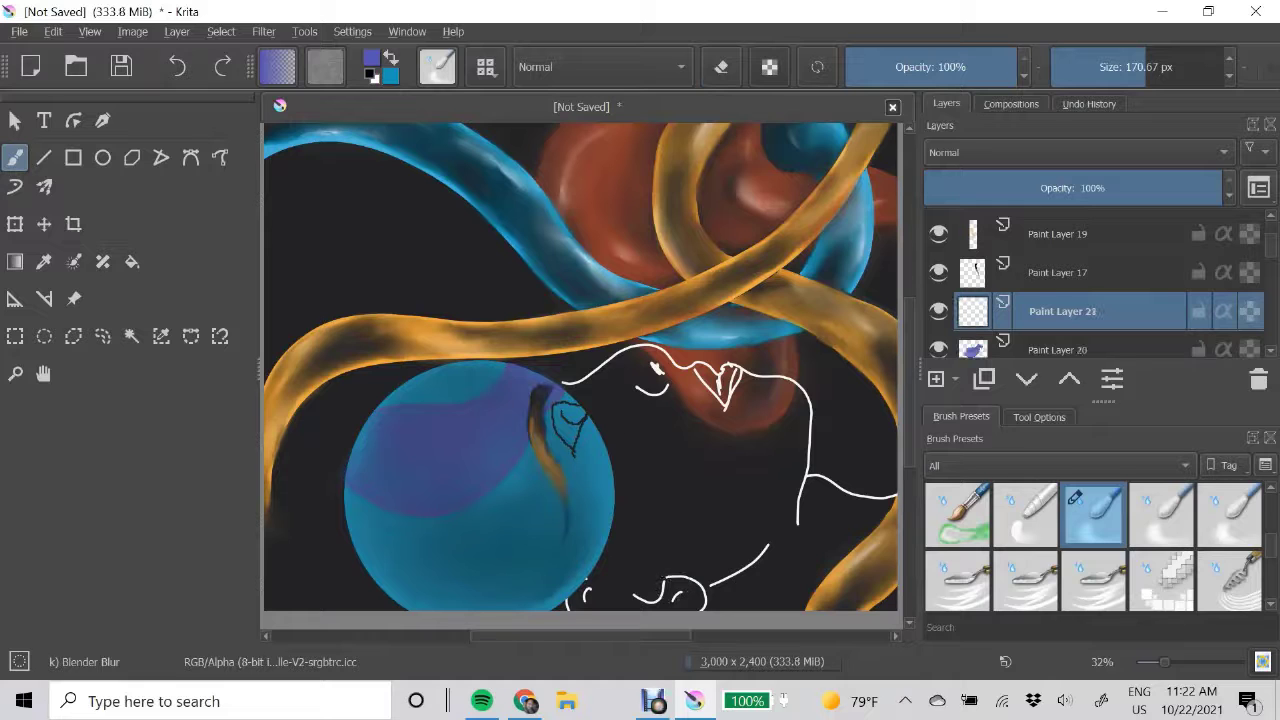
pyautogui.press('/')
pyautogui.press('d')
pyautogui.moveTo(422, 418); pyautogui.dragTo(490, 455)
pyautogui.moveTo(356, 480); pyautogui.dragTo(458, 474)
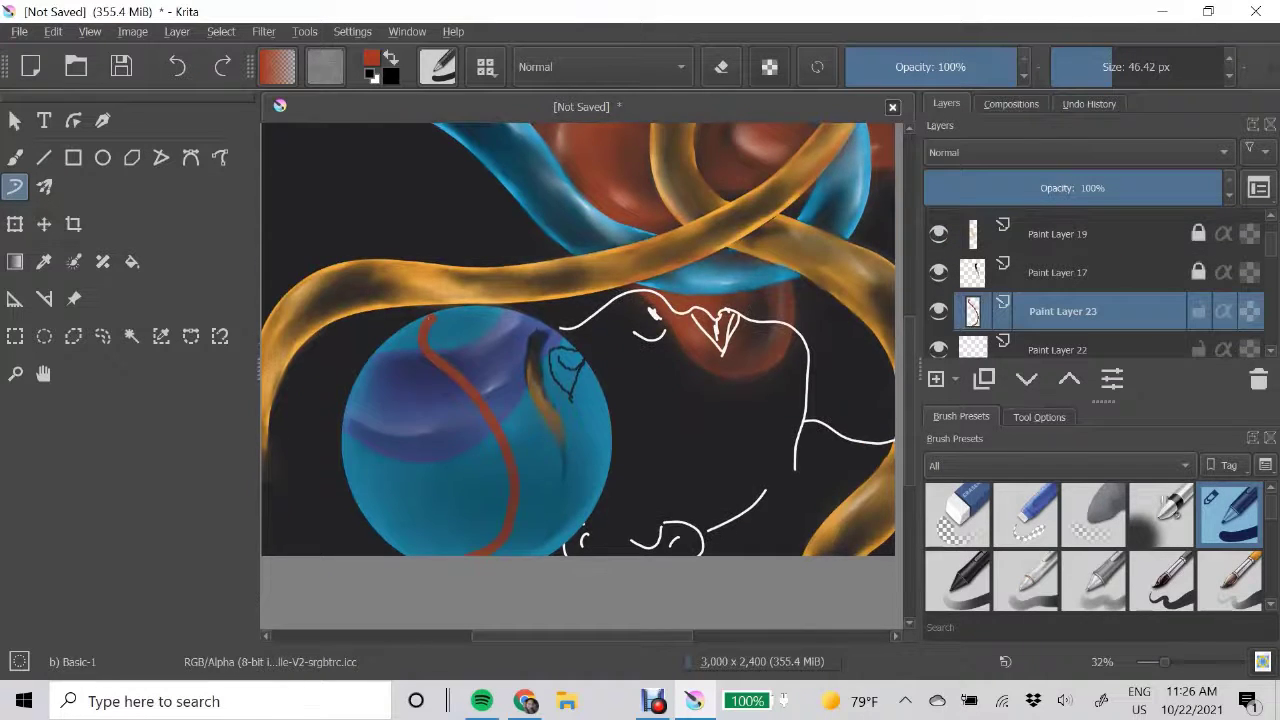
# - Paint red marks over the large sphere, then ready the basic brush in eraser mode
pyautogui.moveTo(372, 518); pyautogui.dragTo(476, 318)
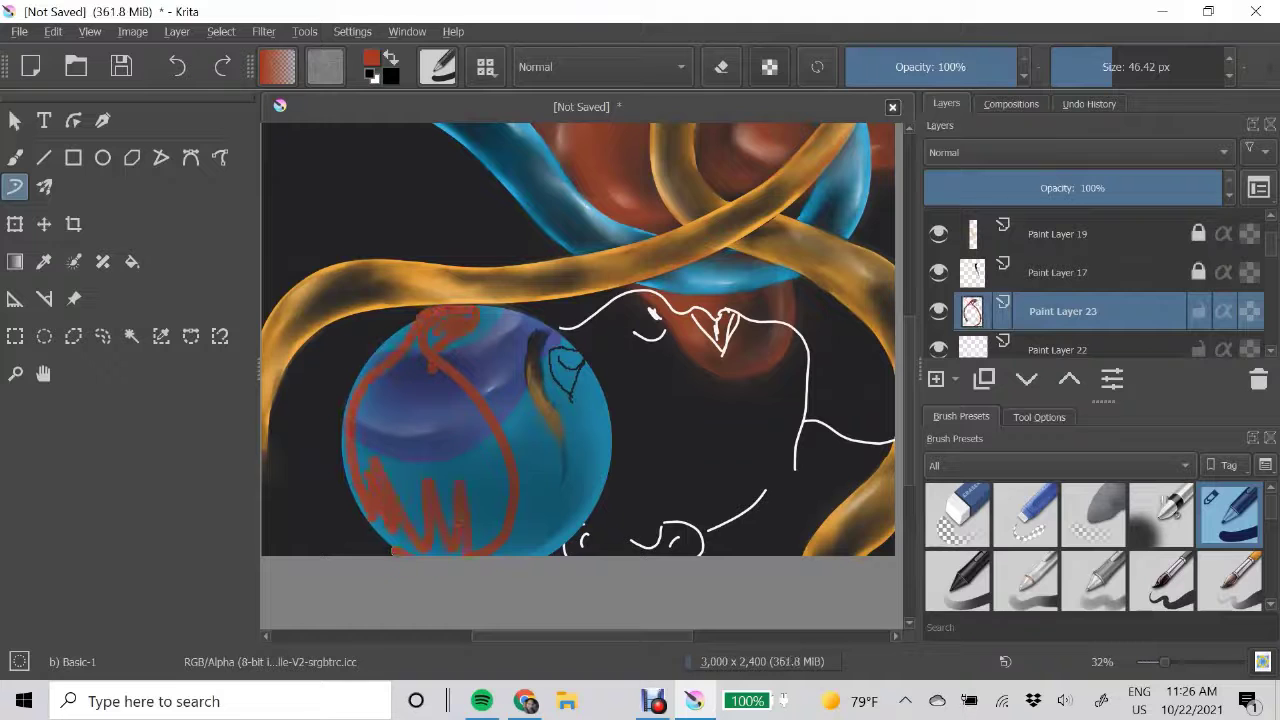
pyautogui.scroll(-2, 472, 236)
pyautogui.press('b')
pyautogui.press('e')
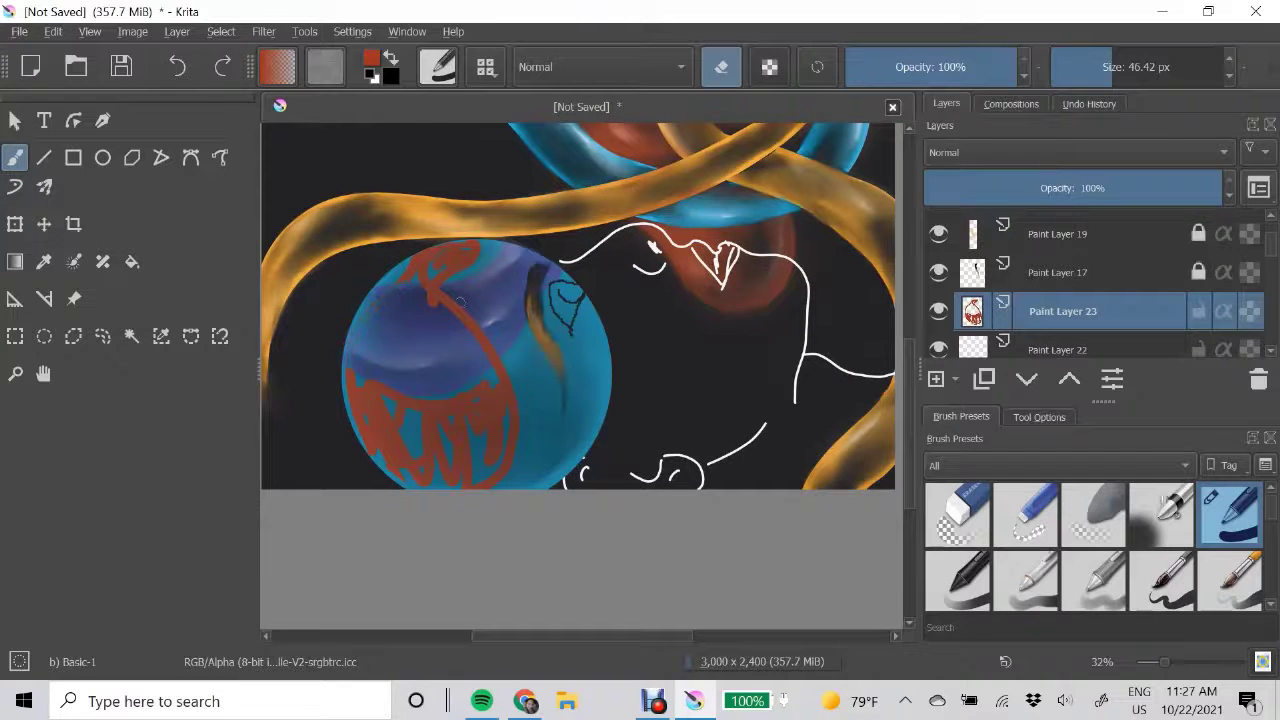
pyautogui.press('/')
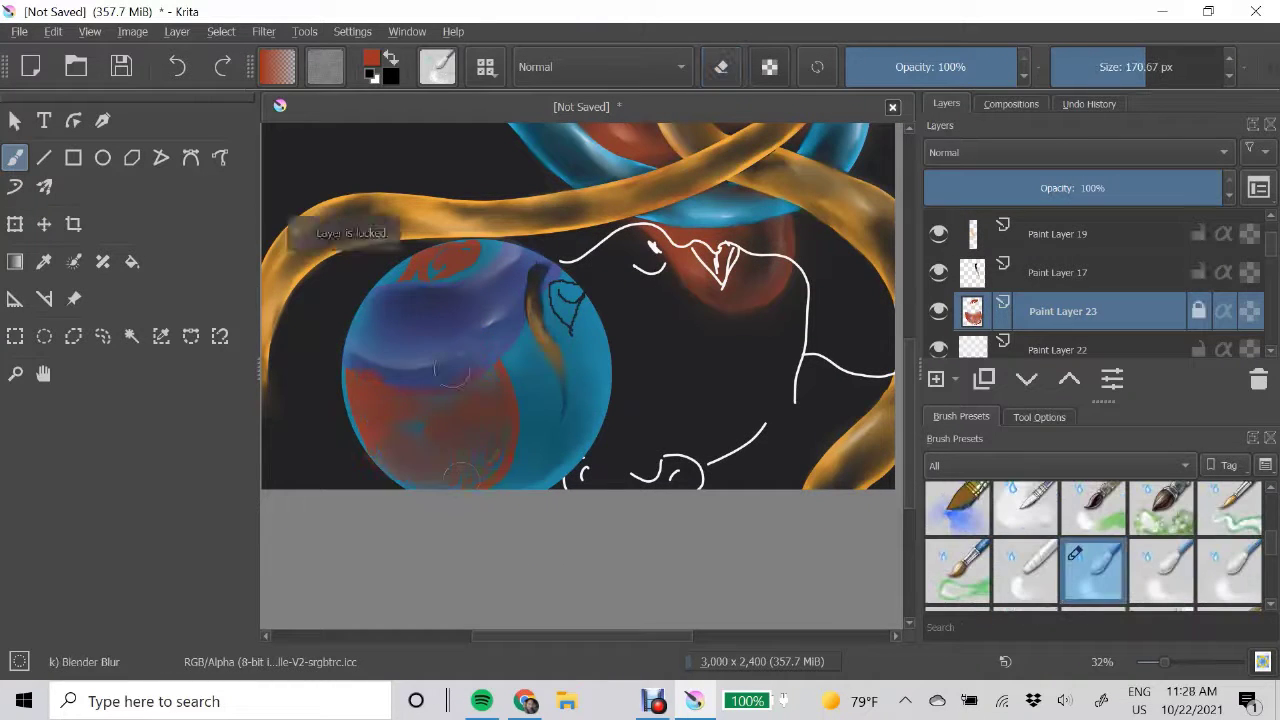
pyautogui.scroll(-1, 1100, 290)
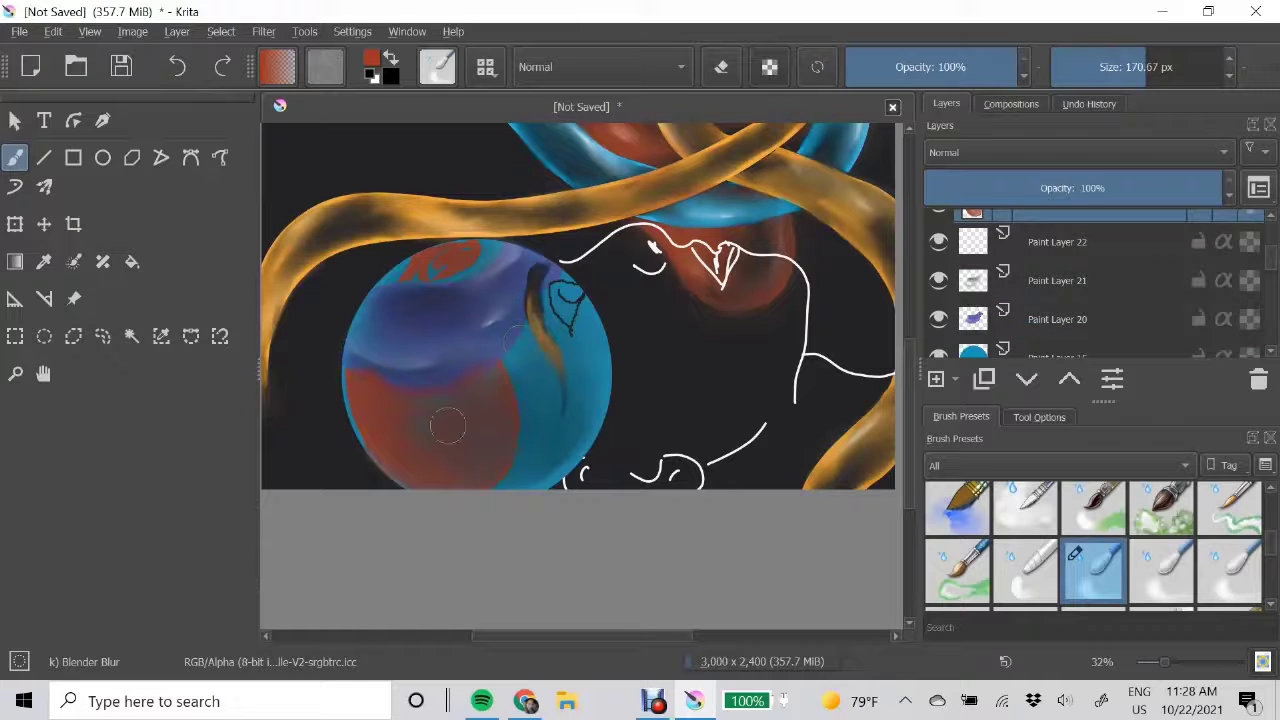
pyautogui.press('/')
pyautogui.press('/')
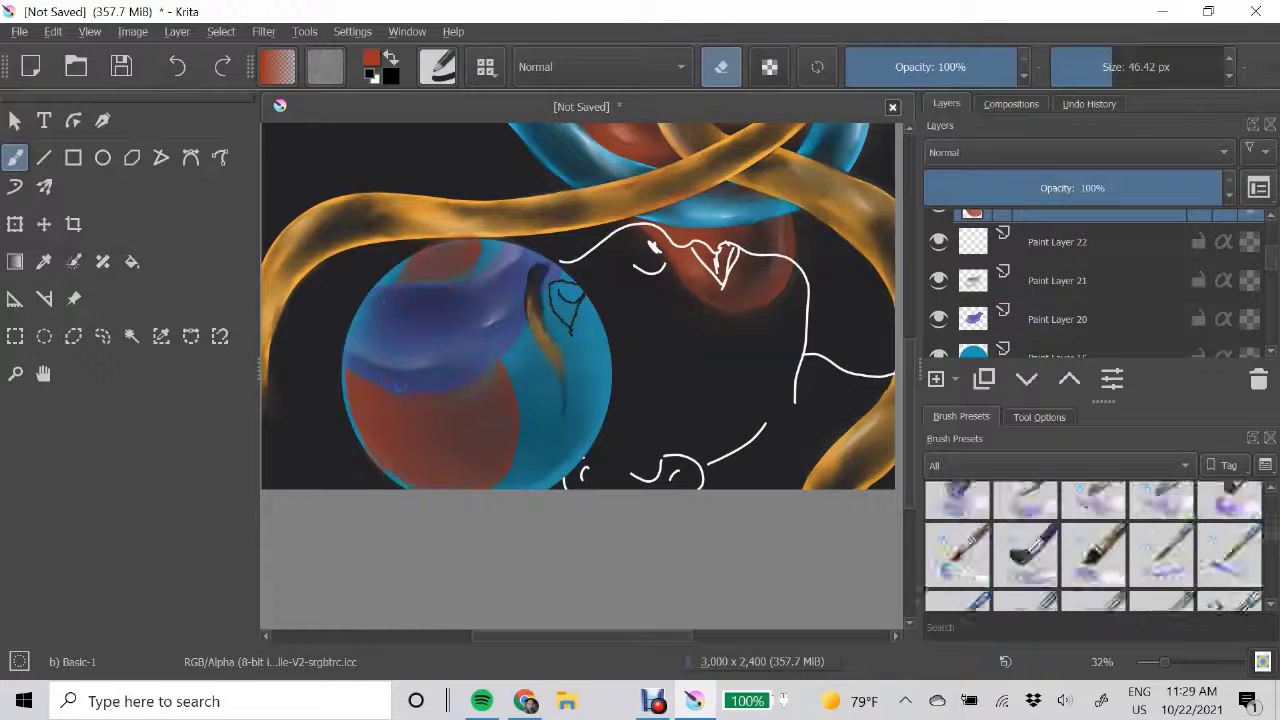
# - On a new layer, paint black strokes on the sphere and blend them with an enlarged blender
pyautogui.press('Insert')
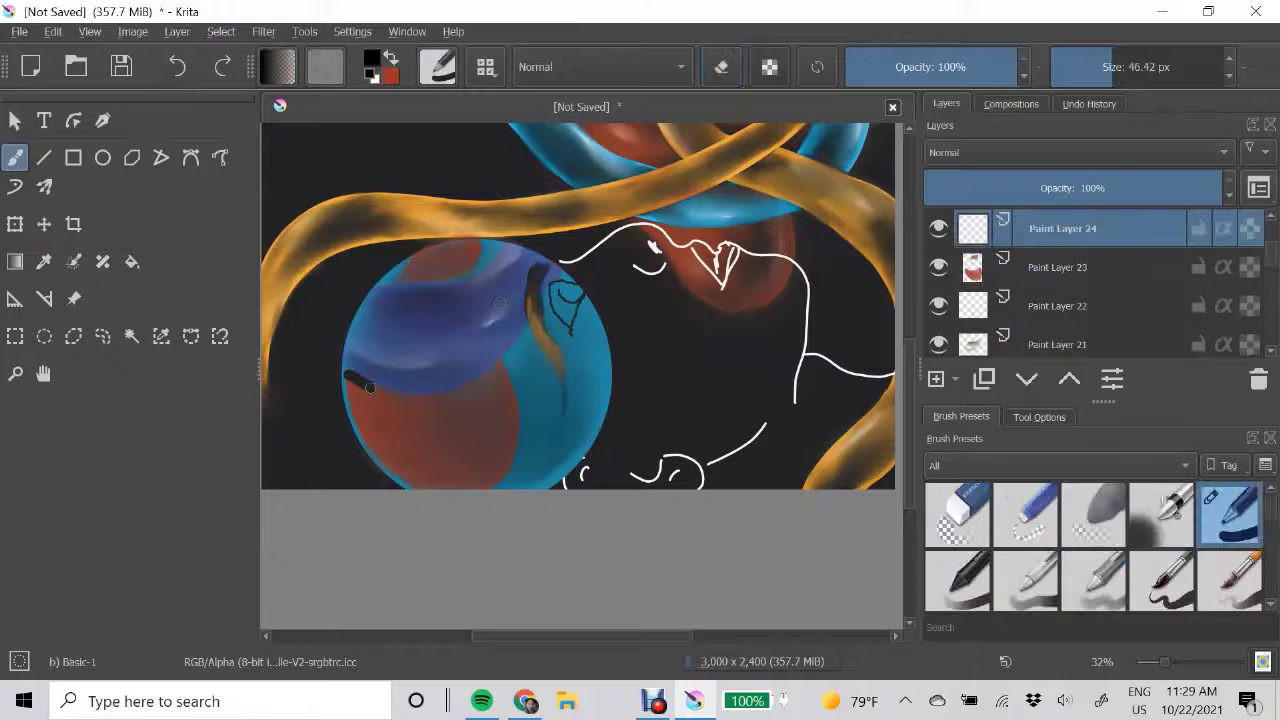
pyautogui.press('x')
pyautogui.moveTo(345, 375); pyautogui.dragTo(435, 405)
pyautogui.moveTo(400, 280); pyautogui.dragTo(457, 247)
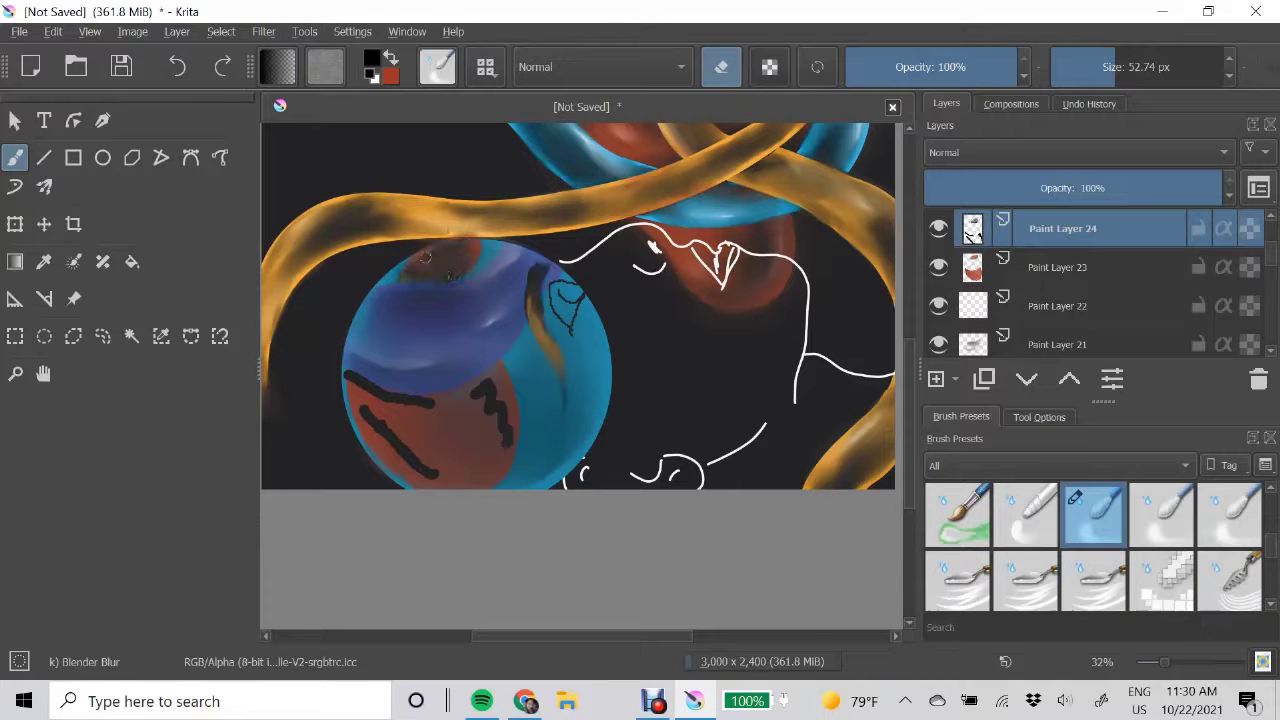
pyautogui.moveTo(352, 378); pyautogui.dragTo(455, 451)
pyautogui.press(']')
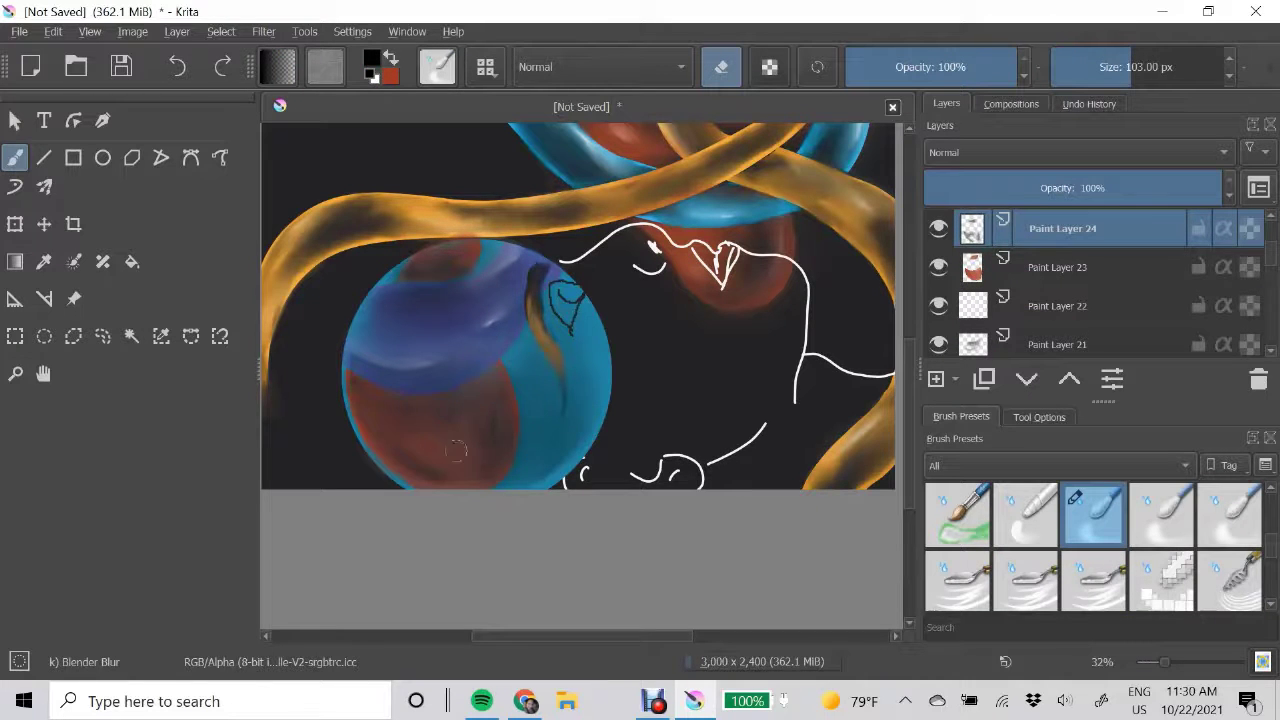
pyautogui.scroll(1, 577, 330)
pyautogui.press('pagedown')
pyautogui.press('/')
pyautogui.press('/')
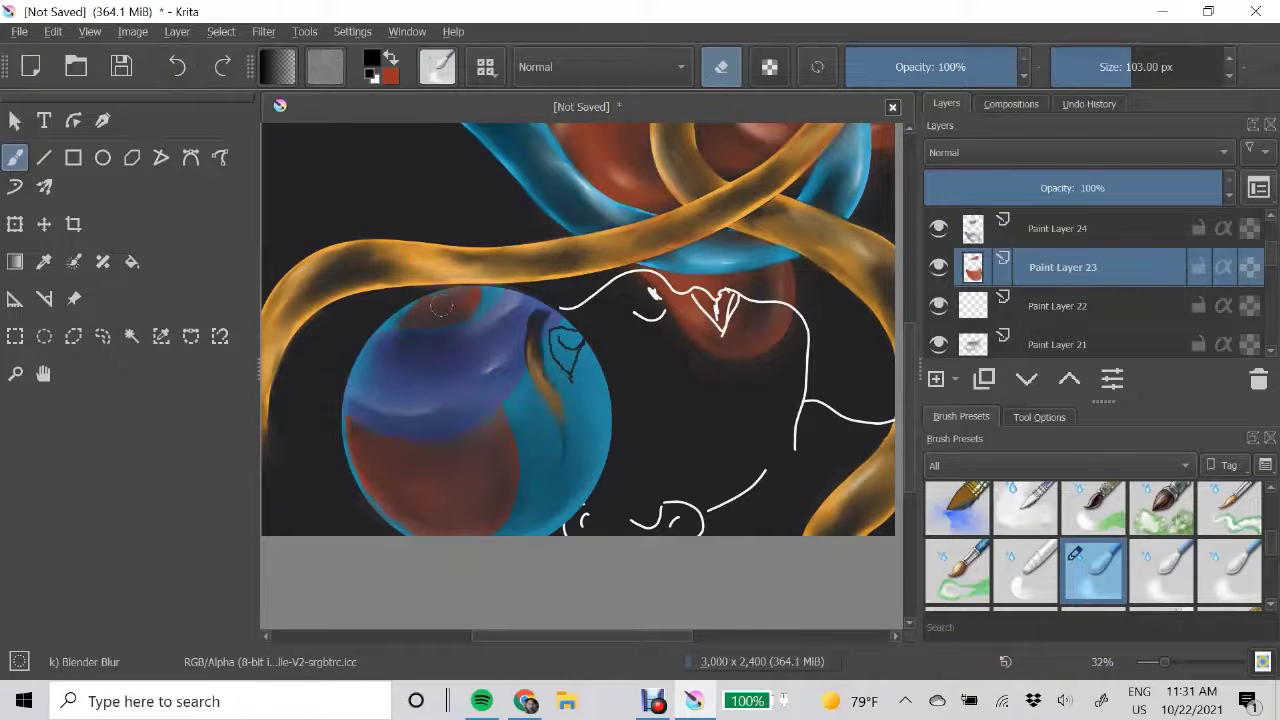
# - Add new paint layers and erase the stray white strokes on the sphere with the blur brush
pyautogui.scroll(-1, 465, 360)
pyautogui.press('/')
pyautogui.press('x')
pyautogui.press('Insert')
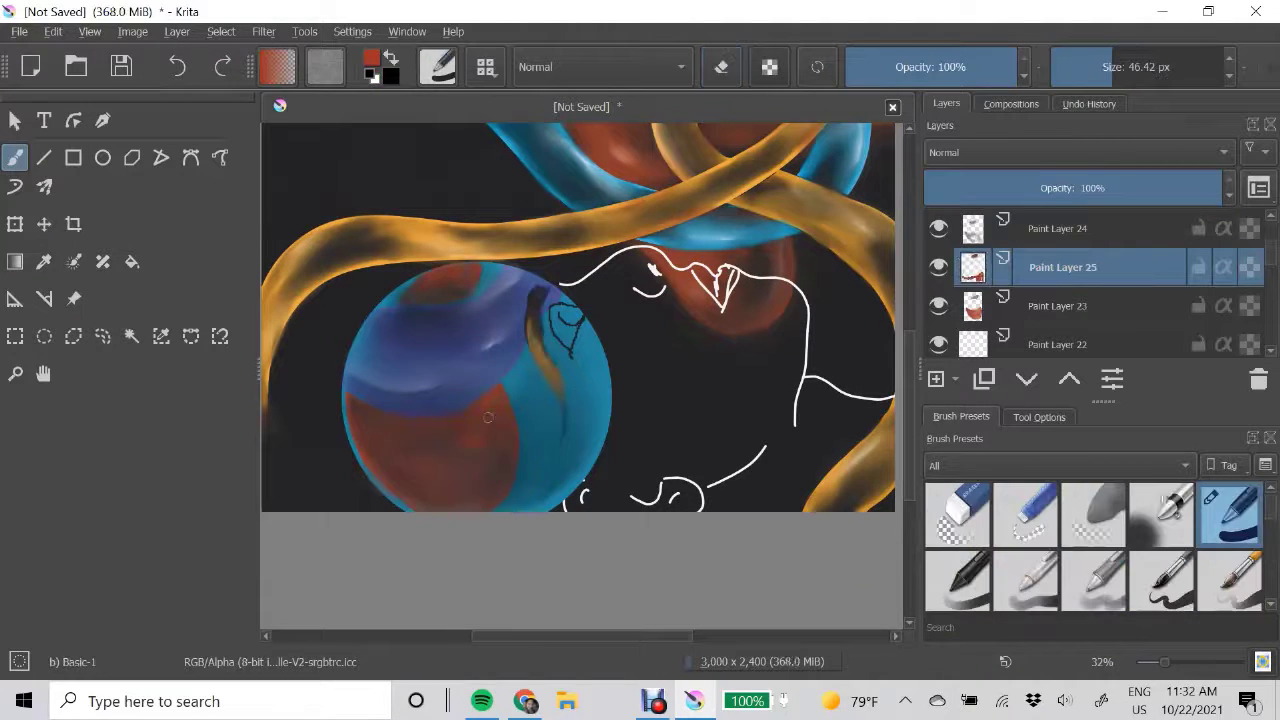
pyautogui.press('/')
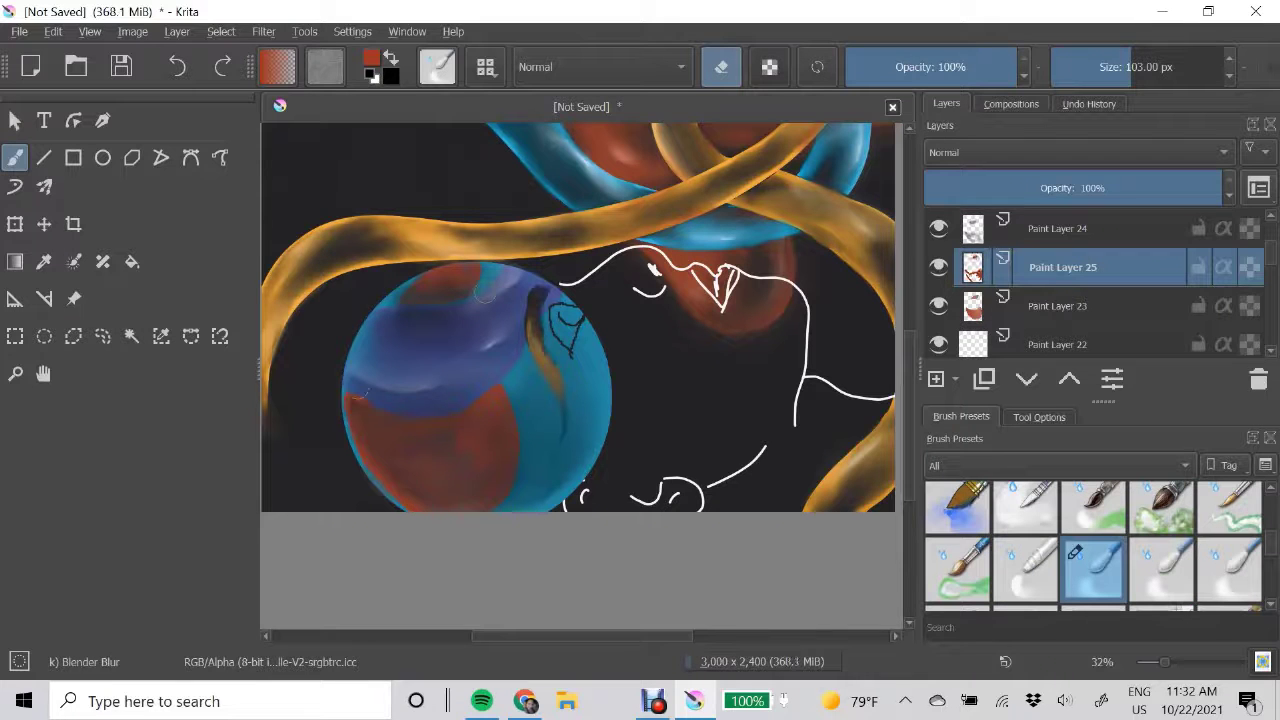
pyautogui.scroll(-1, 472, 458)
pyautogui.press('/')
pyautogui.press('x')
pyautogui.press('Insert')
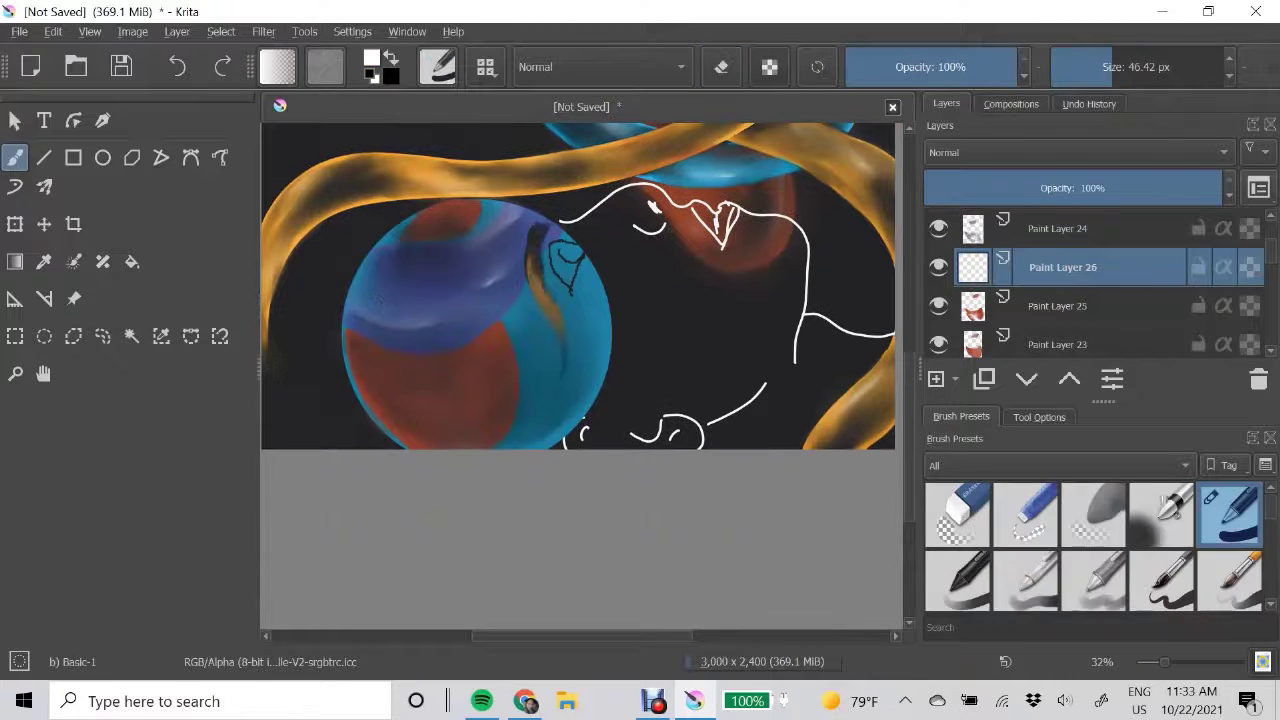
pyautogui.press('/')
pyautogui.press('e')
pyautogui.moveTo(370, 378); pyautogui.dragTo(470, 440)
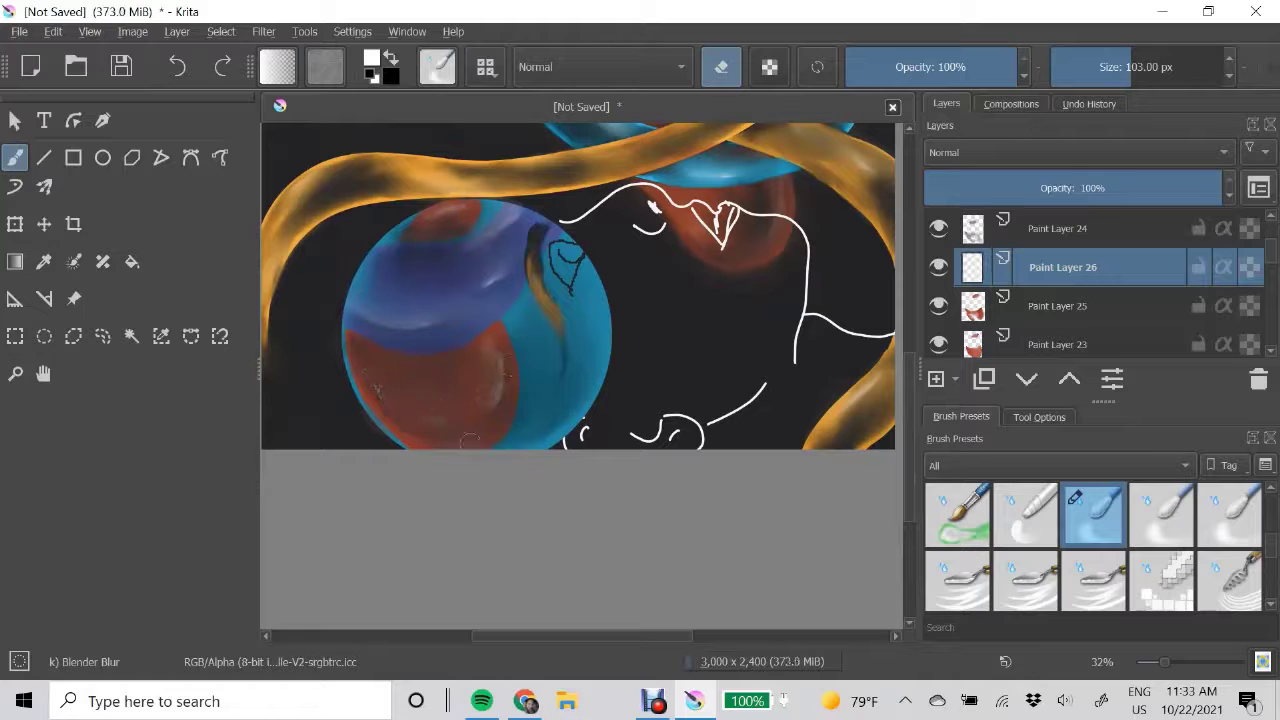
# - On a new shading layer, draw a dark stroke across the sphere and smear it in
pyautogui.press('Insert')
pyautogui.press('/')
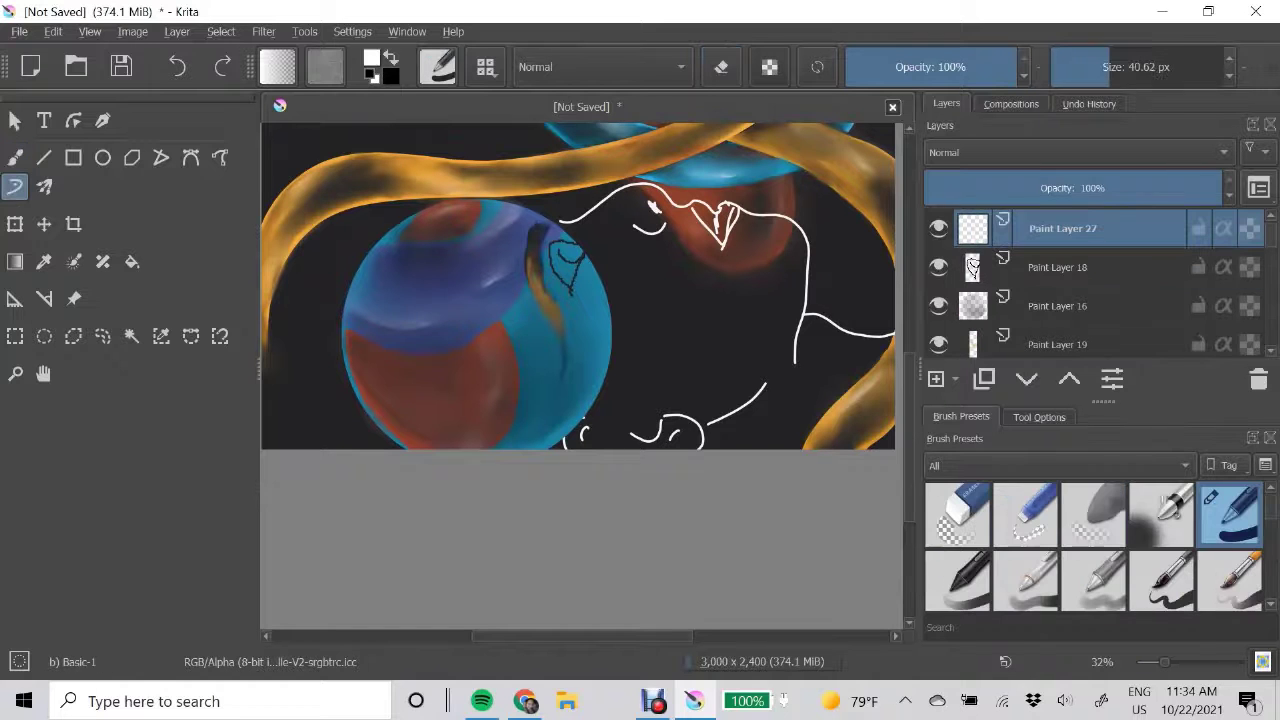
pyautogui.press('x')
pyautogui.moveTo(345, 330); pyautogui.dragTo(446, 352)
pyautogui.press('/')
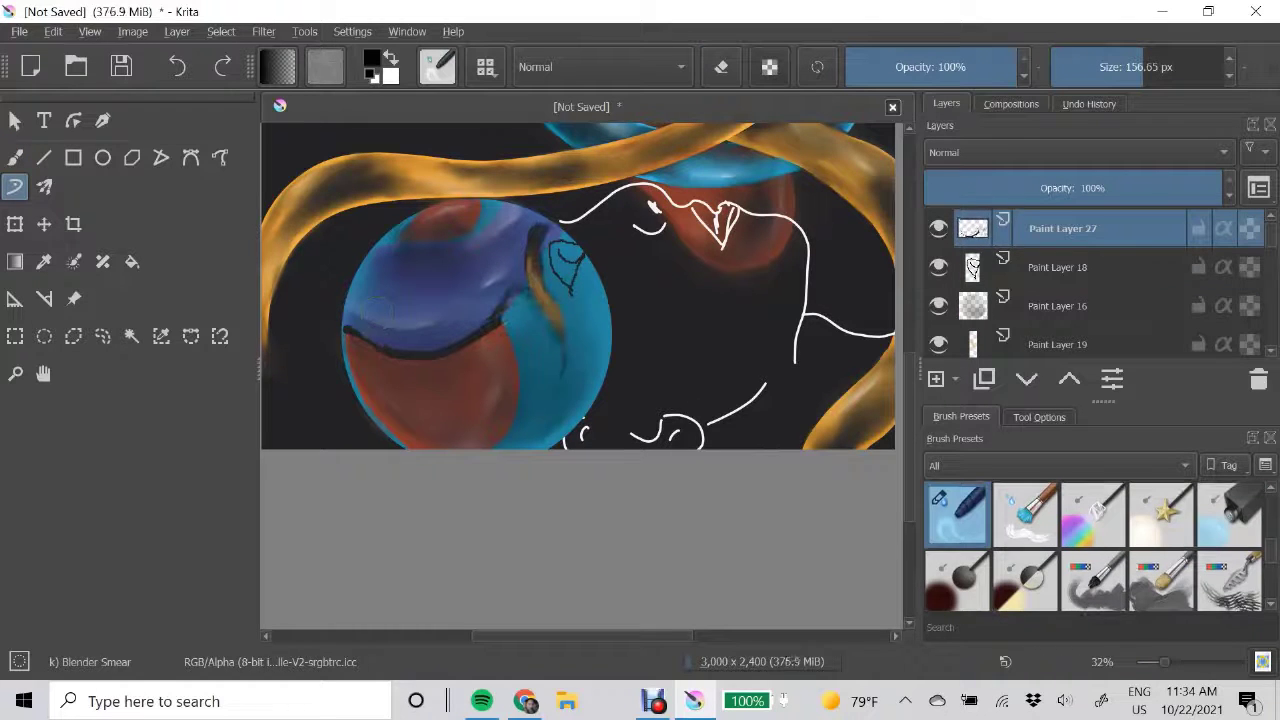
pyautogui.moveTo(520, 300)
pyautogui.mouseDown()
pyautogui.moveTo(550, 365)
pyautogui.moveTo(530, 385)
pyautogui.moveTo(558, 262)
pyautogui.mouseUp()
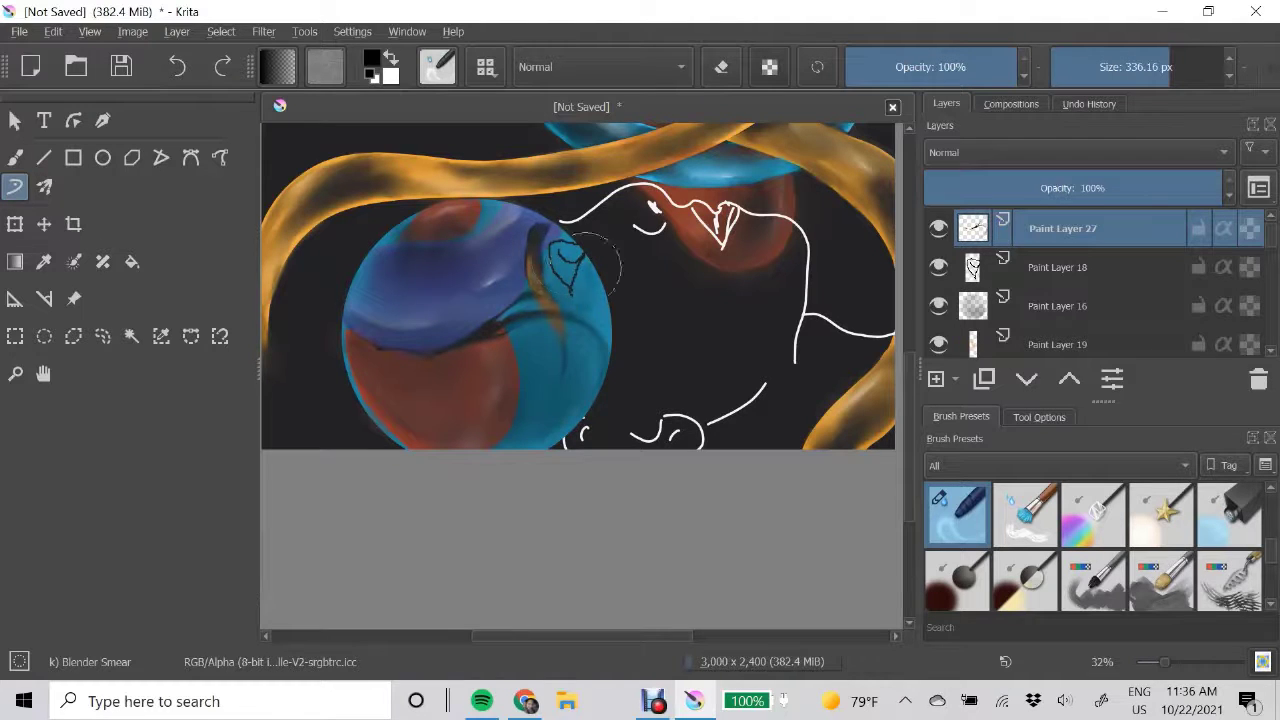
pyautogui.press('/')
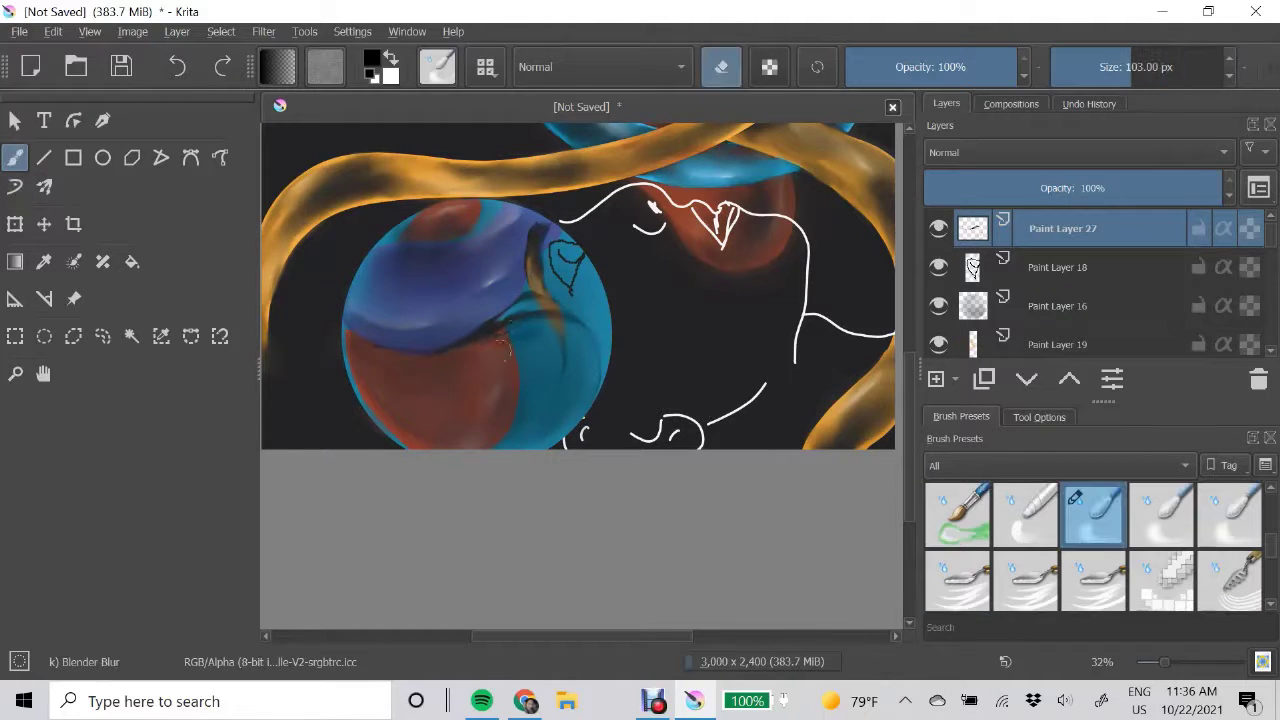
pyautogui.moveTo(505, 350); pyautogui.dragTo(614, 354)
# - Paint white highlight strokes on a new layer and blur them into the sphere's right edge
pyautogui.press('Insert')
pyautogui.press('x')
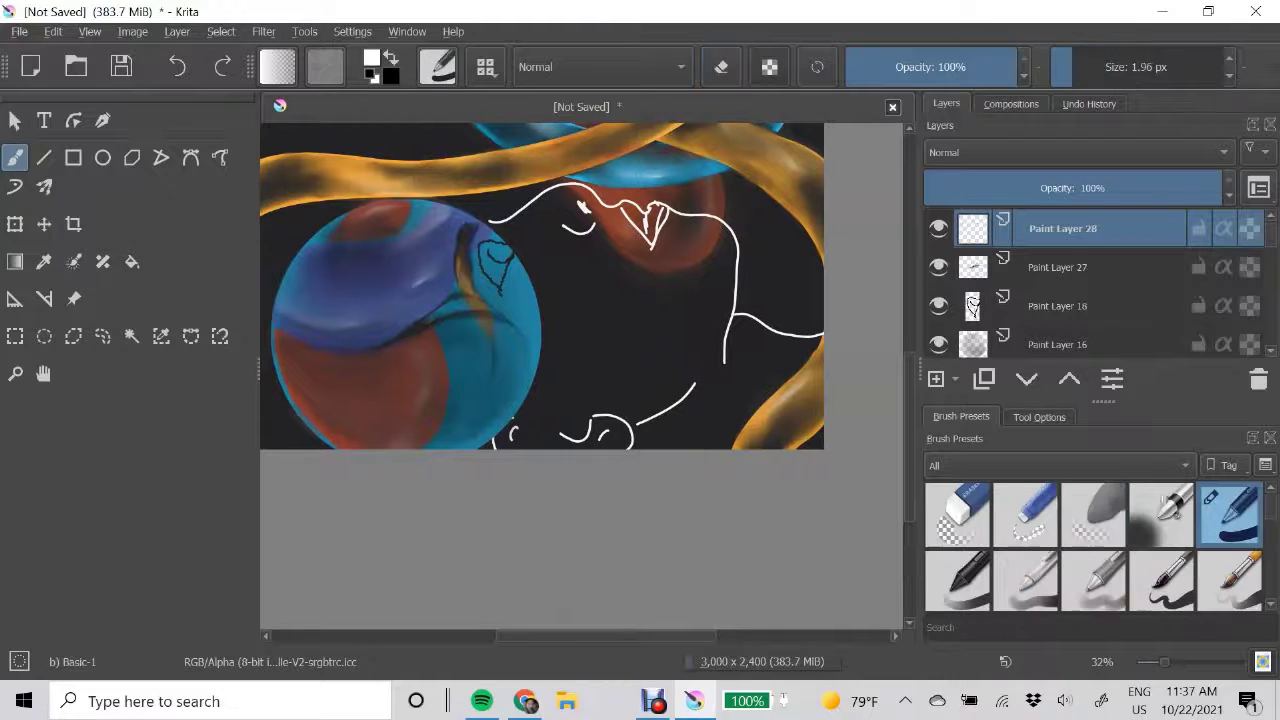
pyautogui.moveTo(300, 376); pyautogui.dragTo(354, 428)
pyautogui.moveTo(466, 340); pyautogui.dragTo(462, 362)
pyautogui.moveTo(514, 336); pyautogui.dragTo(488, 416)
pyautogui.press('e')
pyautogui.moveTo(300, 378); pyautogui.dragTo(360, 432)
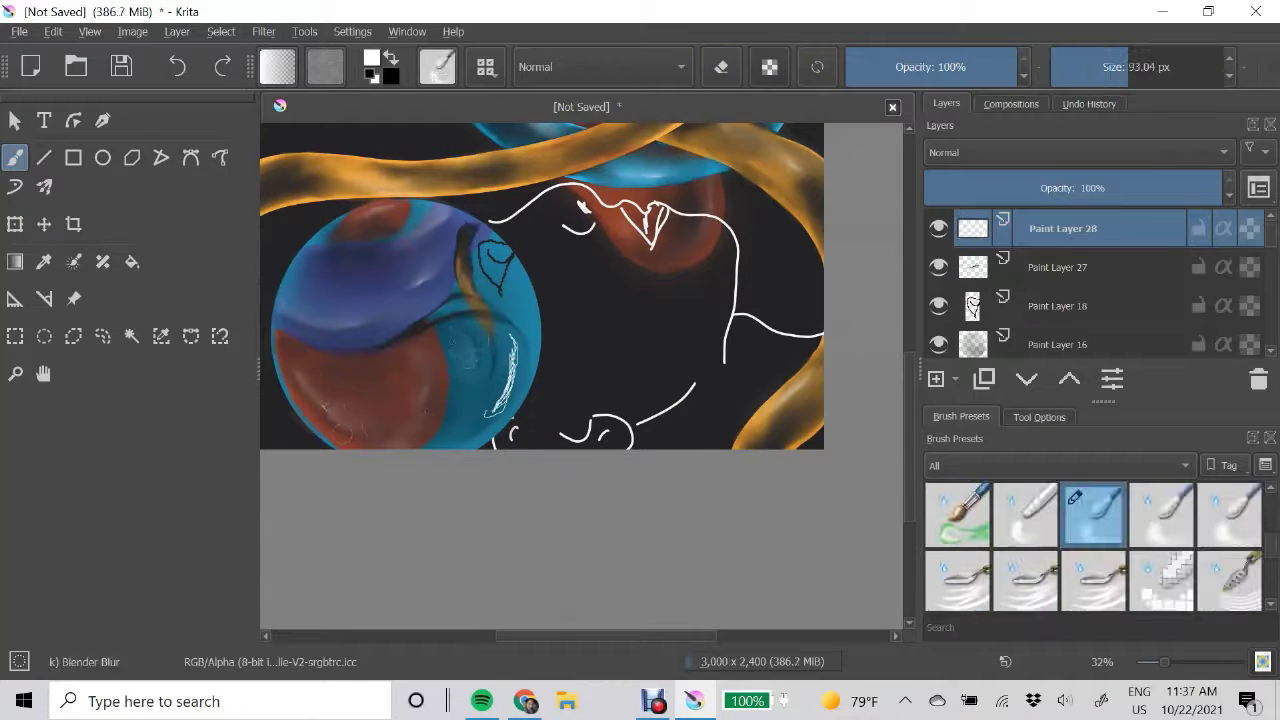
pyautogui.moveTo(512, 336); pyautogui.dragTo(490, 420)
pyautogui.scroll(2, 540, 330)
# - On Paint Layer 18, blend a dark red into the sphere's upper right
pyautogui.click(968, 306)
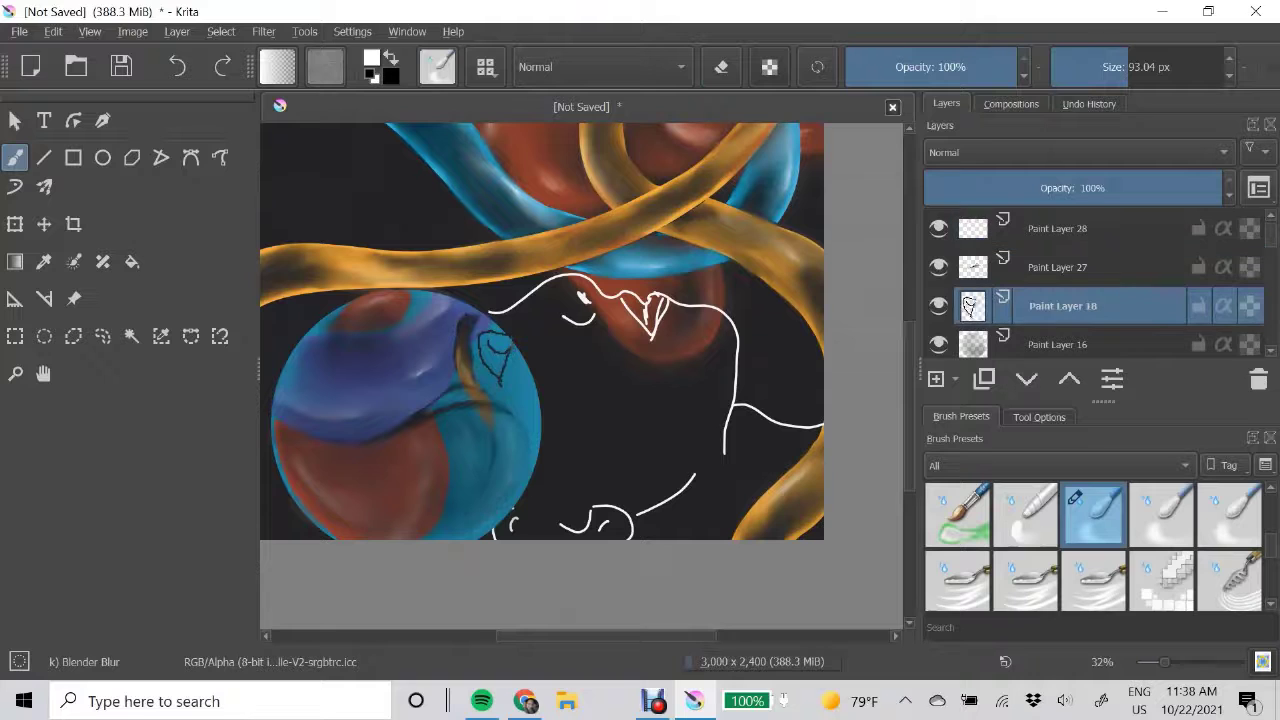
pyautogui.click(15, 186)
pyautogui.click(372, 60)
pyautogui.click(800, 660)
pyautogui.click(1230, 515)
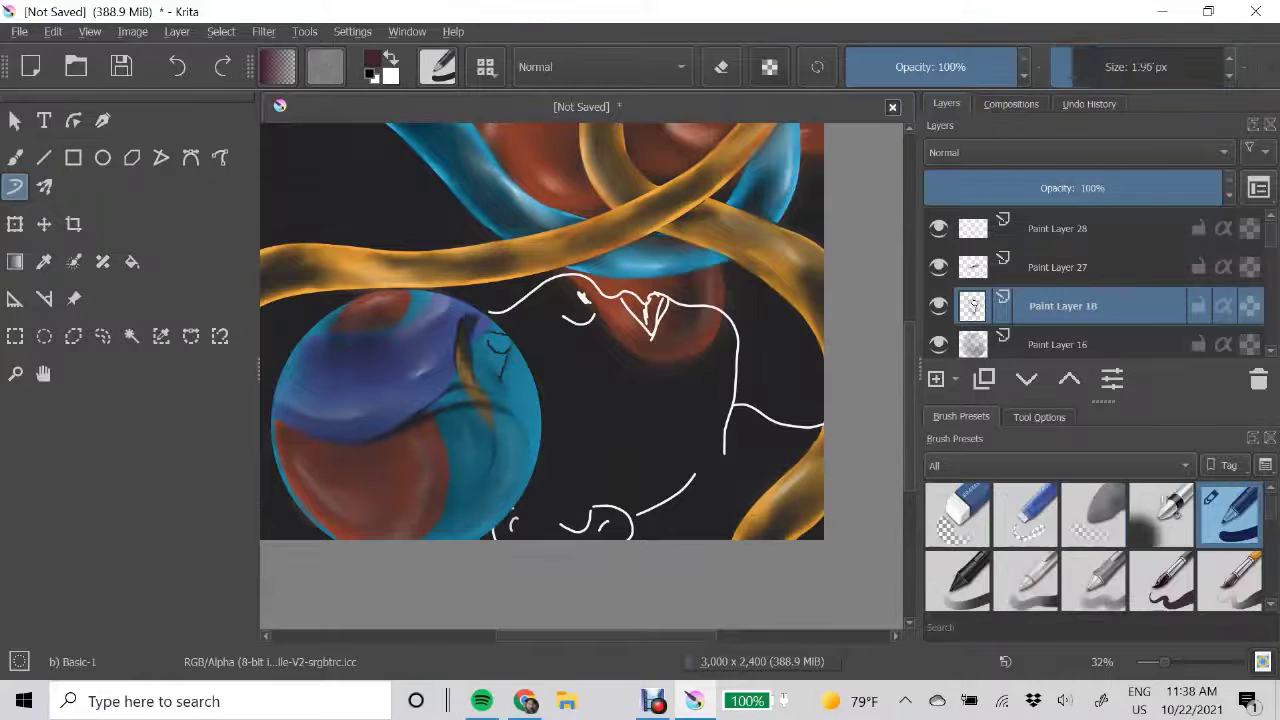
pyautogui.scroll(-5, 1094, 545)
pyautogui.click(1094, 515)
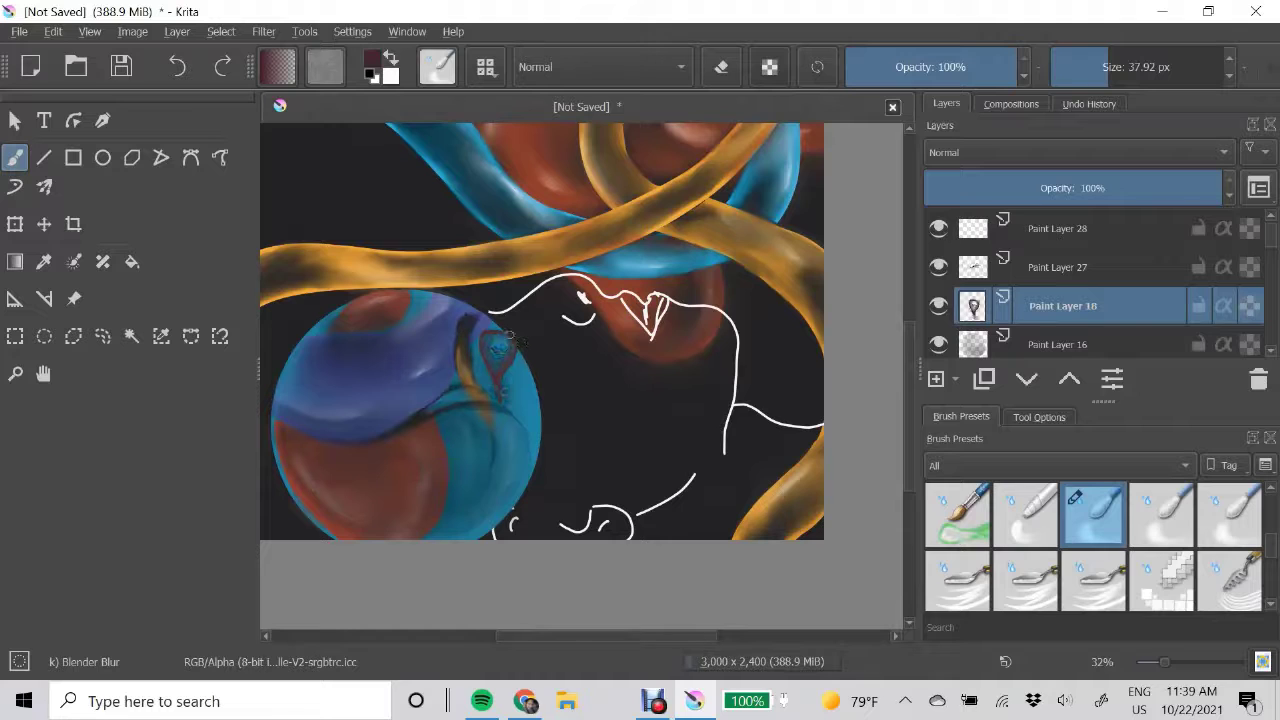
pyautogui.moveTo(497, 345); pyautogui.dragTo(489, 353)
# - On a new layer with black and white colours, erase the black blob into a glossy spot
pyautogui.press('Insert')
pyautogui.press('d')
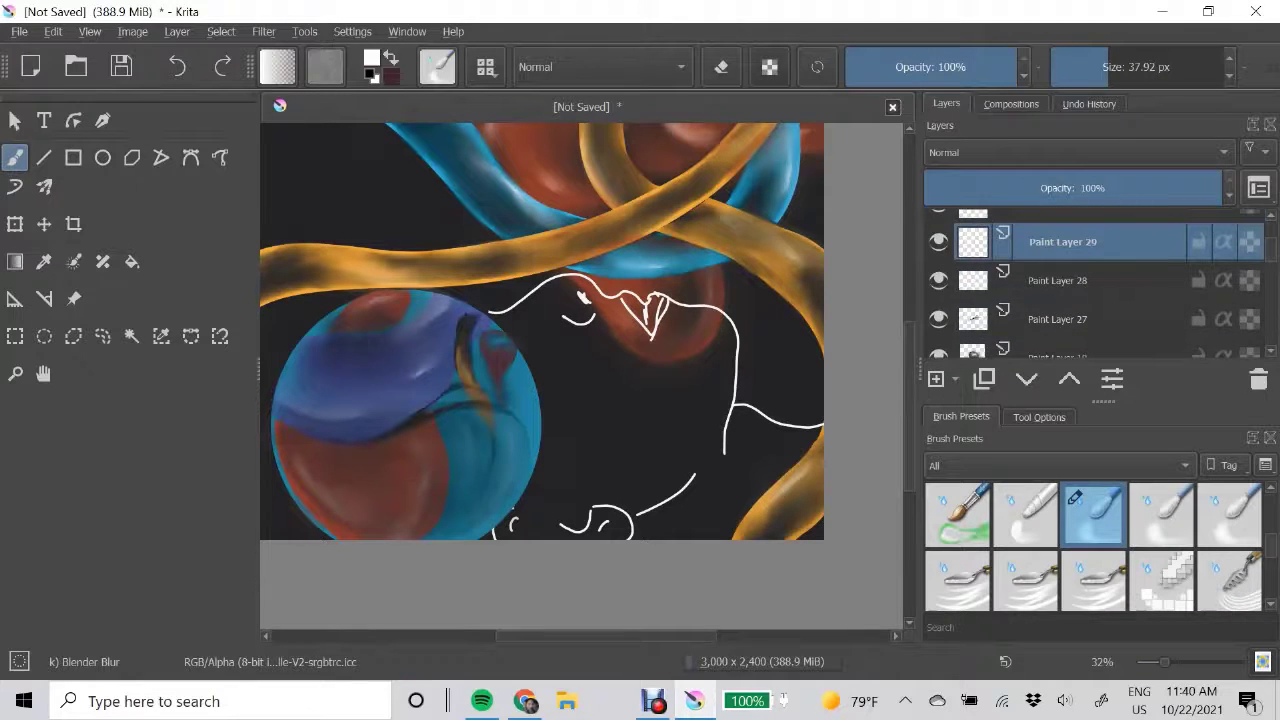
pyautogui.press('/')
pyautogui.press('e')
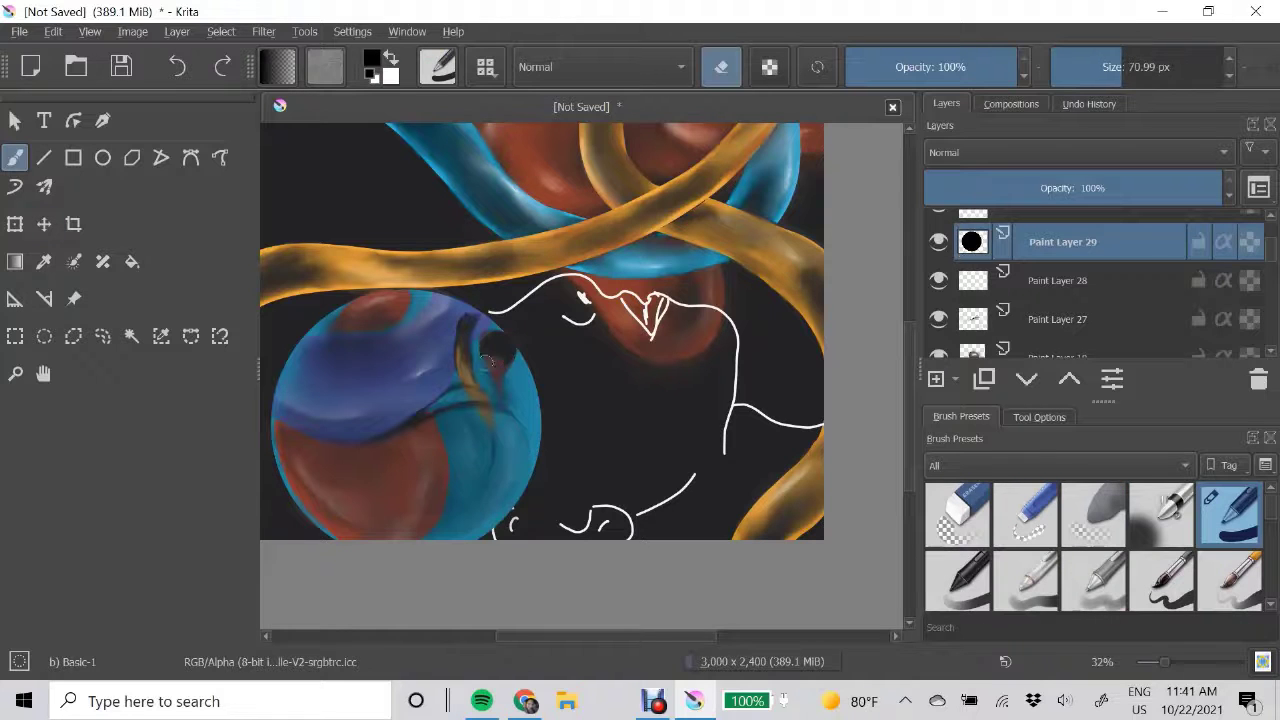
pyautogui.moveTo(518, 335); pyautogui.dragTo(497, 345)
pyautogui.press('/')
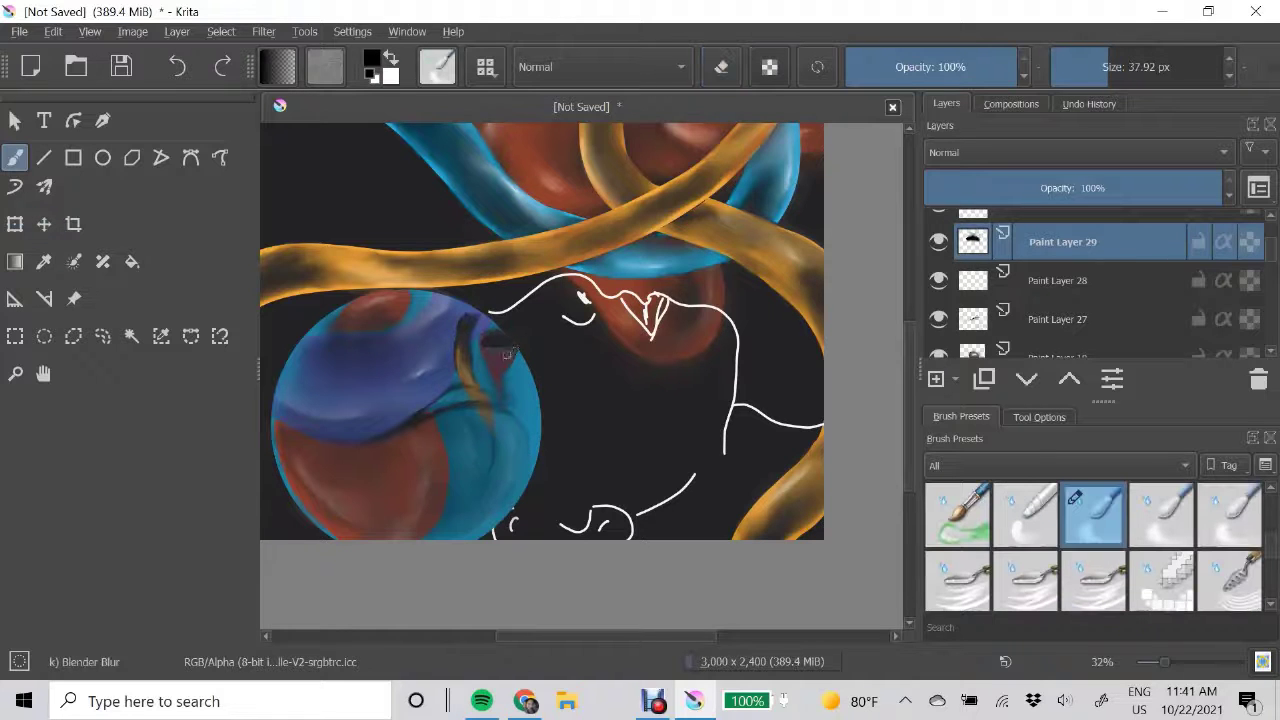
# - Dab a small white highlight on the dark spot from another new layer
pyautogui.press('Insert')
pyautogui.press('x')
pyautogui.press('/')
pyautogui.click(497, 337)
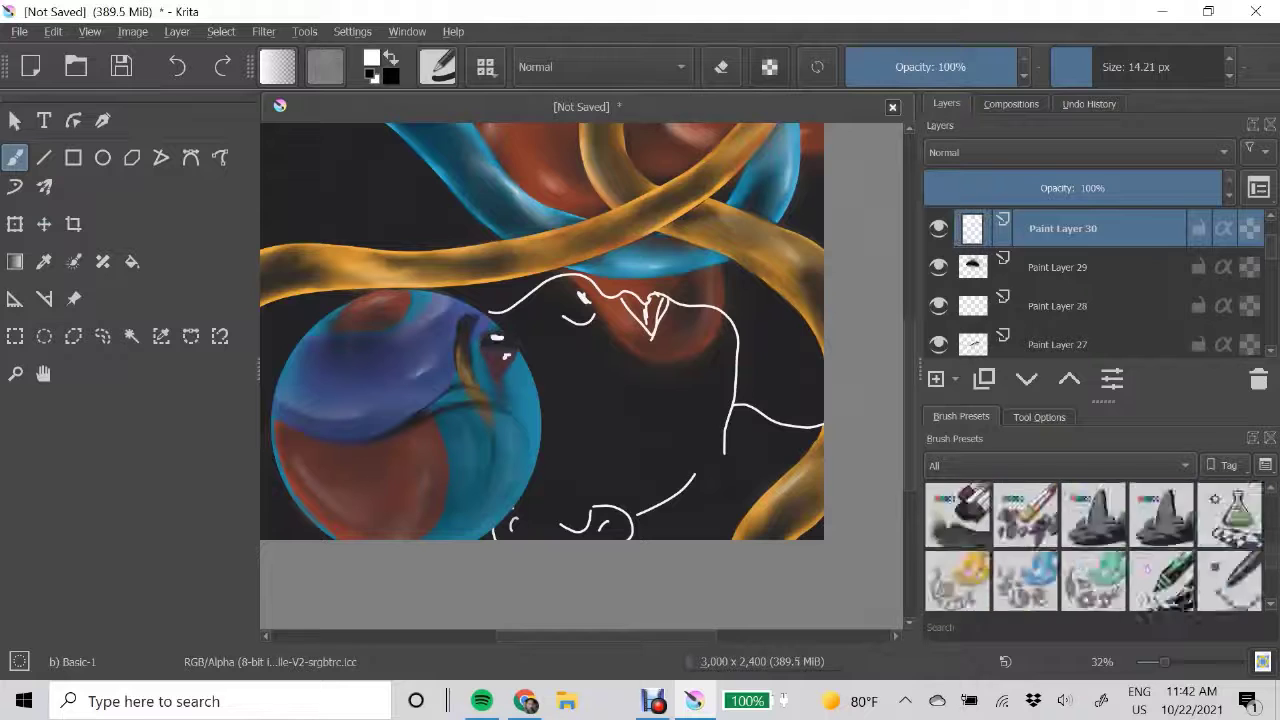
pyautogui.press('/')
pyautogui.scroll(1, 560, 380)
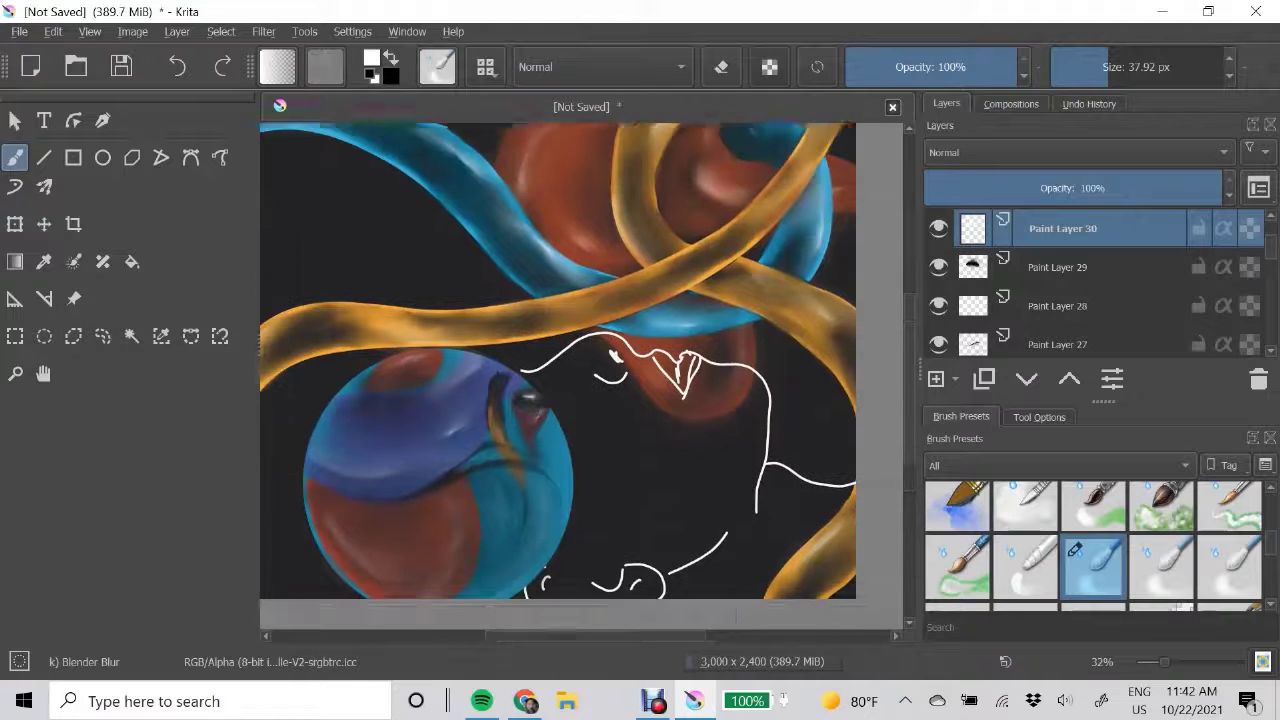
pyautogui.scroll(1, 560, 380)
# - On a new layer, paint white strokes around the eye and blur them into grey shading
pyautogui.press('Insert')
pyautogui.press('/')
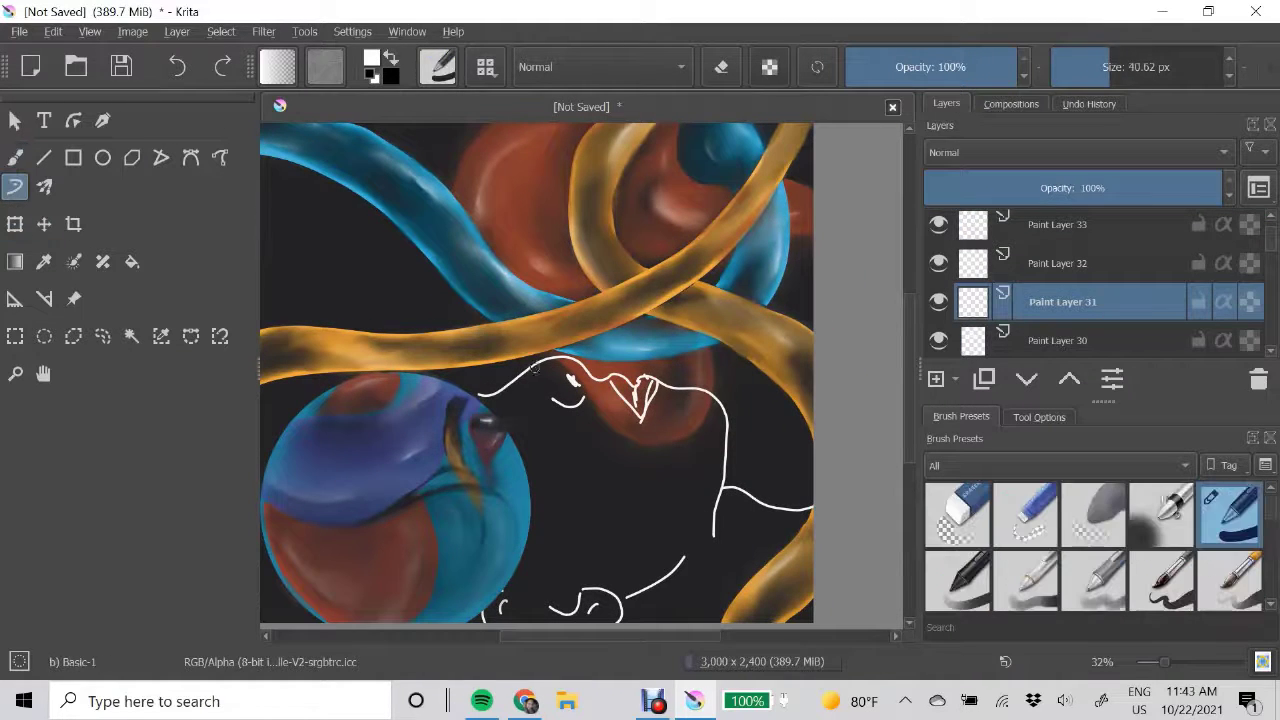
pyautogui.moveTo(572, 380)
pyautogui.mouseDown()
pyautogui.moveTo(500, 405)
pyautogui.moveTo(600, 425)
pyautogui.mouseUp()
pyautogui.press('/')
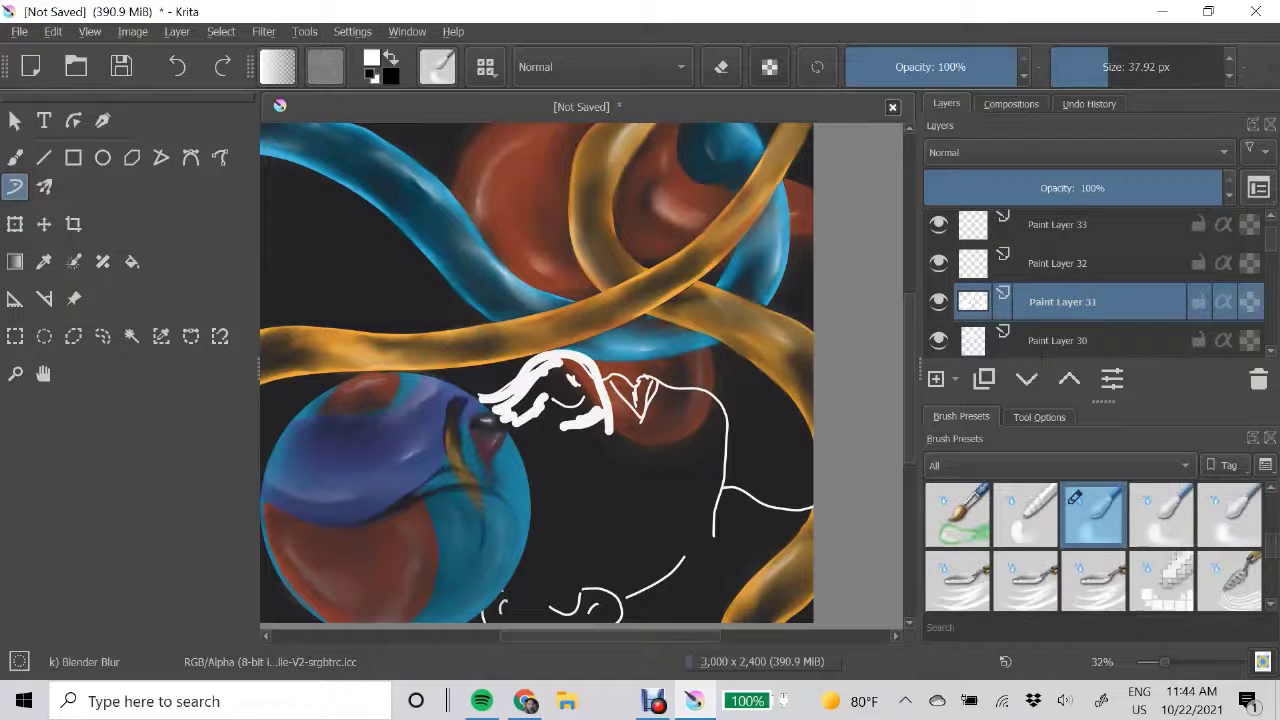
pyautogui.press('b')
pyautogui.moveTo(520, 395); pyautogui.dragTo(480, 392)
pyautogui.moveTo(560, 380)
pyautogui.mouseDown()
pyautogui.moveTo(510, 418)
pyautogui.moveTo(600, 400)
pyautogui.moveTo(540, 370)
pyautogui.moveTo(525, 470)
pyautogui.moveTo(575, 450)
pyautogui.mouseUp()
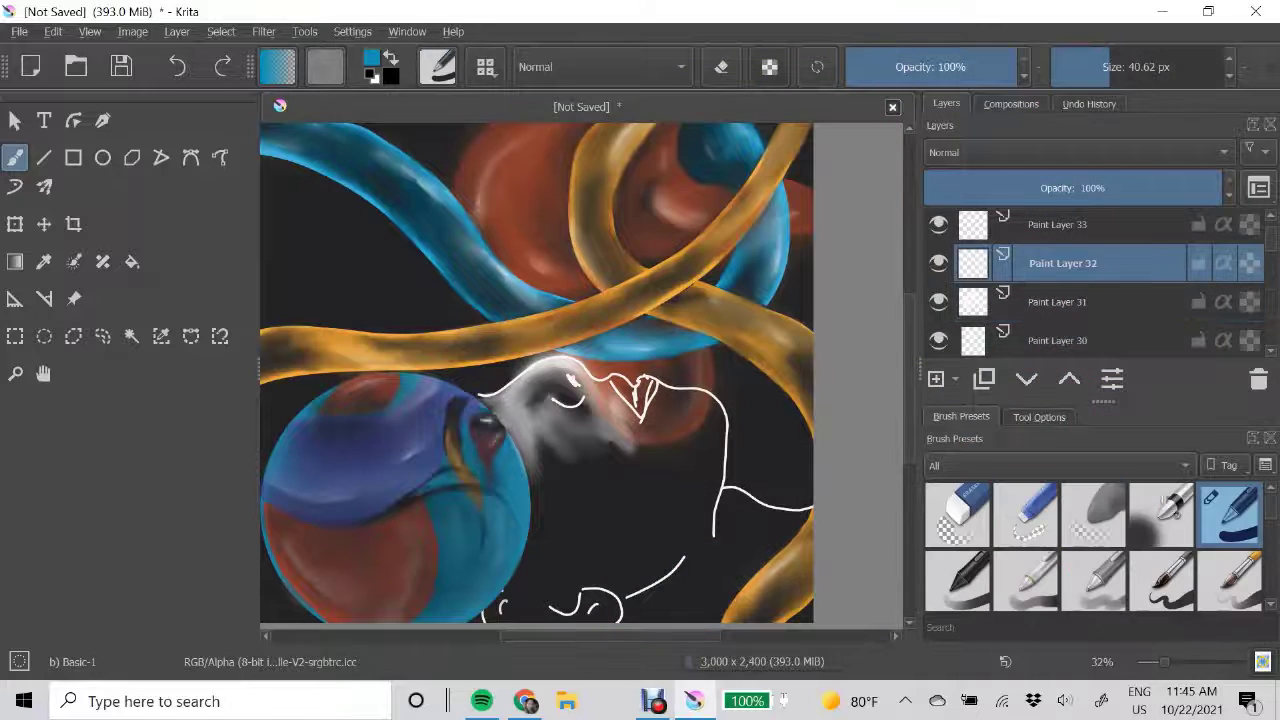
# - Draw the blue face outline with Basic-1, scribble-fill it blue, and smooth it with Blender Blur
pyautogui.moveTo(534, 506); pyautogui.dragTo(724, 466)
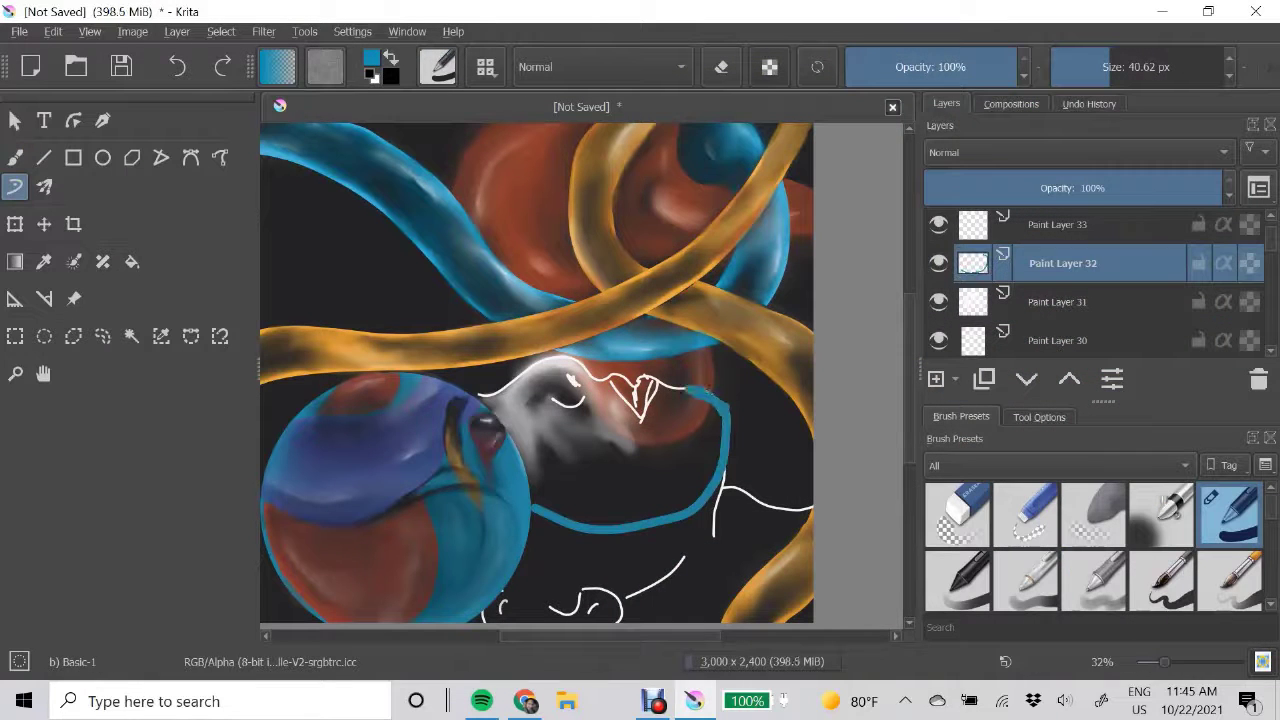
pyautogui.moveTo(690, 392); pyautogui.dragTo(553, 360)
pyautogui.press('b')
pyautogui.moveTo(530, 410); pyautogui.dragTo(560, 510)
pyautogui.moveTo(570, 430); pyautogui.dragTo(685, 520)
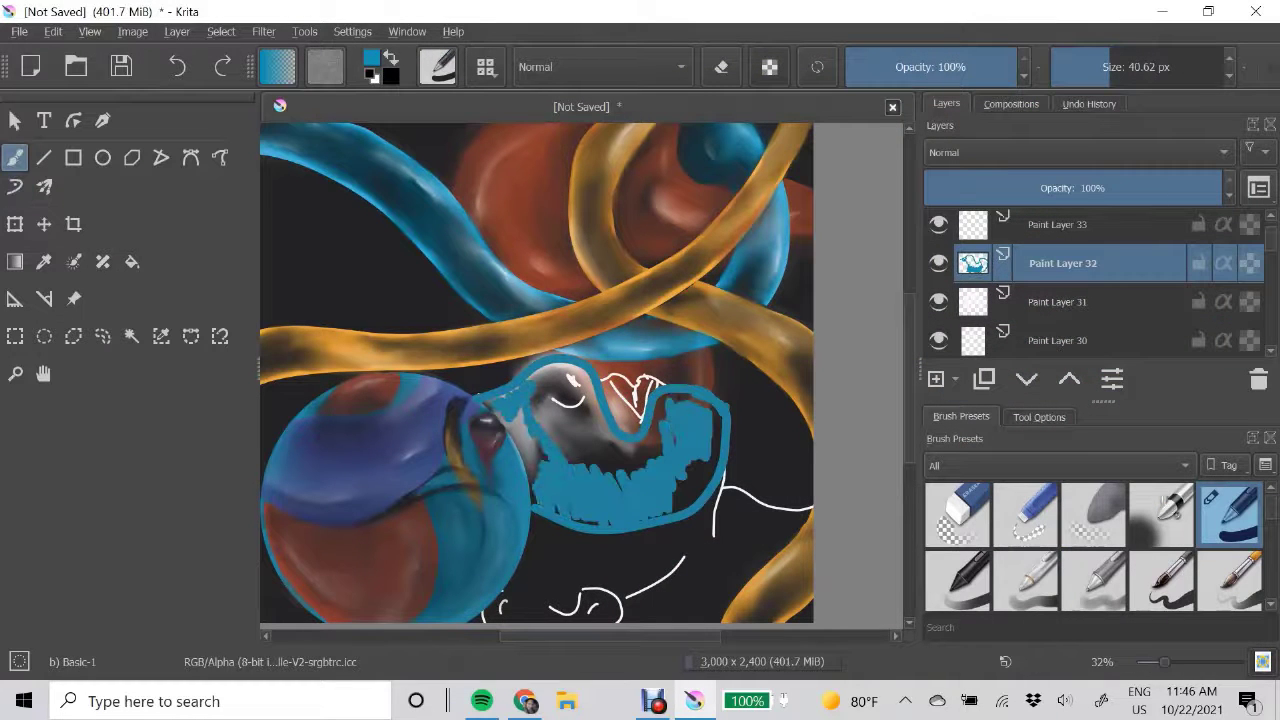
pyautogui.moveTo(665, 400); pyautogui.dragTo(720, 500)
pyautogui.moveTo(575, 435); pyautogui.dragTo(595, 465)
pyautogui.moveTo(560, 380); pyautogui.dragTo(610, 465)
pyautogui.press('/')
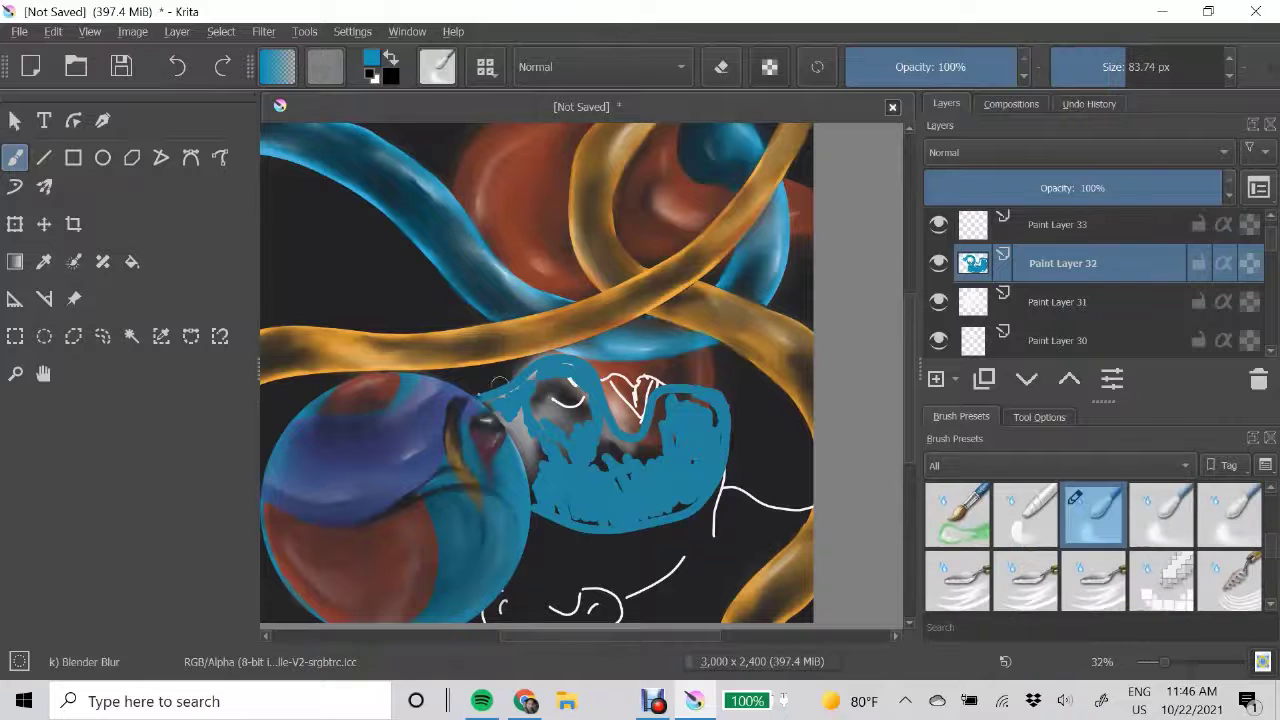
pyautogui.moveTo(540, 445); pyautogui.dragTo(625, 490)
pyautogui.moveTo(535, 500)
pyautogui.mouseDown()
pyautogui.moveTo(680, 400)
pyautogui.moveTo(745, 425)
pyautogui.mouseUp()
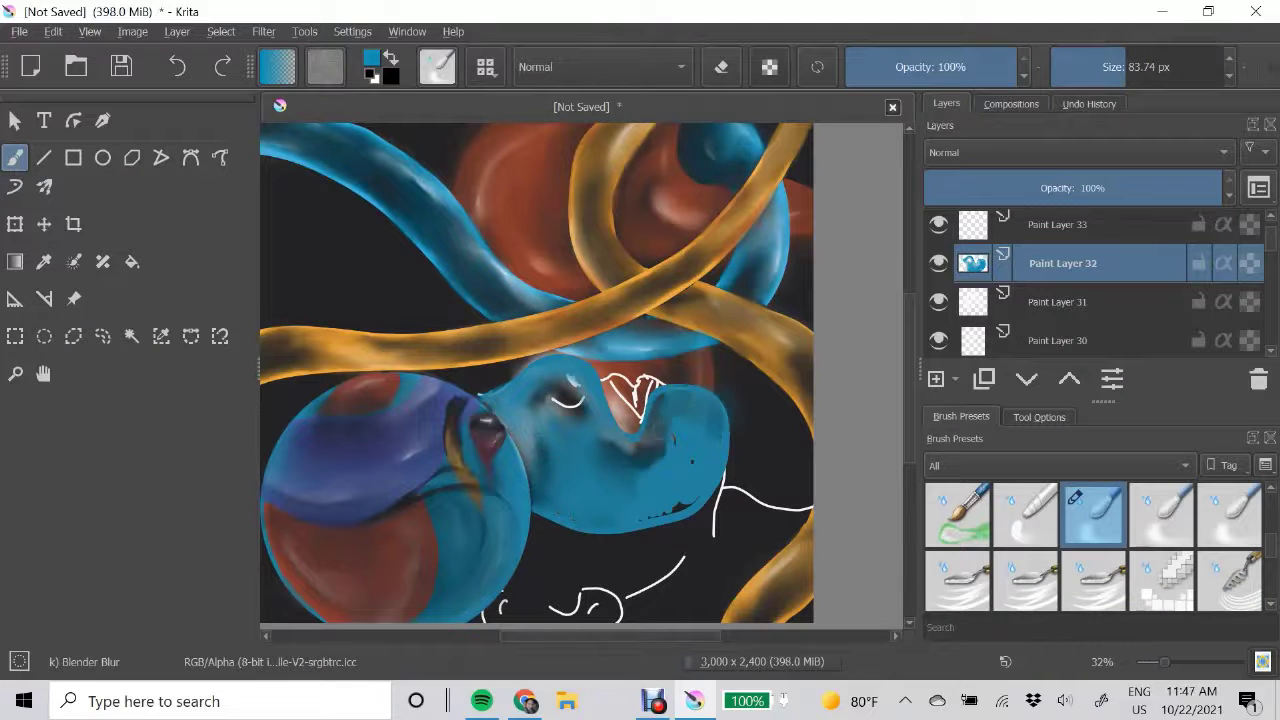
# - Erase the white sketch lines inside the face on Paint Layer 14 and soften its dark spots
pyautogui.press('pagedown')
pyautogui.press('pagedown')
pyautogui.press('pagedown')
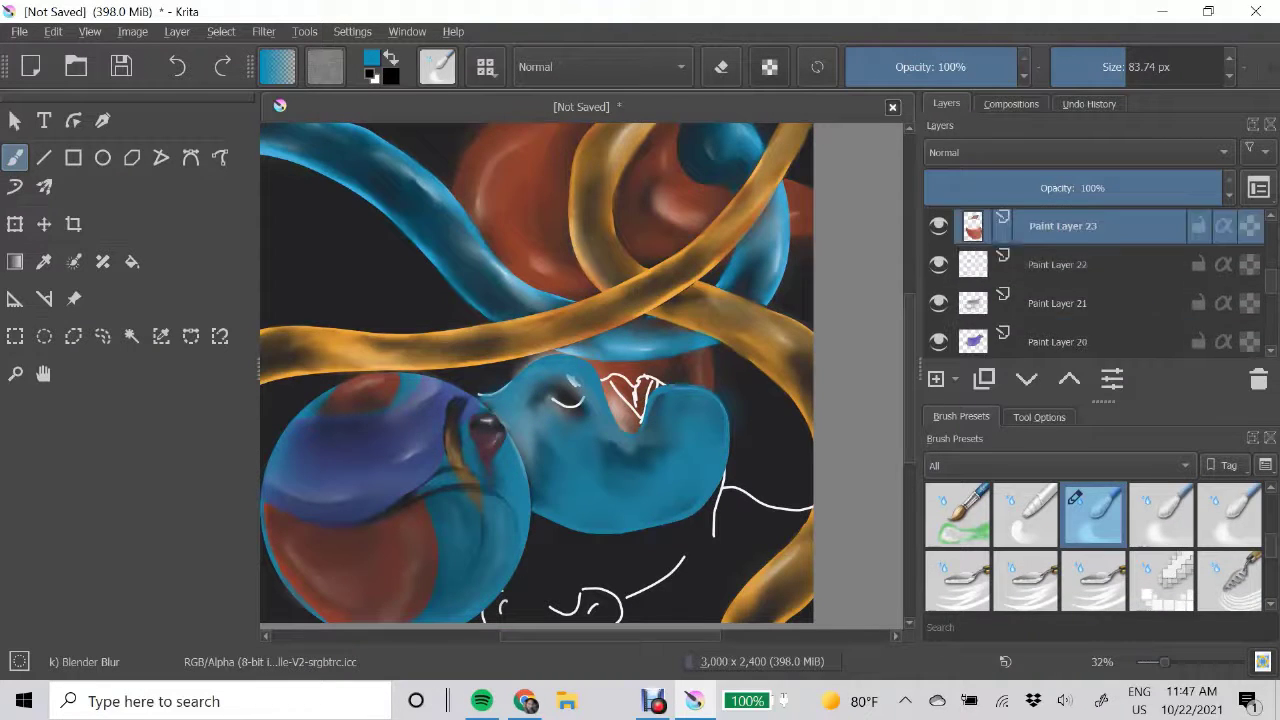
pyautogui.press('/')
pyautogui.press('e')
pyautogui.moveTo(478, 392); pyautogui.dragTo(585, 404)
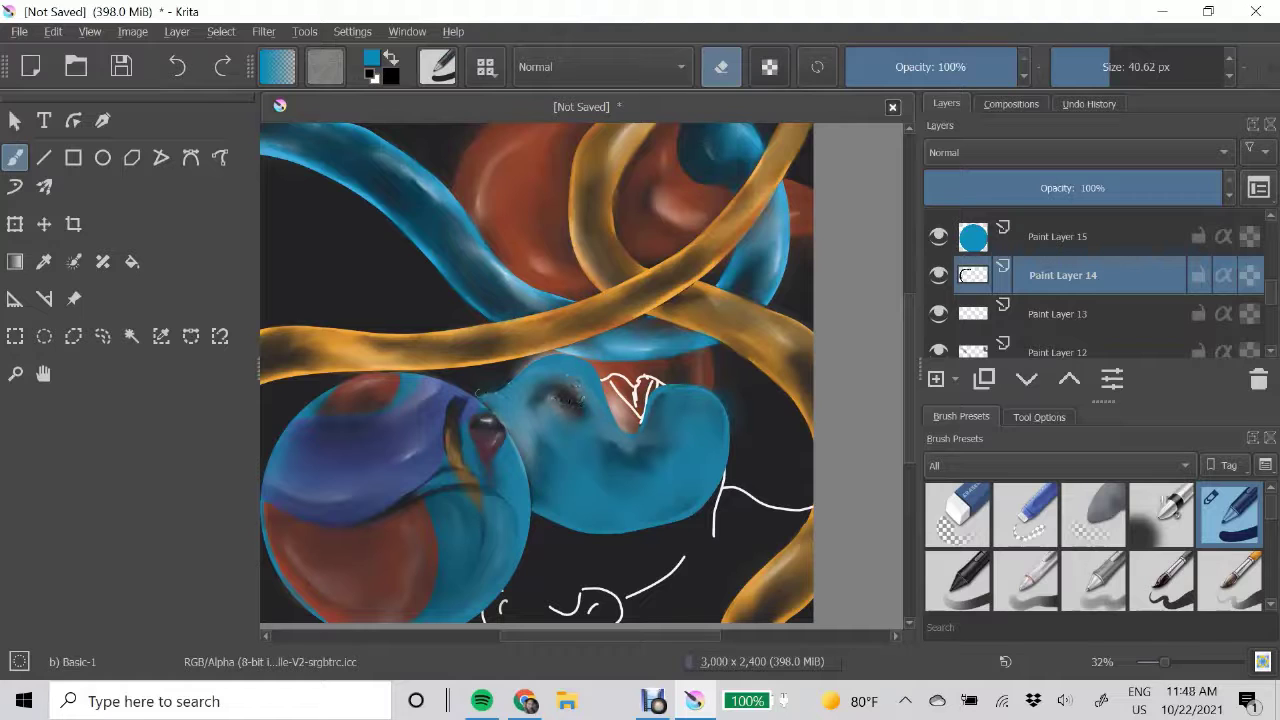
pyautogui.press('pageup')
pyautogui.press('pageup')
pyautogui.press('pageup')
pyautogui.press('/')
pyautogui.press('pagedown')
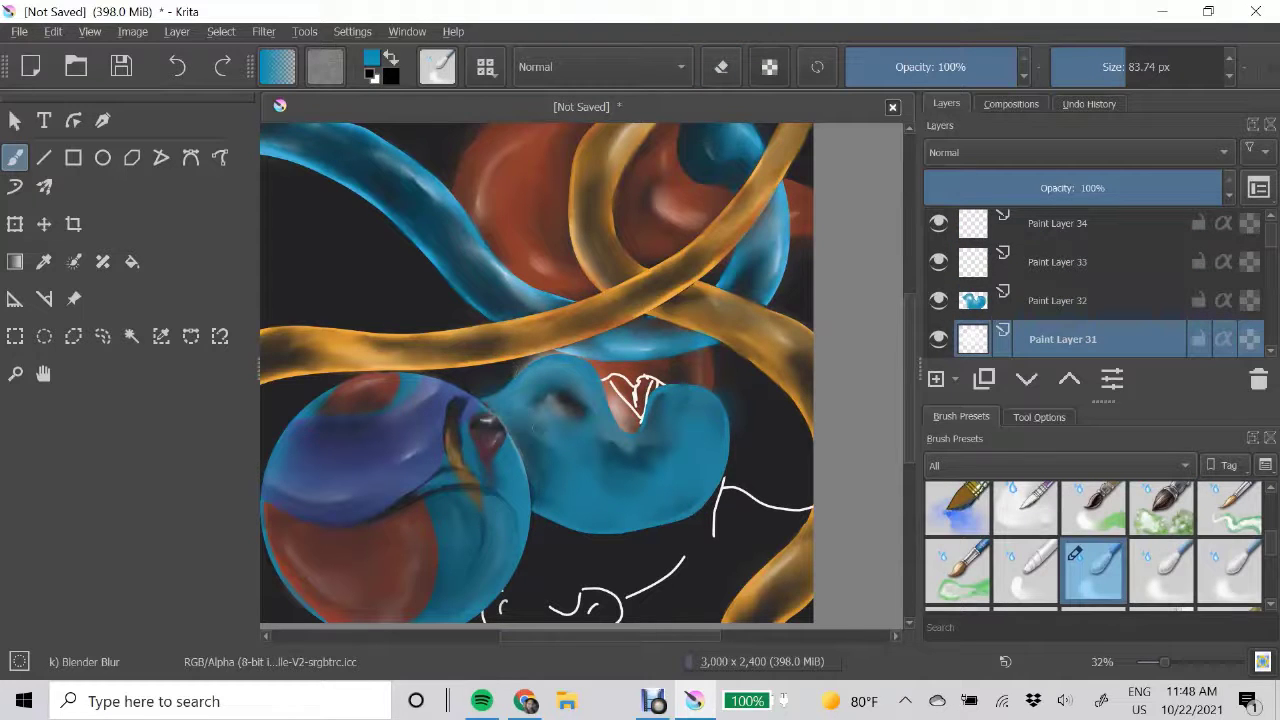
pyautogui.moveTo(555, 392); pyautogui.dragTo(620, 455)
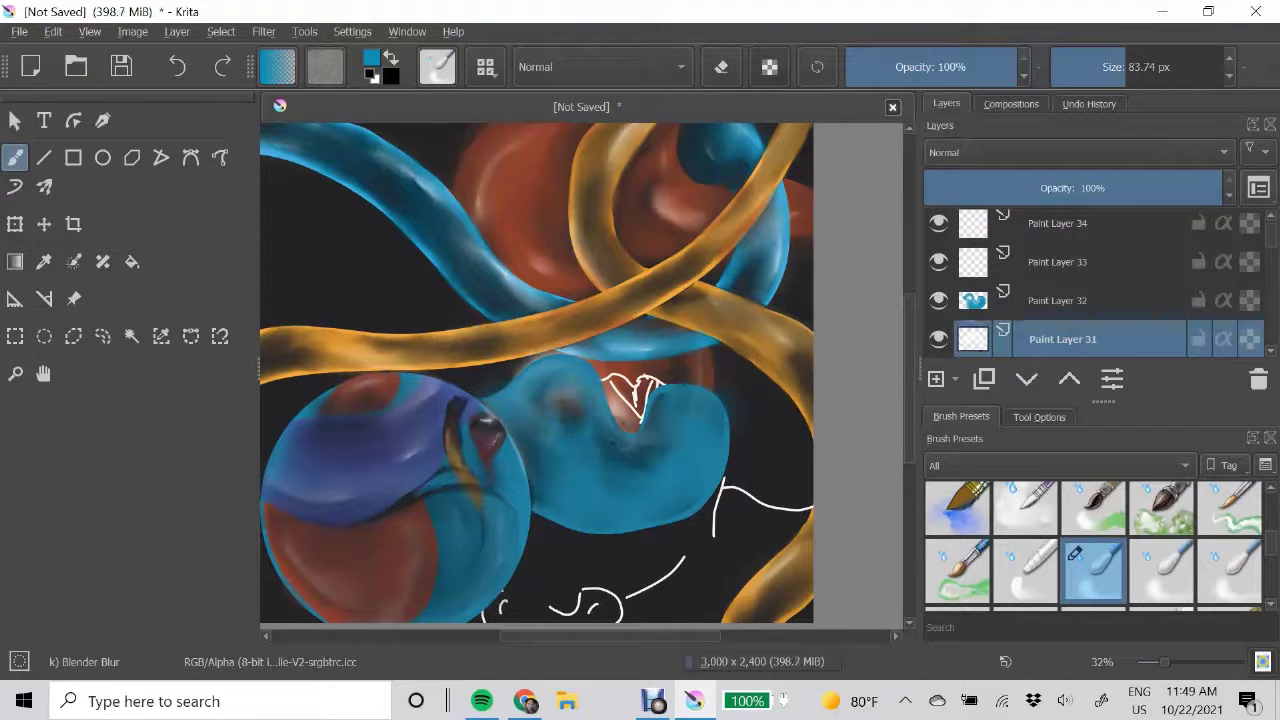
# - On Paint Layer 33, paint black nose and eye marks and smear them across the face
pyautogui.press('pageup')
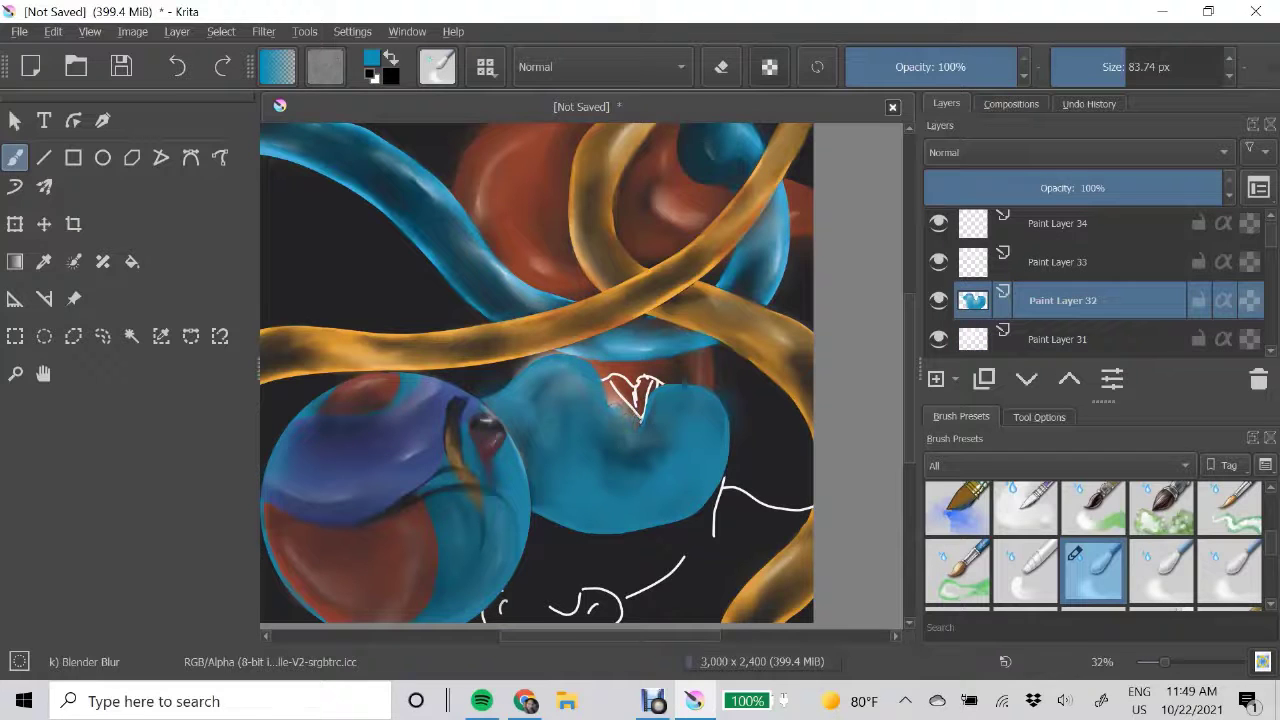
pyautogui.press('pageup')
pyautogui.press('x')
pyautogui.press('/')
pyautogui.moveTo(586, 380); pyautogui.dragTo(605, 410)
pyautogui.press('/')
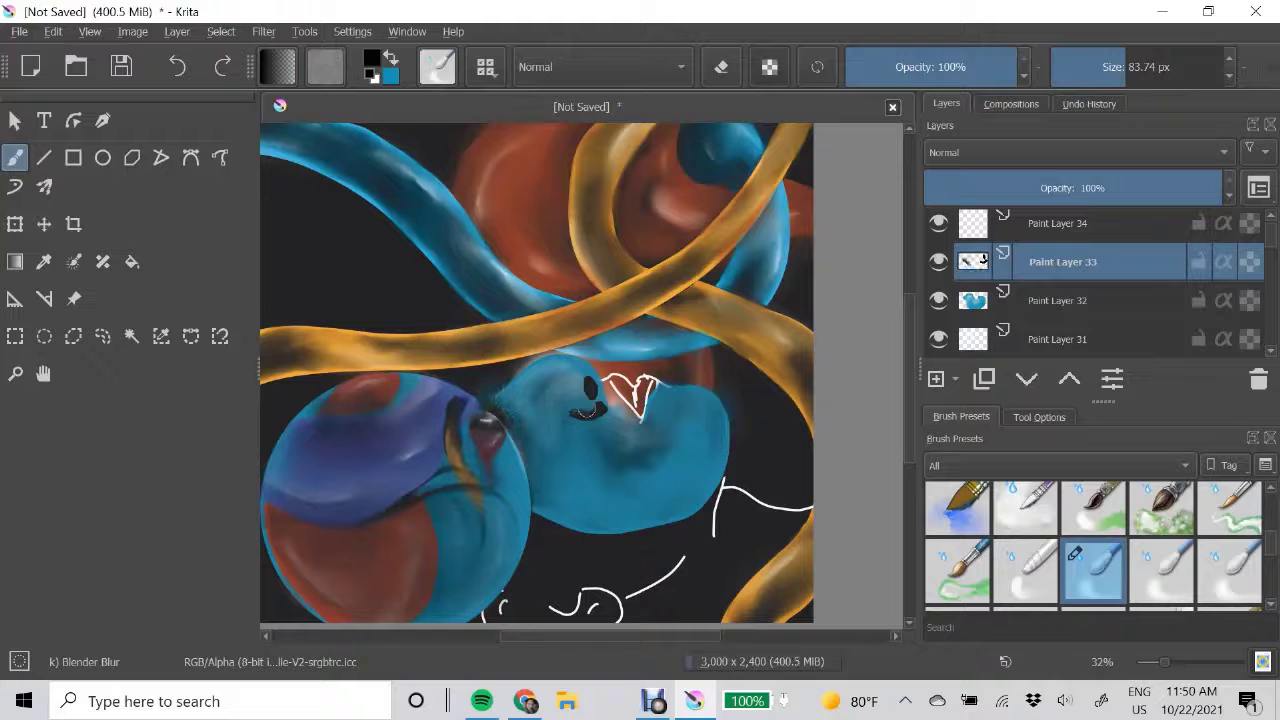
pyautogui.press('.')
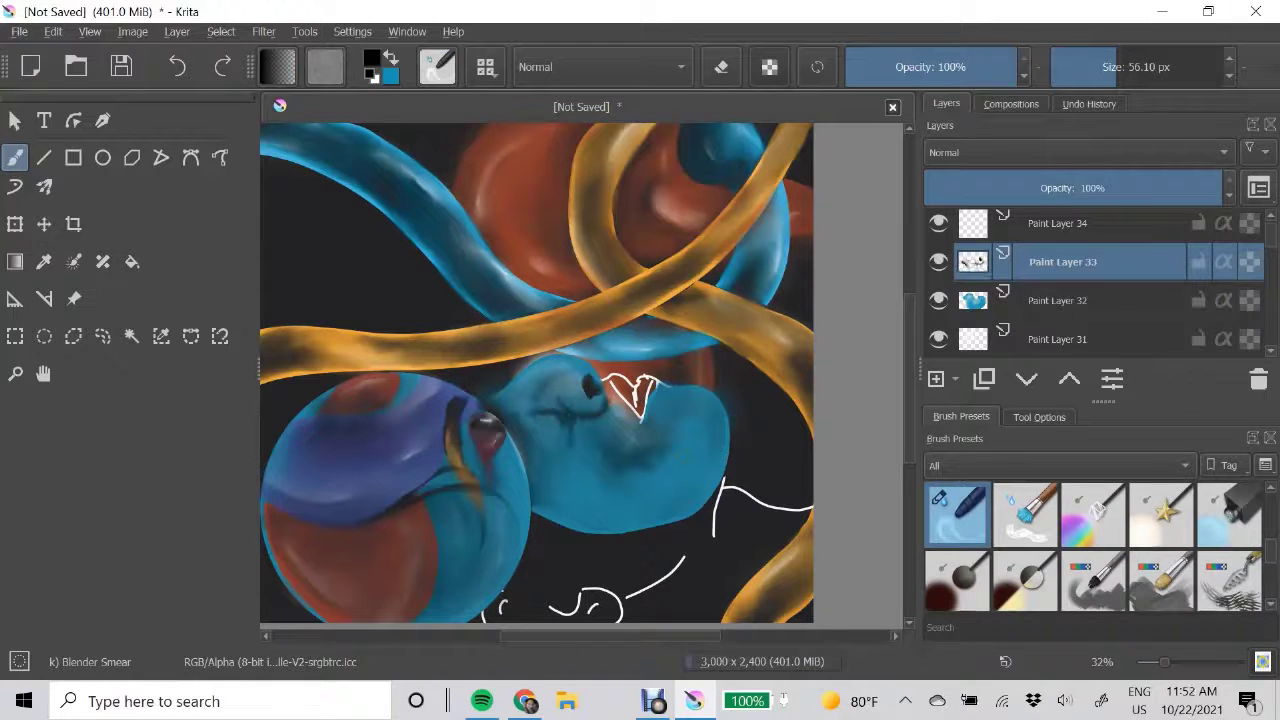
pyautogui.moveTo(568, 440); pyautogui.dragTo(535, 411)
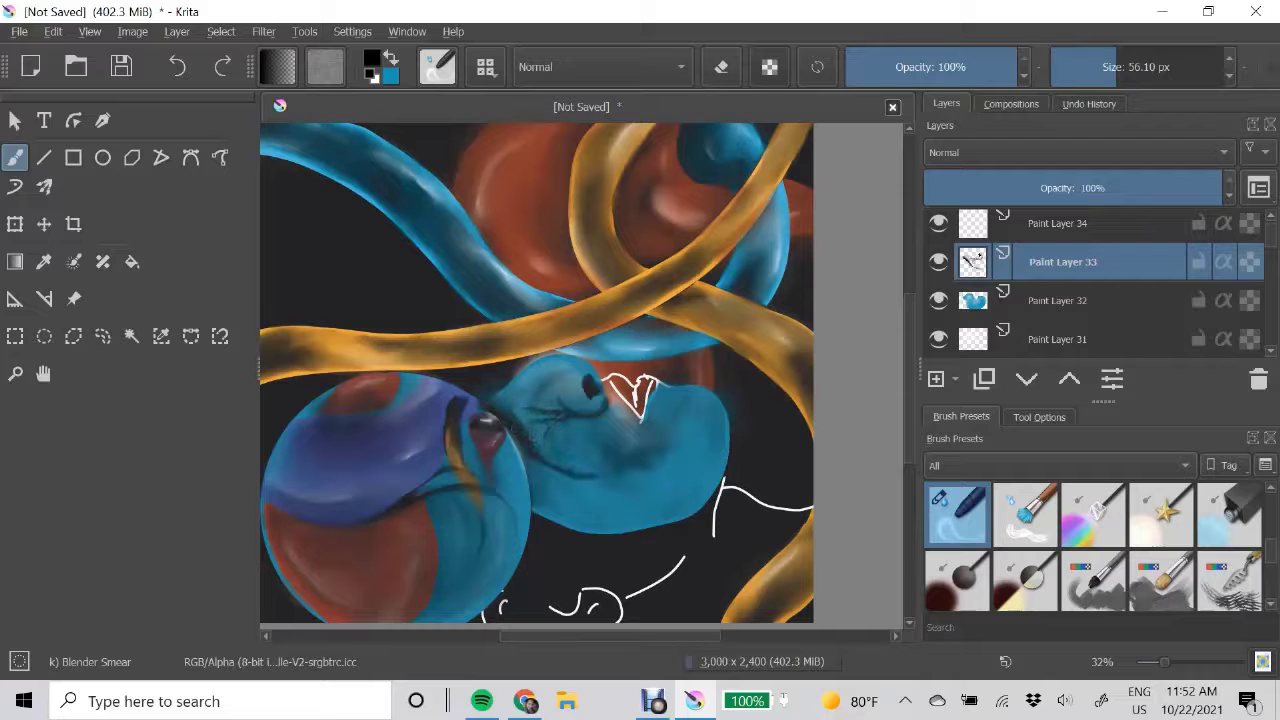
pyautogui.press('/')
# - On Paint Layer 34, fill the mouth shape with white
pyautogui.scroll(1, 536, 375)
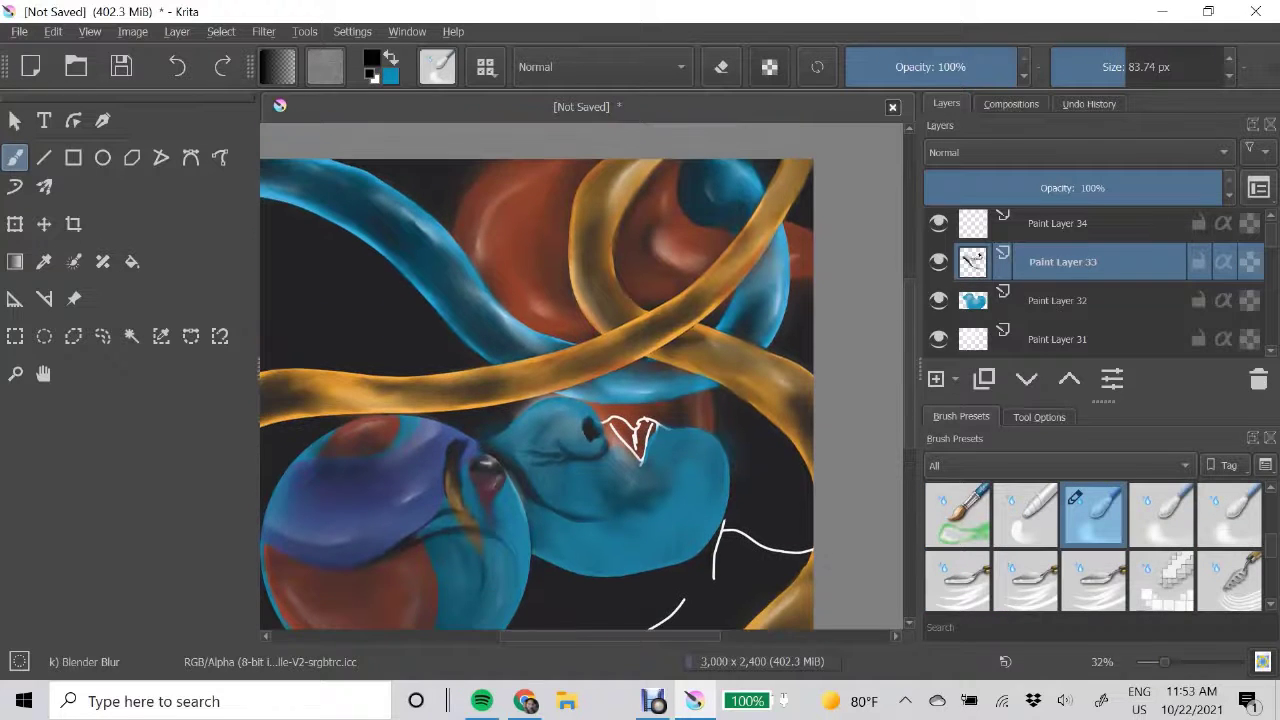
pyautogui.press('x')
pyautogui.press('pageup')
pyautogui.press('/')
pyautogui.moveTo(612, 422); pyautogui.dragTo(632, 460)
pyautogui.press('/')
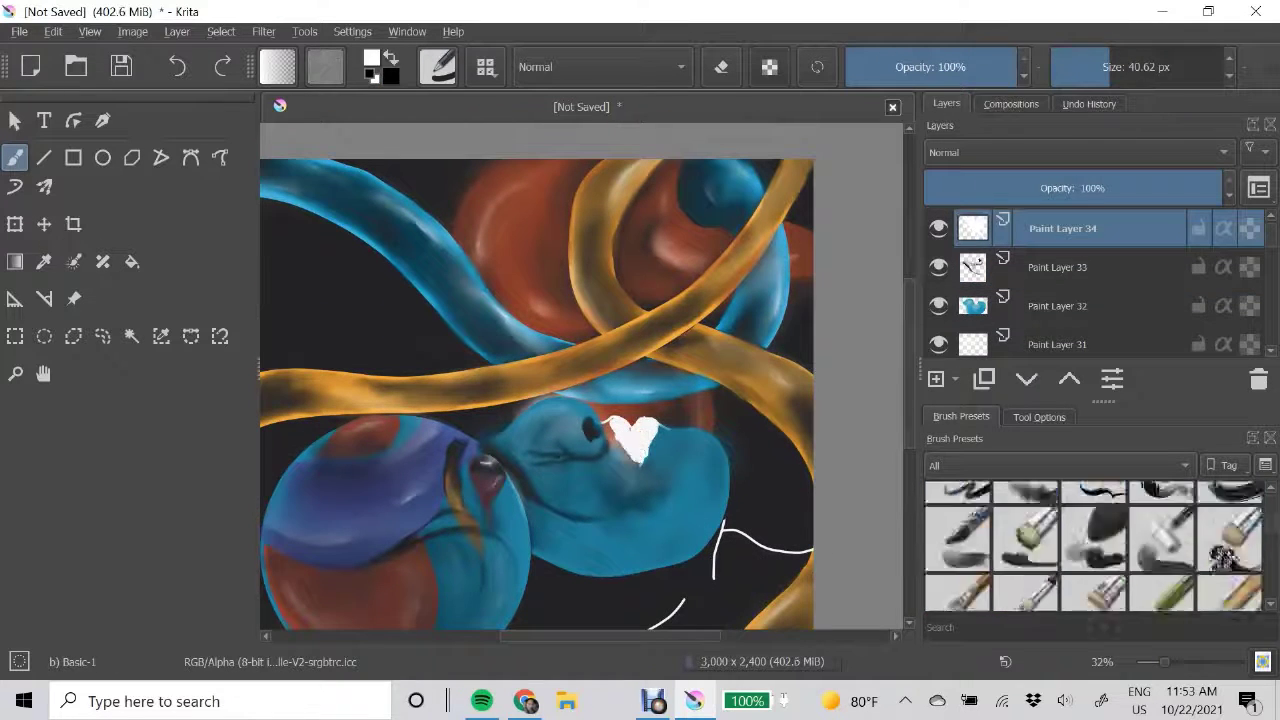
# - Smear the white mouth into teeth shapes and fit the whole painting in view
pyautogui.press('pagedown')
pyautogui.press('pagedown')
pyautogui.press('pagedown')
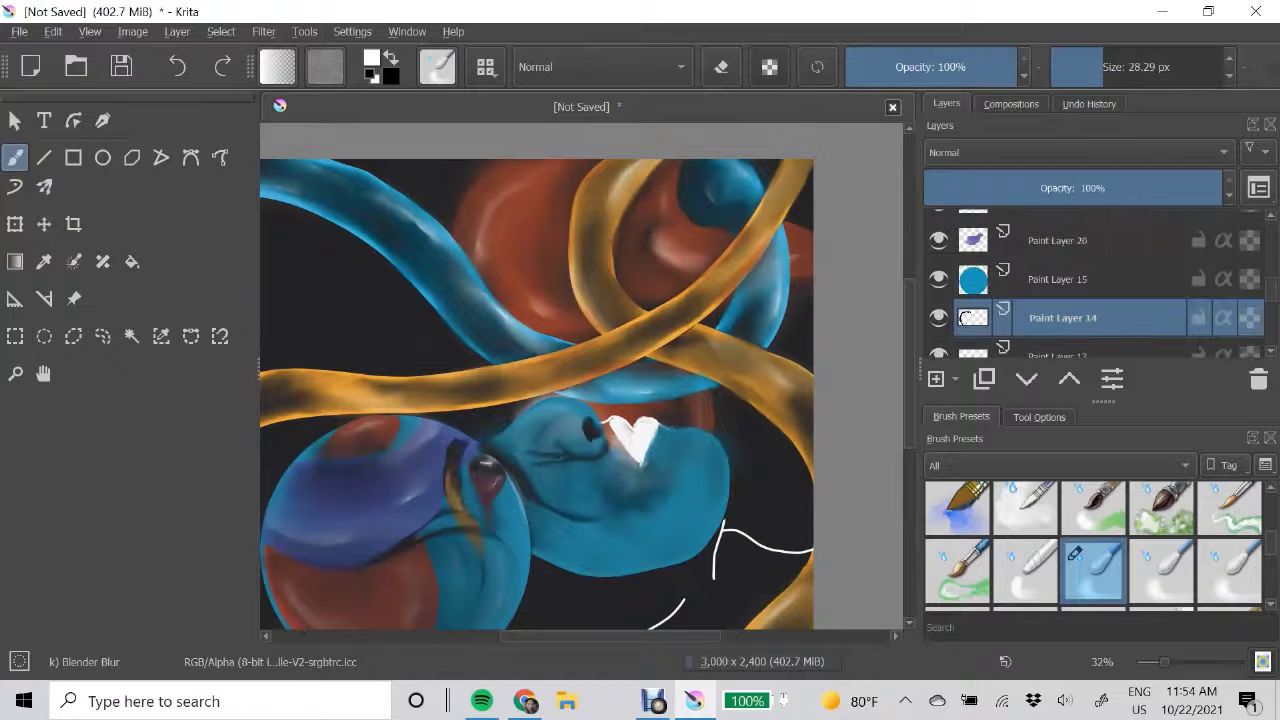
pyautogui.press('Home')
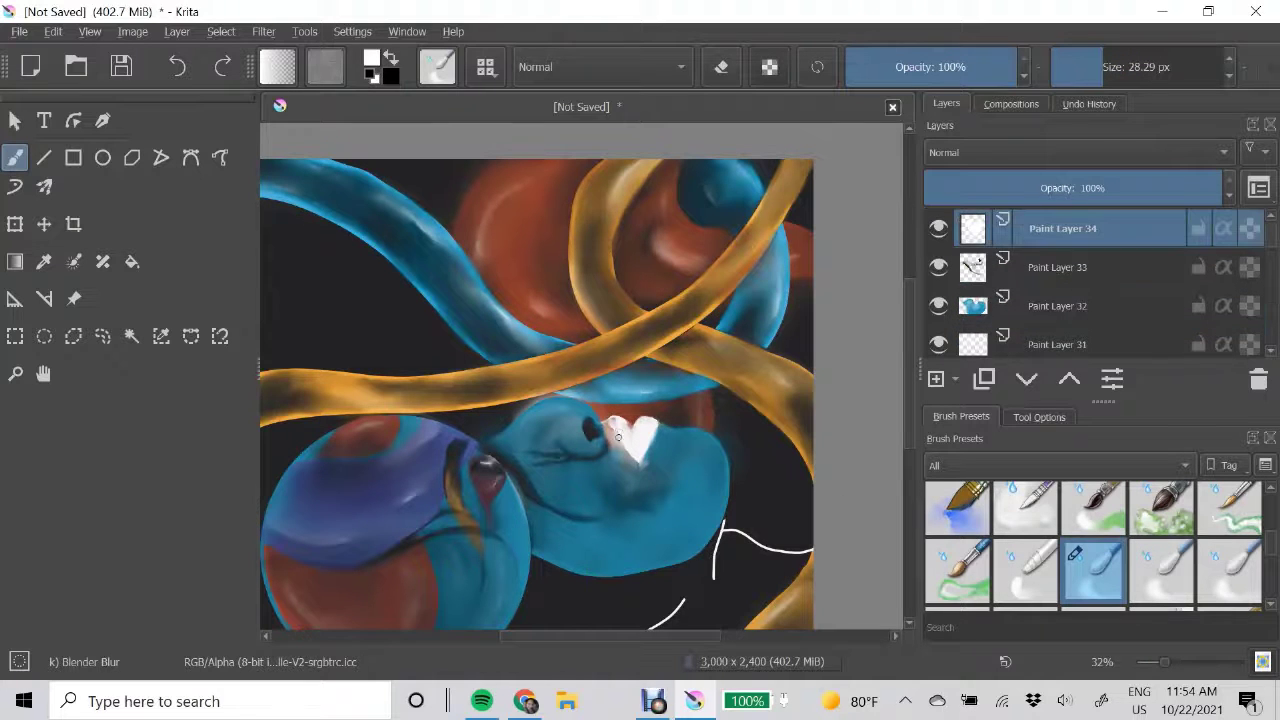
pyautogui.press('.')
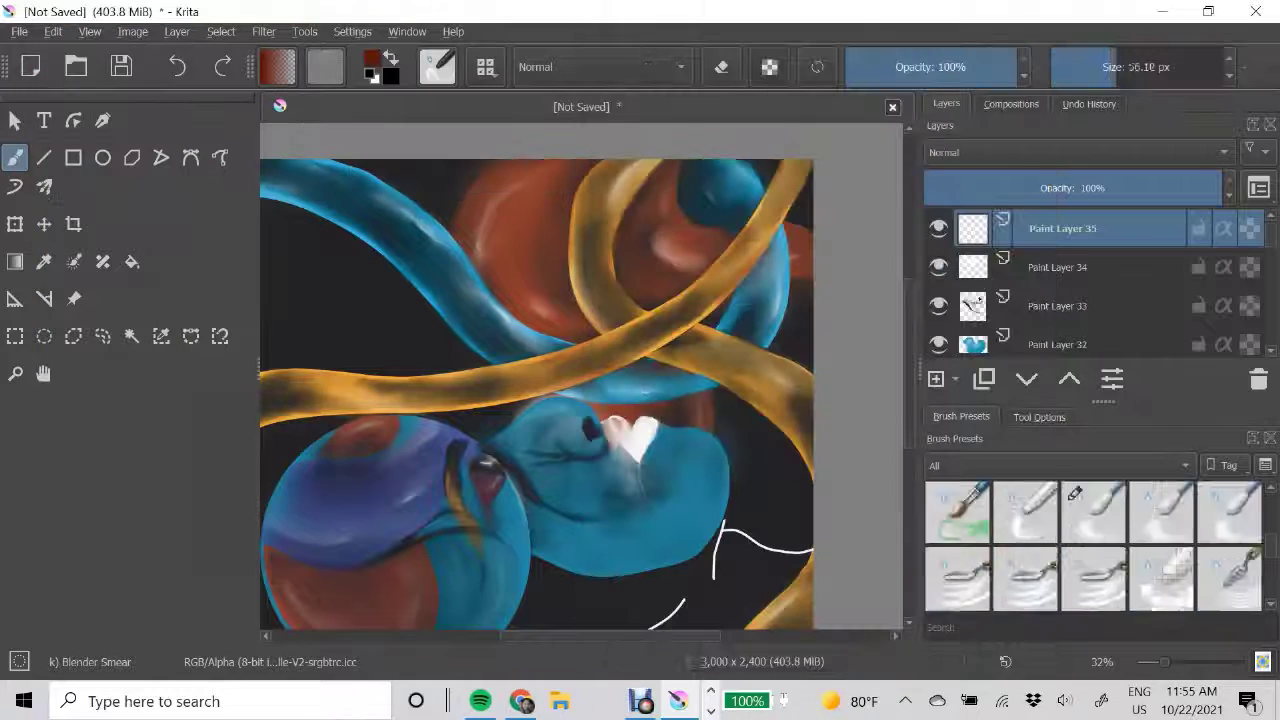
pyautogui.press('/')
pyautogui.moveTo(636, 432); pyautogui.dragTo(641, 443)
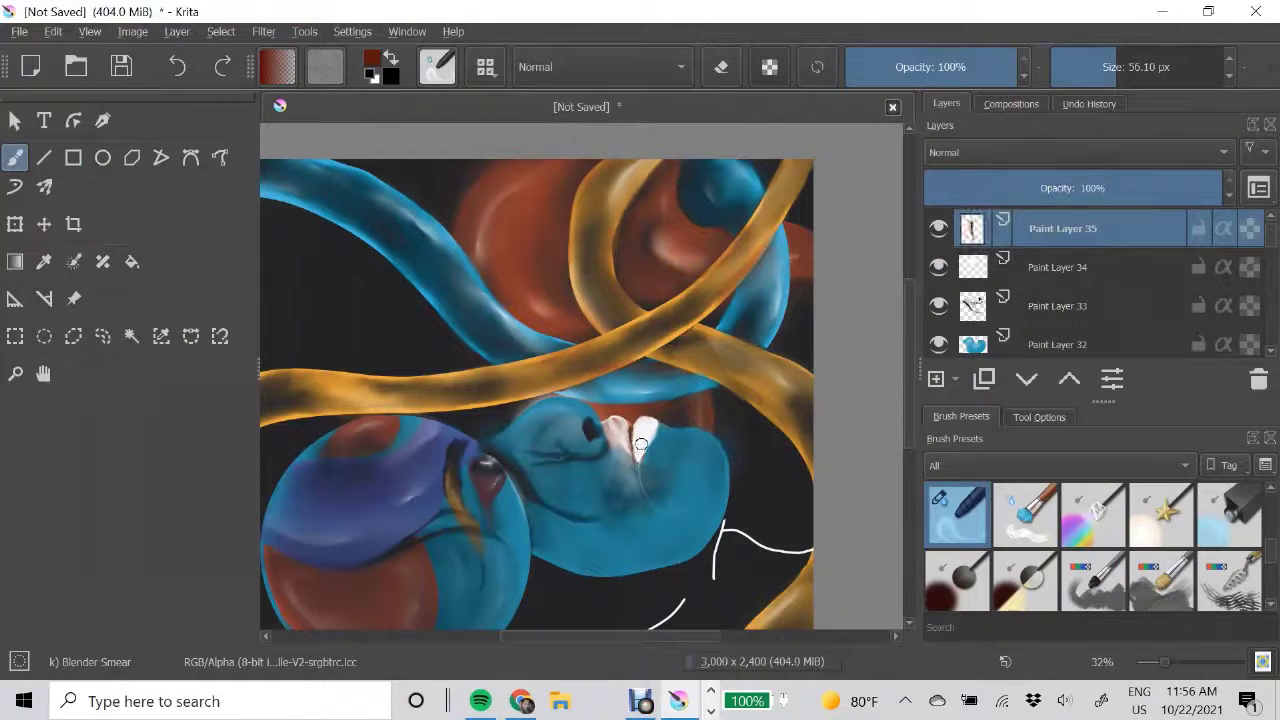
pyautogui.moveTo(580, 400)
pyautogui.mouseDown()
pyautogui.moveTo(660, 330)
pyautogui.moveTo(479, 272)
pyautogui.mouseUp()
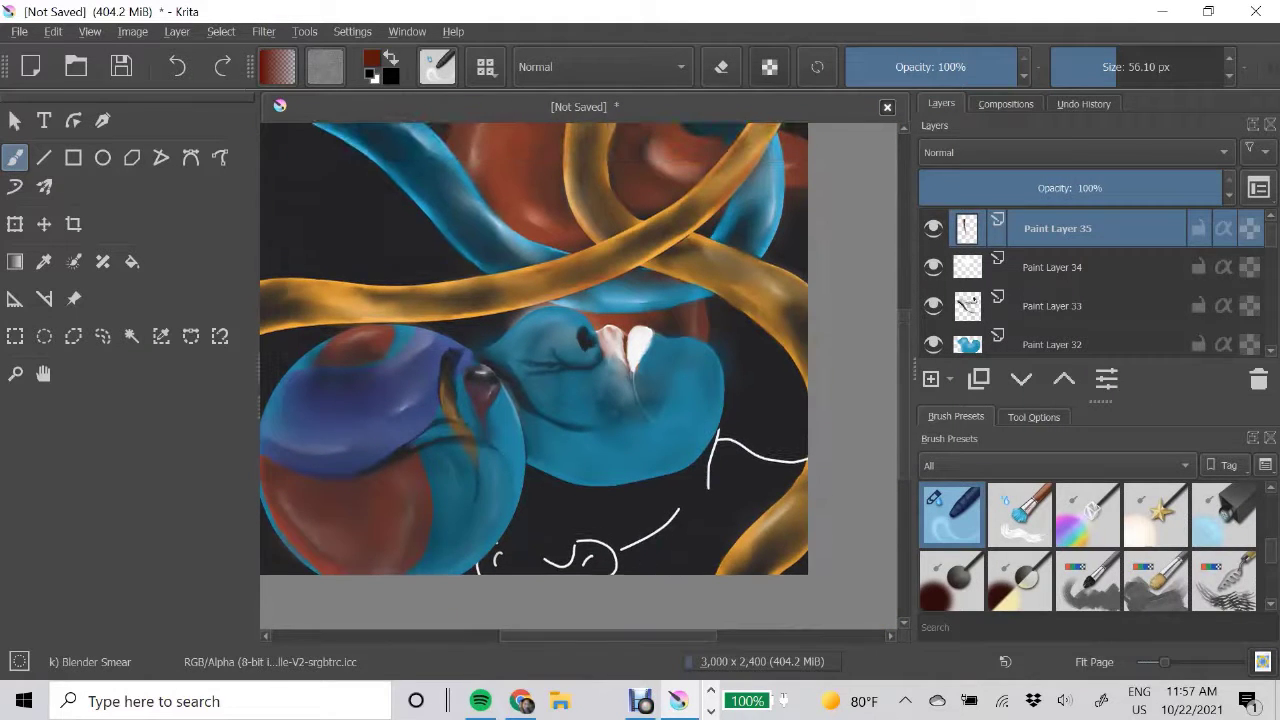
pyautogui.click(372, 60)
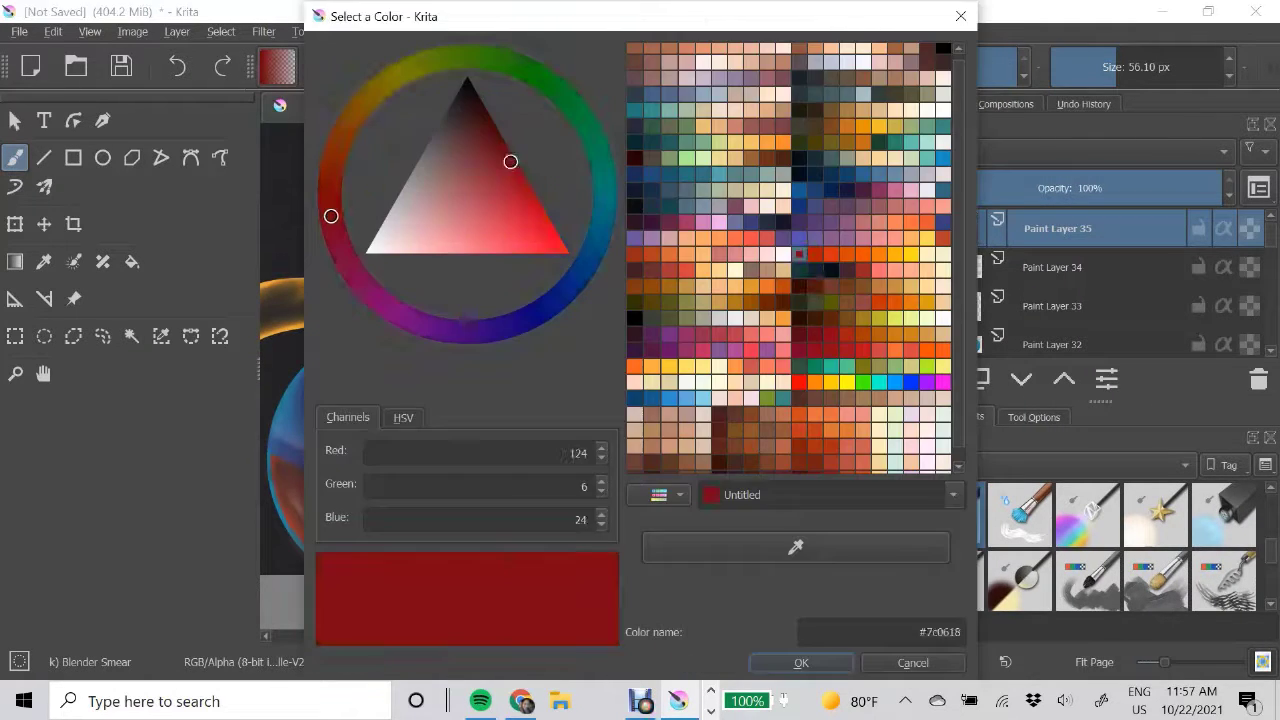
# - Paint near-white strokes below the face and blend them into soft drapery with Blender Blur
pyautogui.click(375, 246)
pyautogui.click(801, 662)
pyautogui.click(1224, 515)
pyautogui.moveTo(728, 432); pyautogui.dragTo(716, 492)
pyautogui.moveTo(625, 550); pyautogui.dragTo(695, 505)
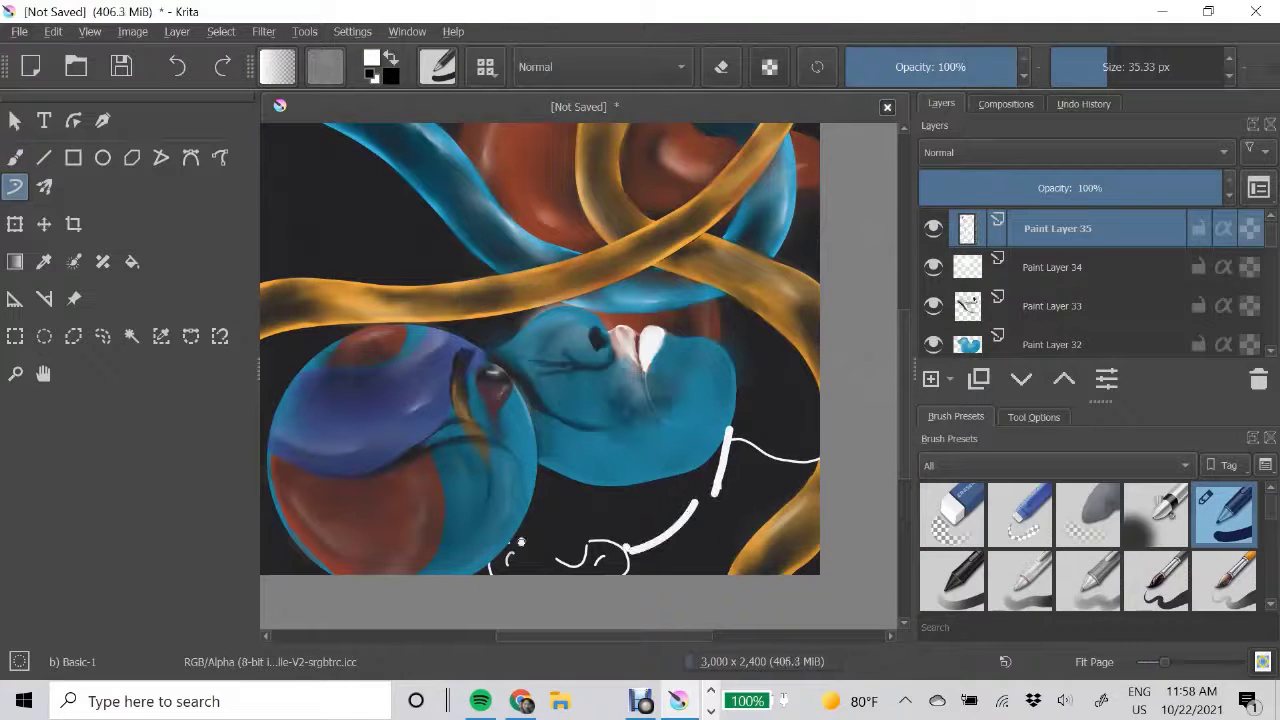
pyautogui.moveTo(522, 545)
pyautogui.mouseDown()
pyautogui.moveTo(537, 500)
pyautogui.moveTo(710, 460)
pyautogui.moveTo(560, 540)
pyautogui.mouseUp()
pyautogui.scroll(-5, 1088, 545)
pyautogui.click(1088, 572)
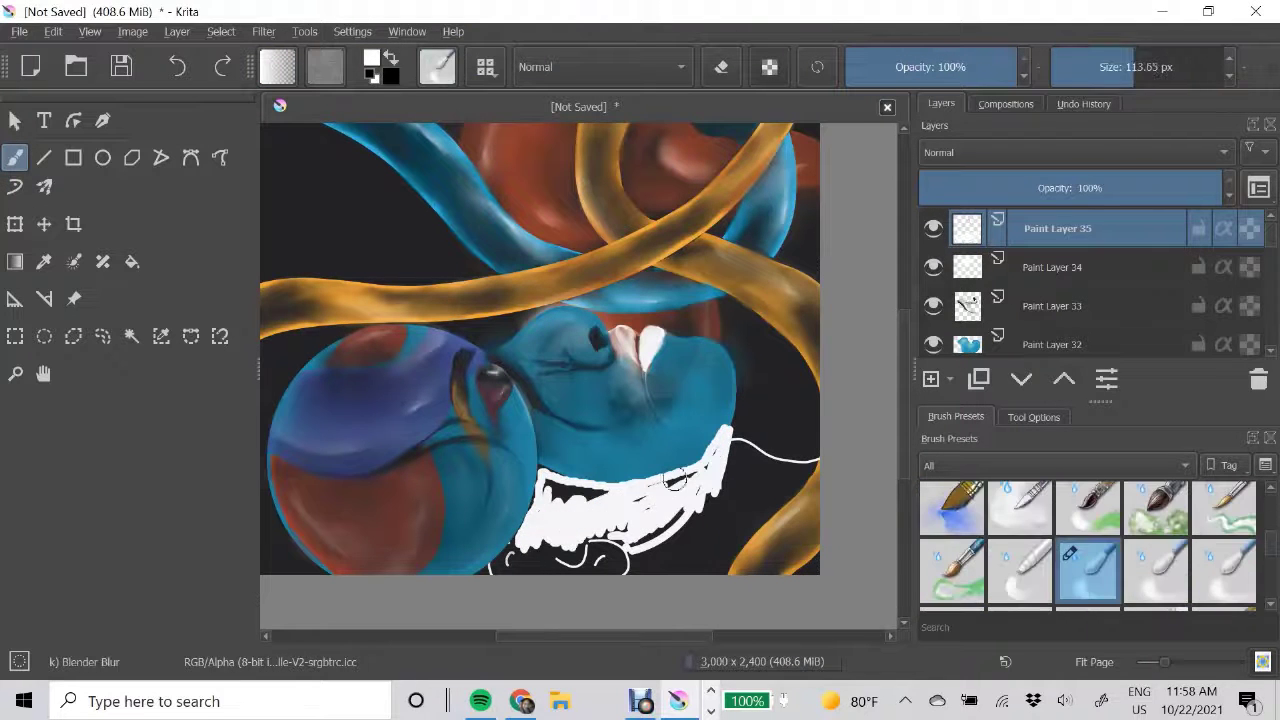
pyautogui.moveTo(530, 480)
pyautogui.mouseDown()
pyautogui.moveTo(600, 540)
pyautogui.moveTo(720, 470)
pyautogui.moveTo(540, 540)
pyautogui.moveTo(741, 433)
pyautogui.mouseUp()
# - Return to Paint Layer 35 and choose an orange-red painting colour
pyautogui.press('/')
pyautogui.press('e')
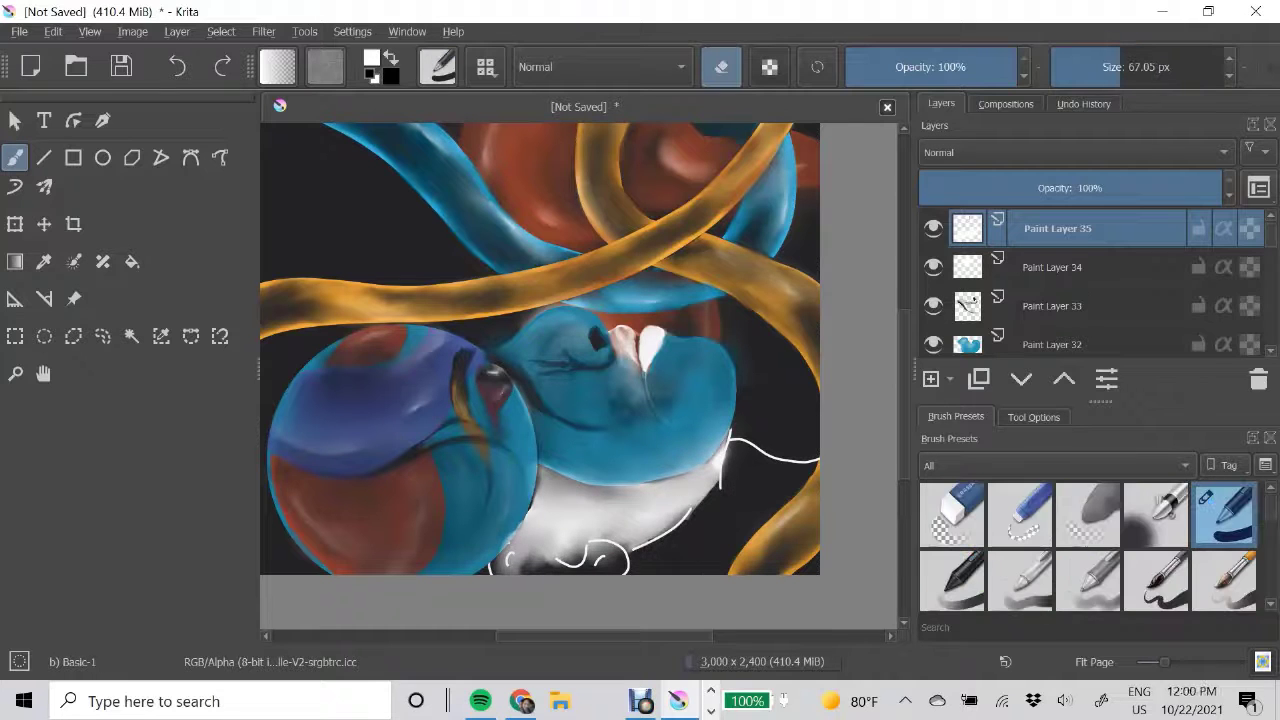
pyautogui.click(740, 425)
pyautogui.click(633, 557)
pyautogui.press('/')
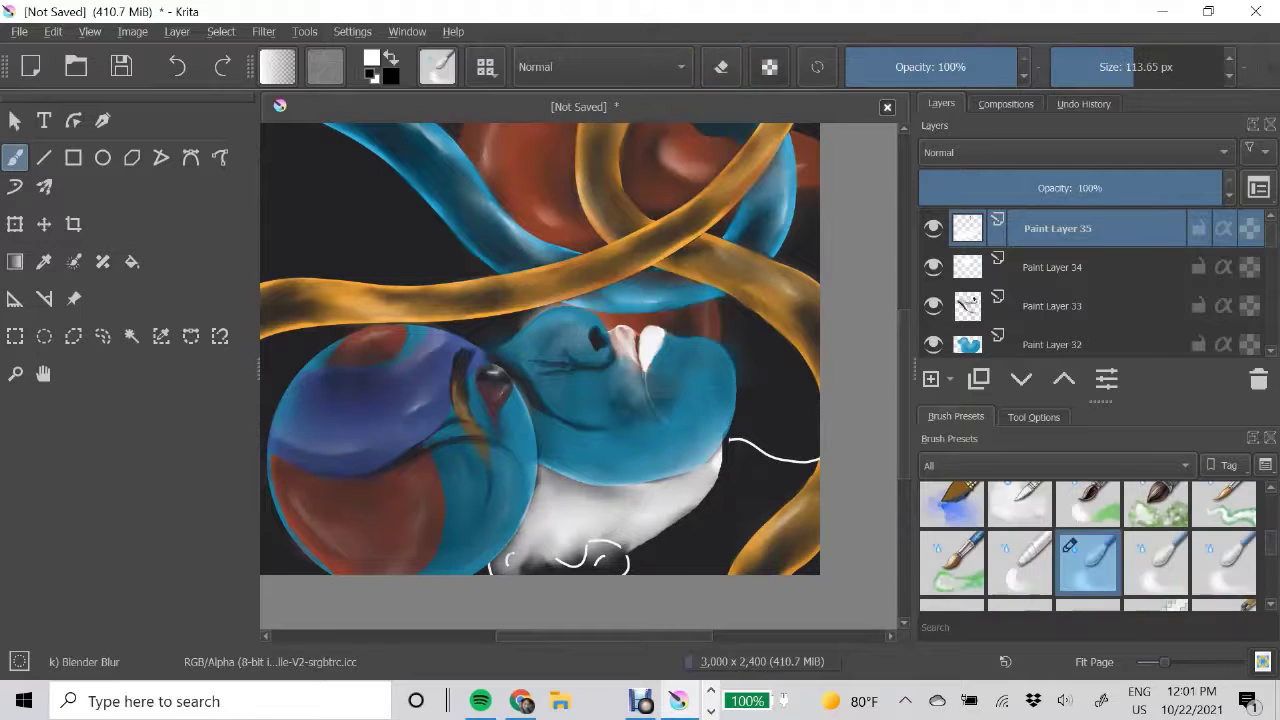
pyautogui.click(371, 58)
pyautogui.click(820, 663)
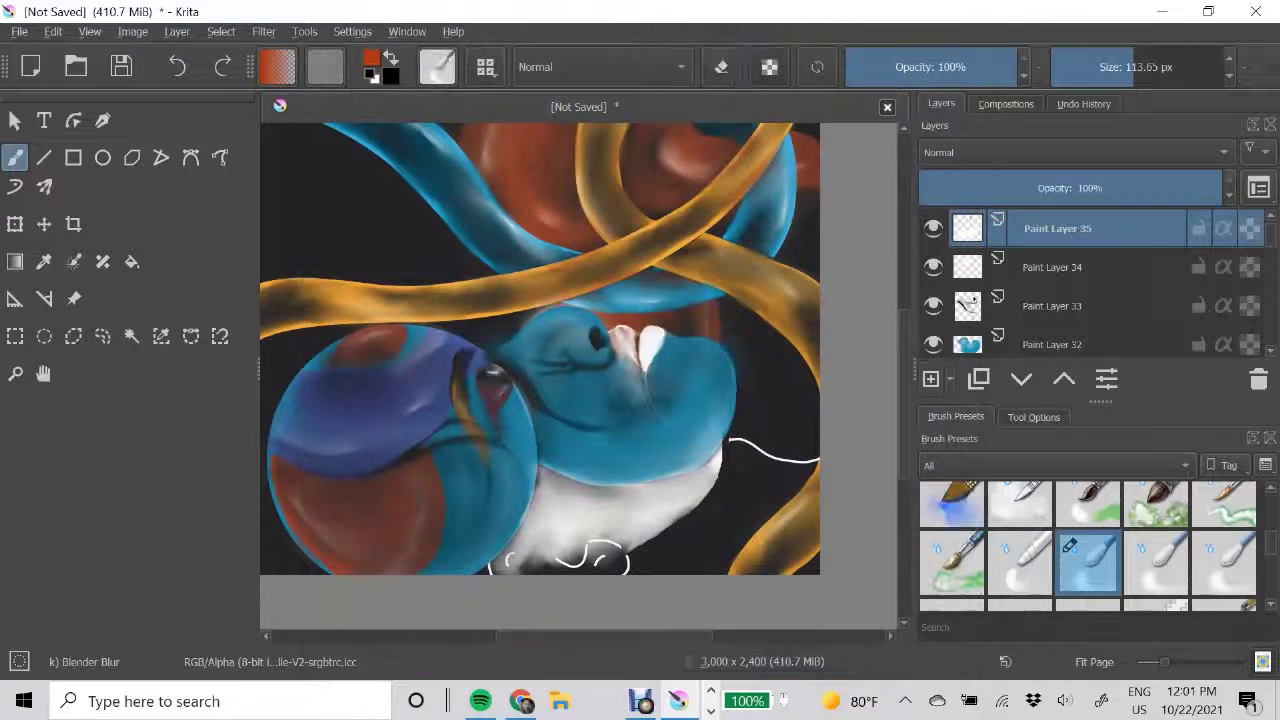
# - On new Paint Layer 36, paint an orange-red patch along the drapery's bottom edge
pyautogui.press('Insert')
pyautogui.press('/')
pyautogui.click(590, 543)
pyautogui.moveTo(607, 560)
pyautogui.mouseDown()
pyautogui.moveTo(590, 545)
pyautogui.moveTo(515, 563)
pyautogui.mouseUp()
pyautogui.press('e')
pyautogui.click(590, 555)
pyautogui.press('/')
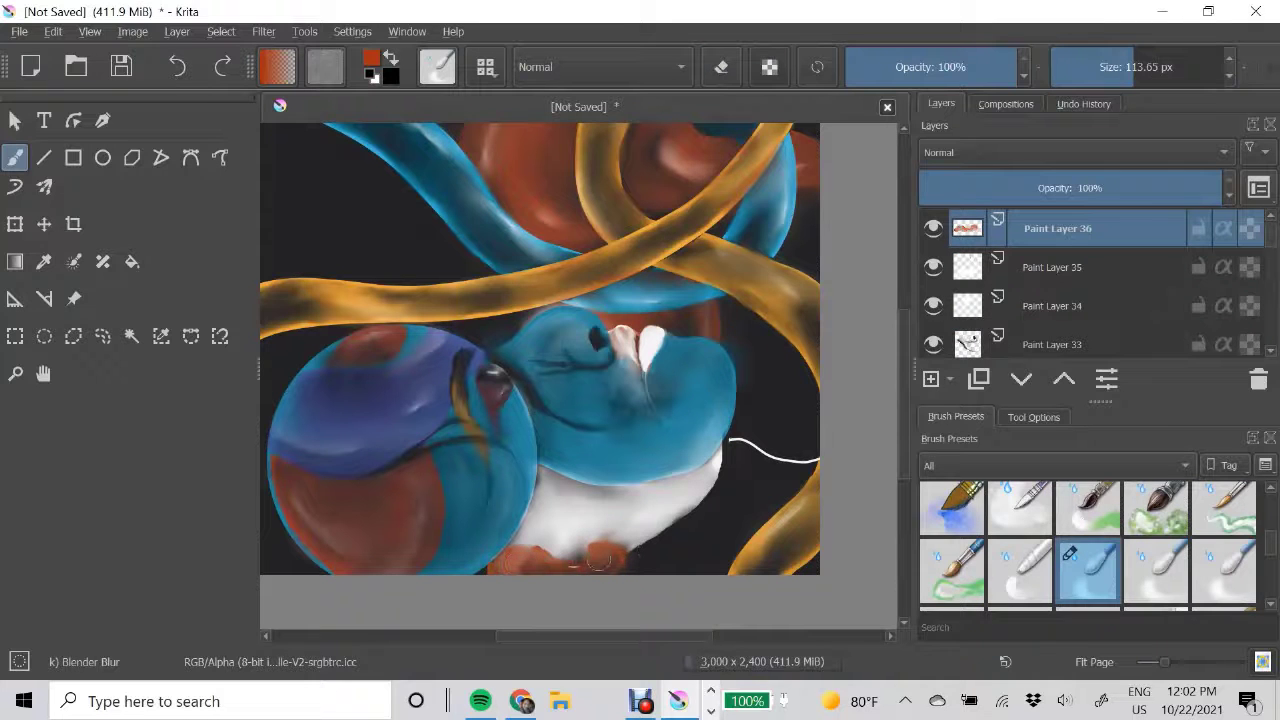
pyautogui.press('Insert')
# - Paint a dark-blue curve in the white drapery and blend it into a soft fold
pyautogui.press('/')
pyautogui.click(371, 58)
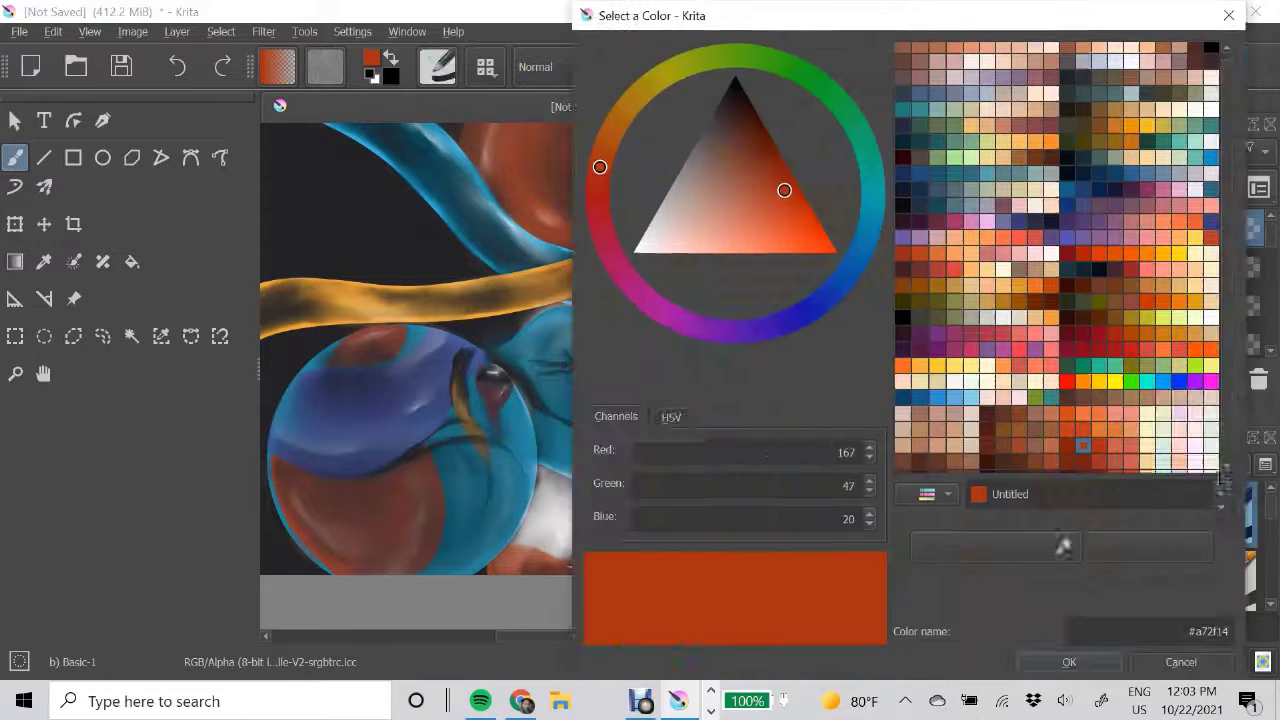
pyautogui.click(820, 663)
pyautogui.click(15, 186)
pyautogui.moveTo(532, 546); pyautogui.dragTo(718, 462)
pyautogui.press('/')
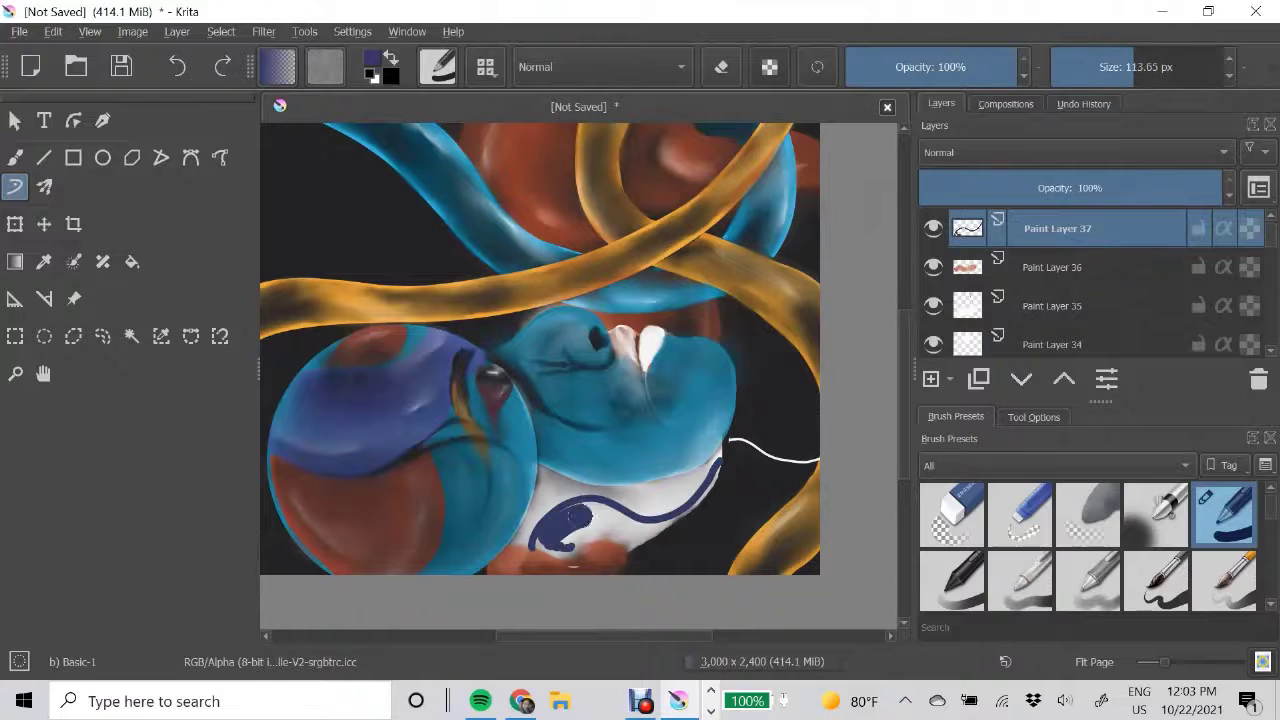
pyautogui.press('b')
pyautogui.moveTo(575, 545)
pyautogui.mouseDown()
pyautogui.moveTo(650, 515)
pyautogui.moveTo(718, 462)
pyautogui.moveTo(570, 540)
pyautogui.moveTo(590, 514)
pyautogui.moveTo(707, 514)
pyautogui.mouseUp()
# - Add new Paint Layers 37–40 while swapping brushes and white/black painting colours for highlights
pyautogui.press('Insert')
pyautogui.press('/')
pyautogui.press('x')
pyautogui.press('/')
pyautogui.press('Insert')
pyautogui.press('x')
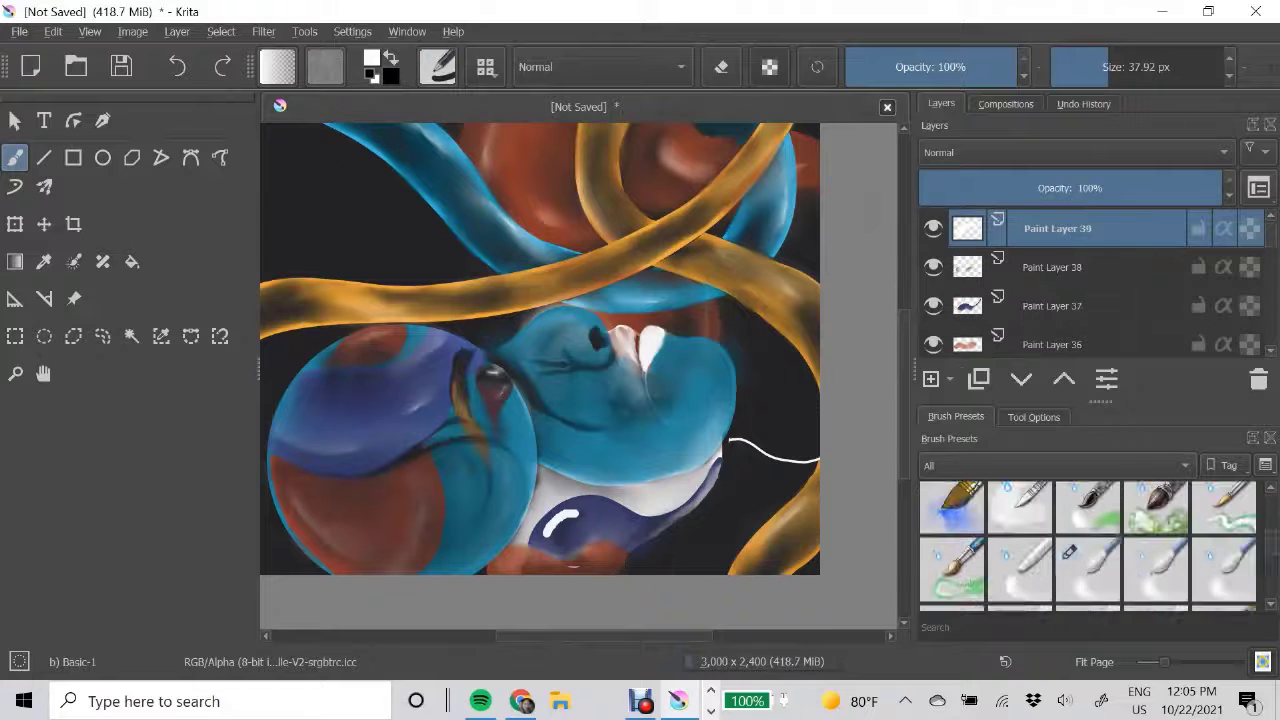
pyautogui.scroll(2, 748, 465)
pyautogui.scroll(-1, 540, 380)
pyautogui.press('/')
pyautogui.press('x')
pyautogui.press('Insert')
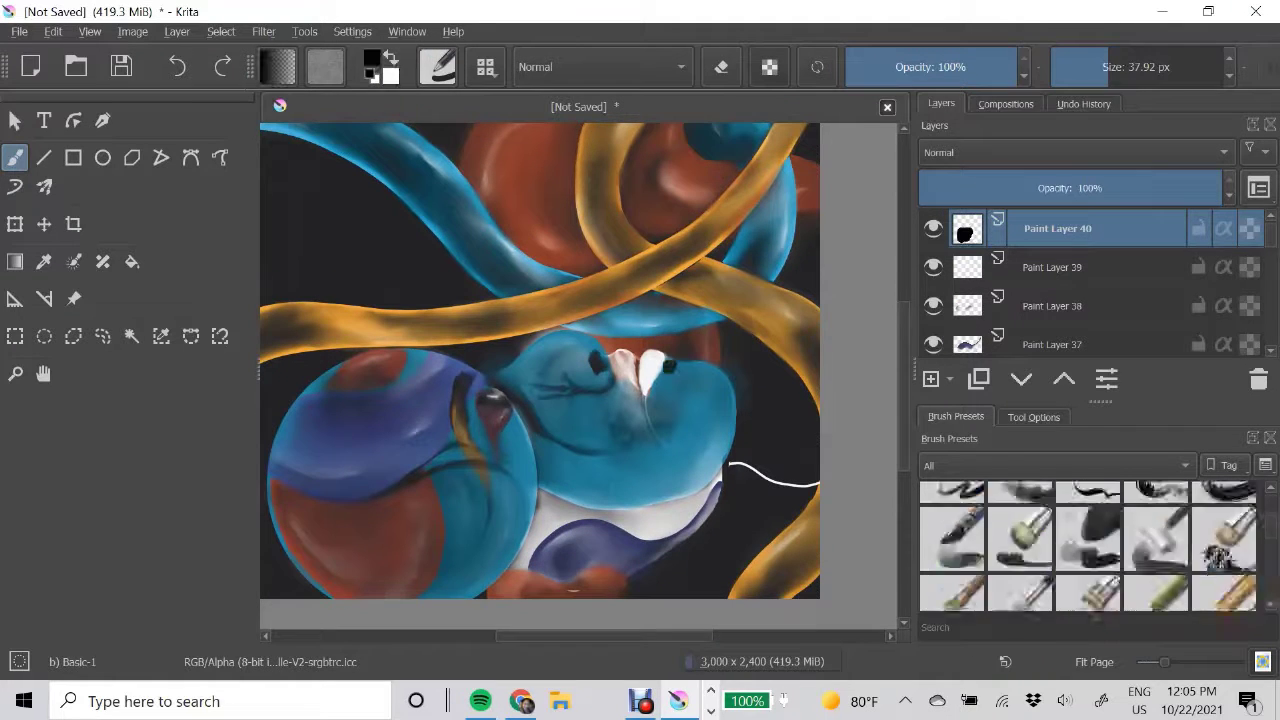
pyautogui.press('/')
pyautogui.press('/')
# - On Paint Layer 14, smear streaky white-grey drapery folds toward the lower right
pyautogui.moveTo(666, 366); pyautogui.dragTo(534, 318)
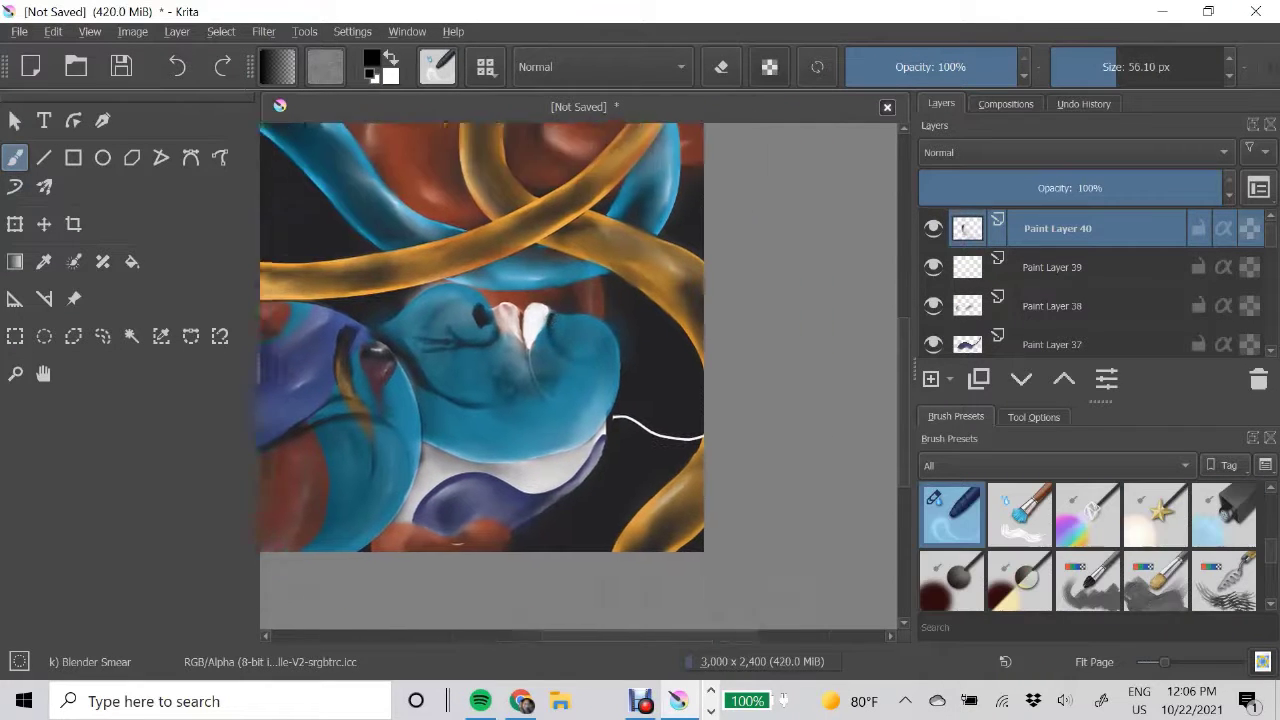
pyautogui.click(600, 425)
pyautogui.moveTo(662, 446)
pyautogui.mouseDown()
pyautogui.moveTo(600, 430)
pyautogui.moveTo(575, 520)
pyautogui.moveTo(540, 540)
pyautogui.moveTo(580, 528)
pyautogui.mouseUp()
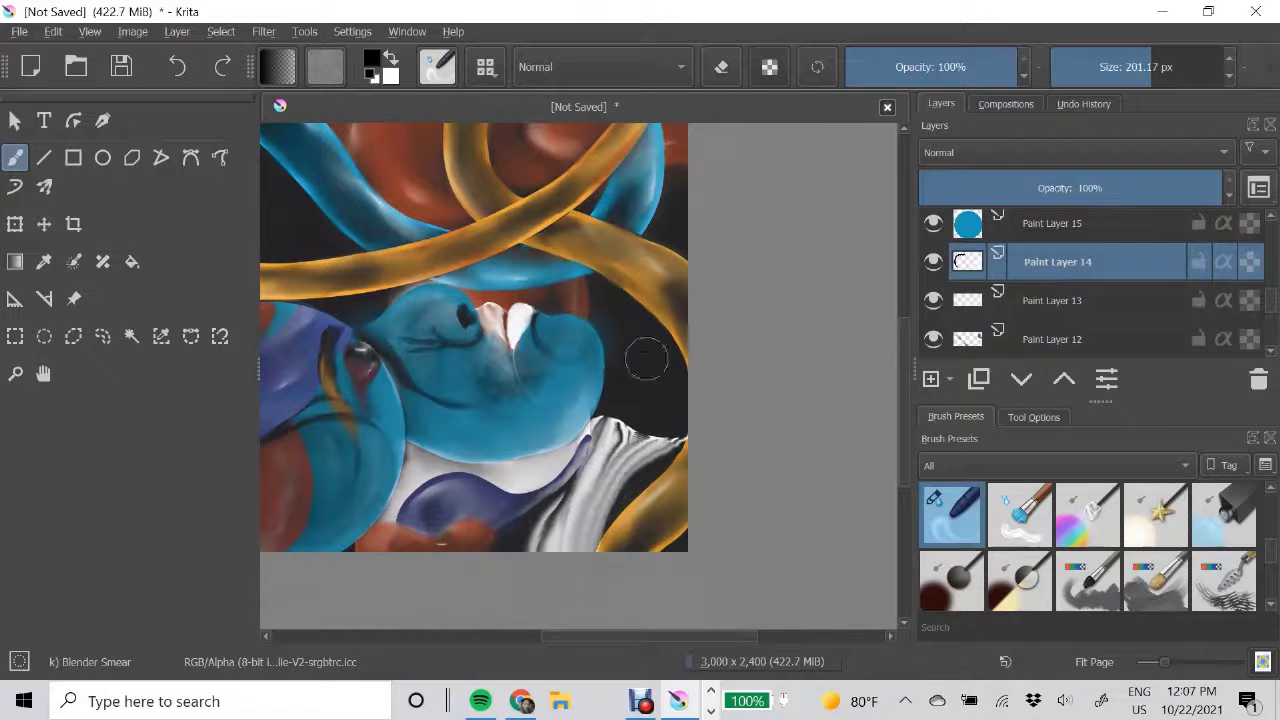
pyautogui.press('Insert')
pyautogui.press('/')
pyautogui.press('e')
pyautogui.click(609, 326)
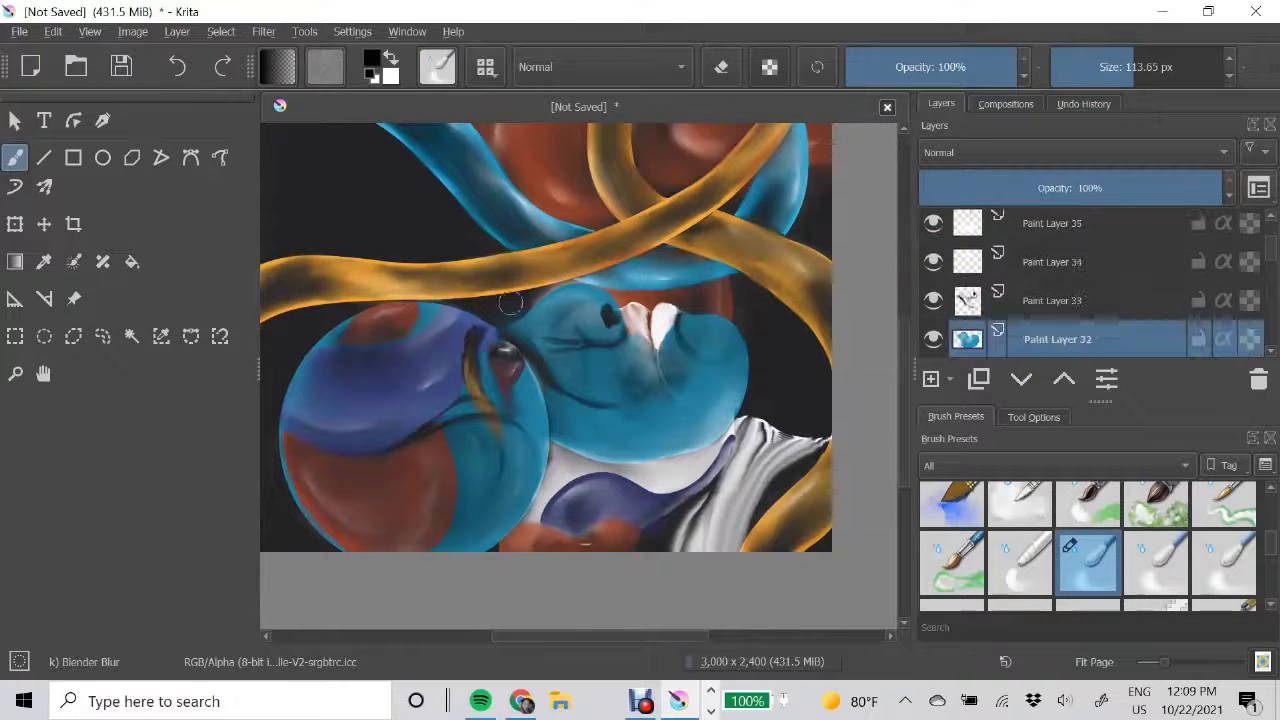
# - On a new layer, swirl orange and blue into the small white upper-left marbles with smear and blur brushes
pyautogui.press('pagedown')
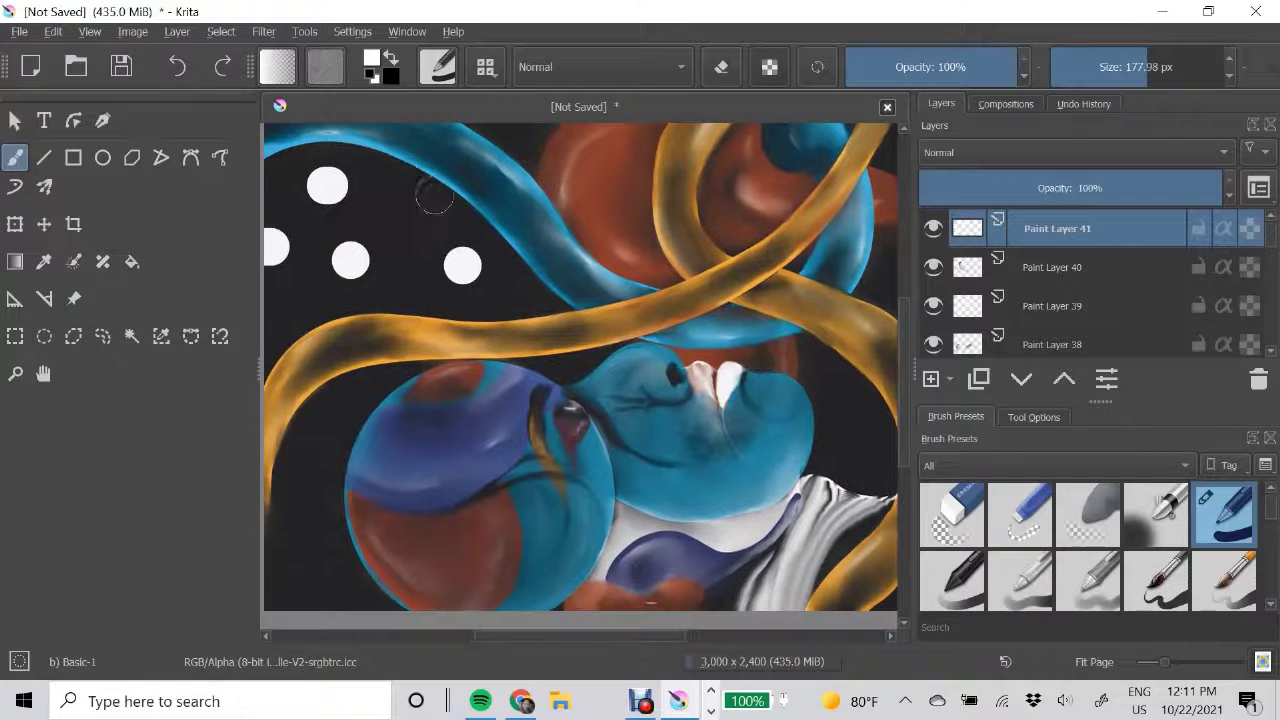
pyautogui.press('e')
pyautogui.press('Insert')
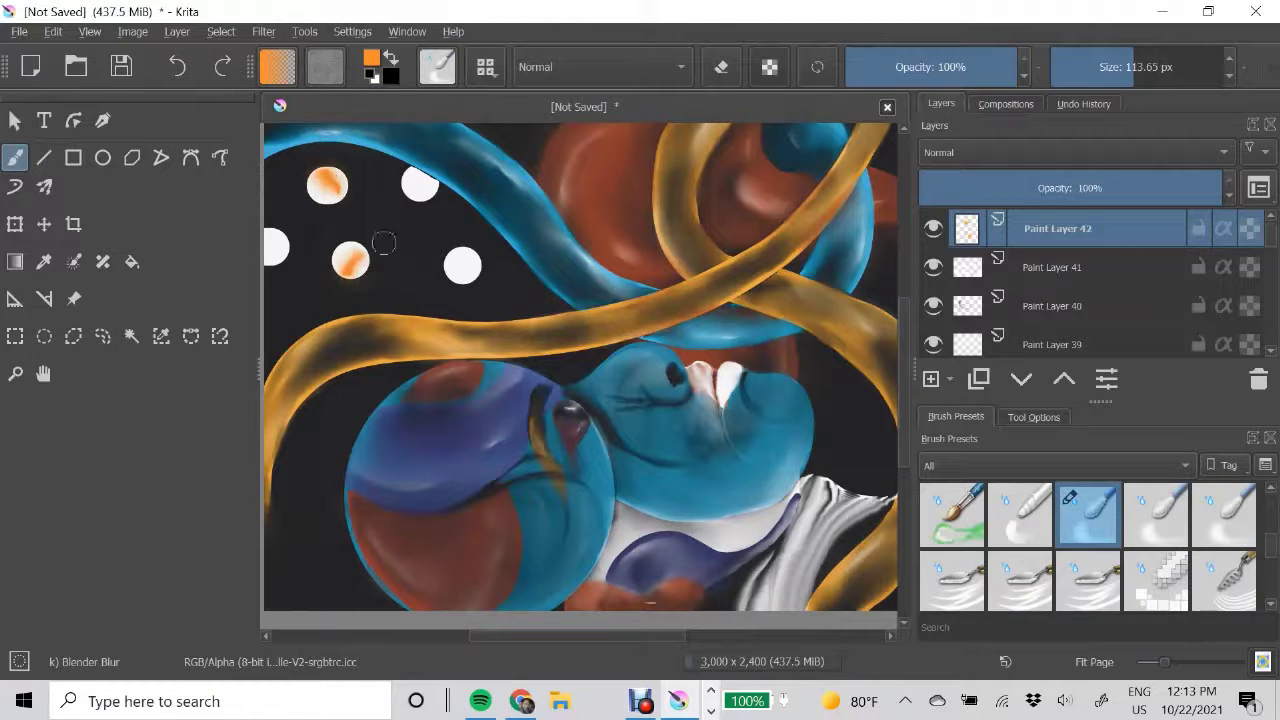
pyautogui.press('/')
pyautogui.press('/')
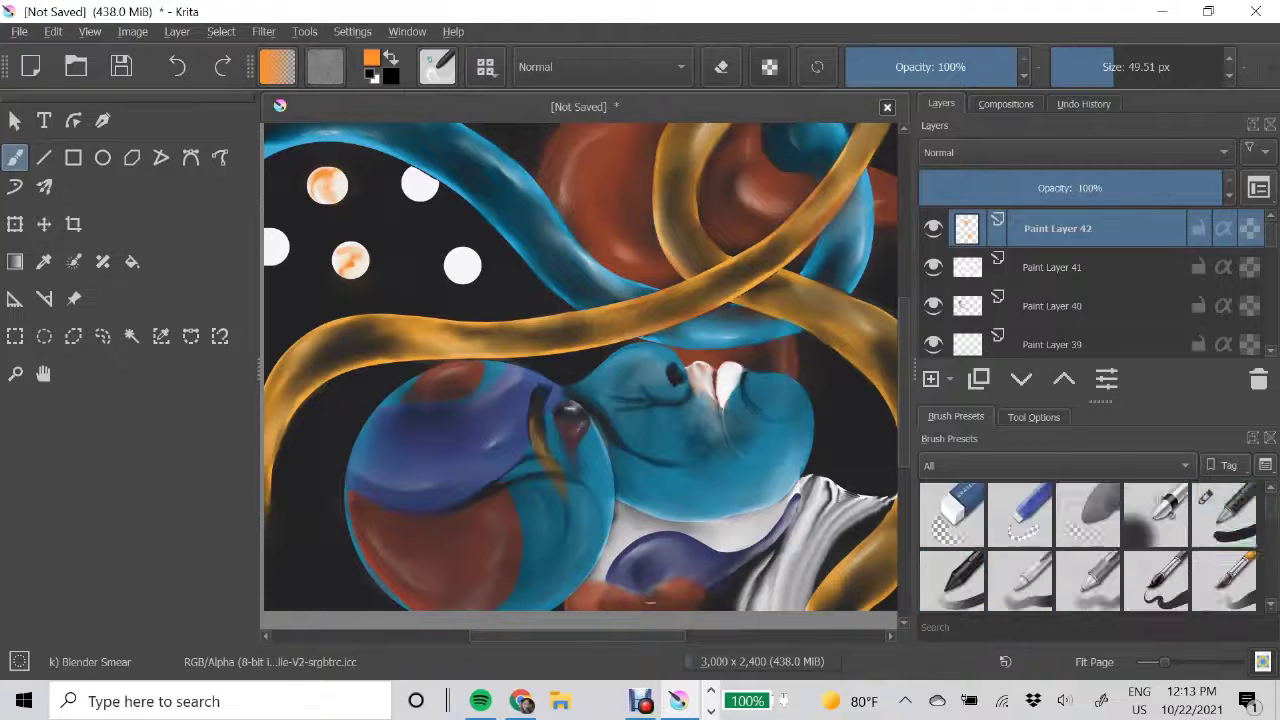
pyautogui.press('e')
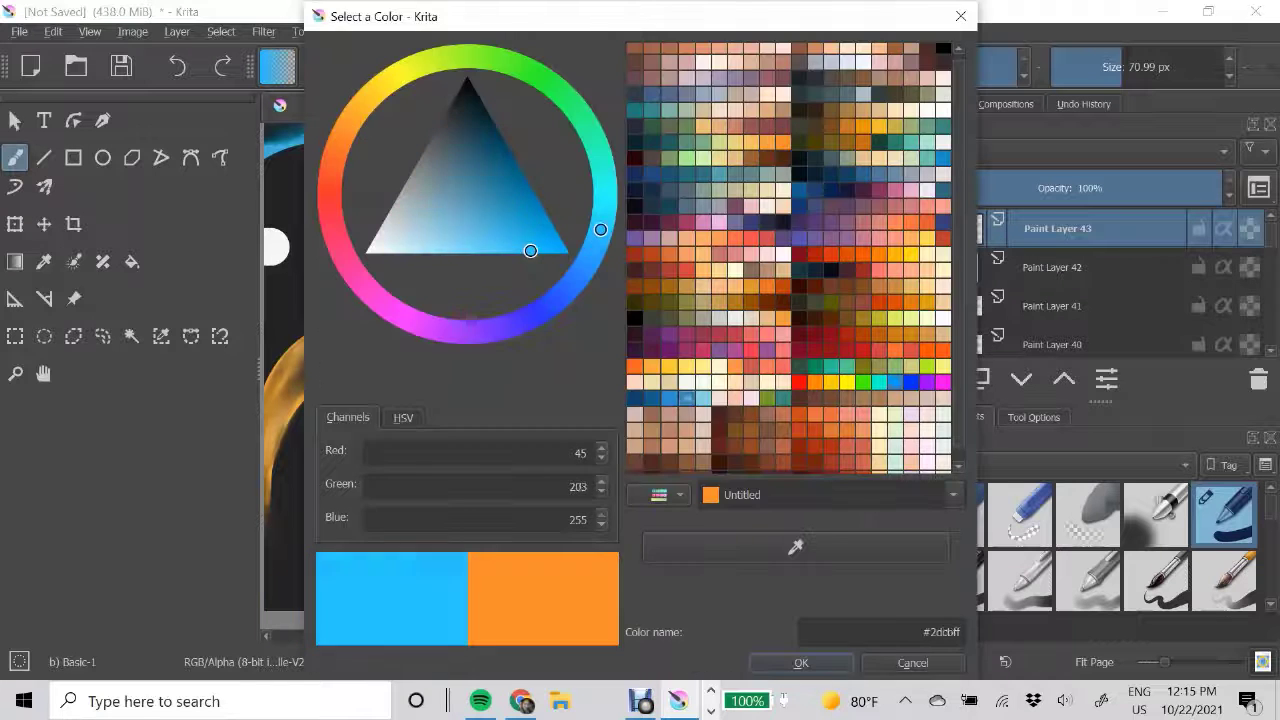
pyautogui.press('/')
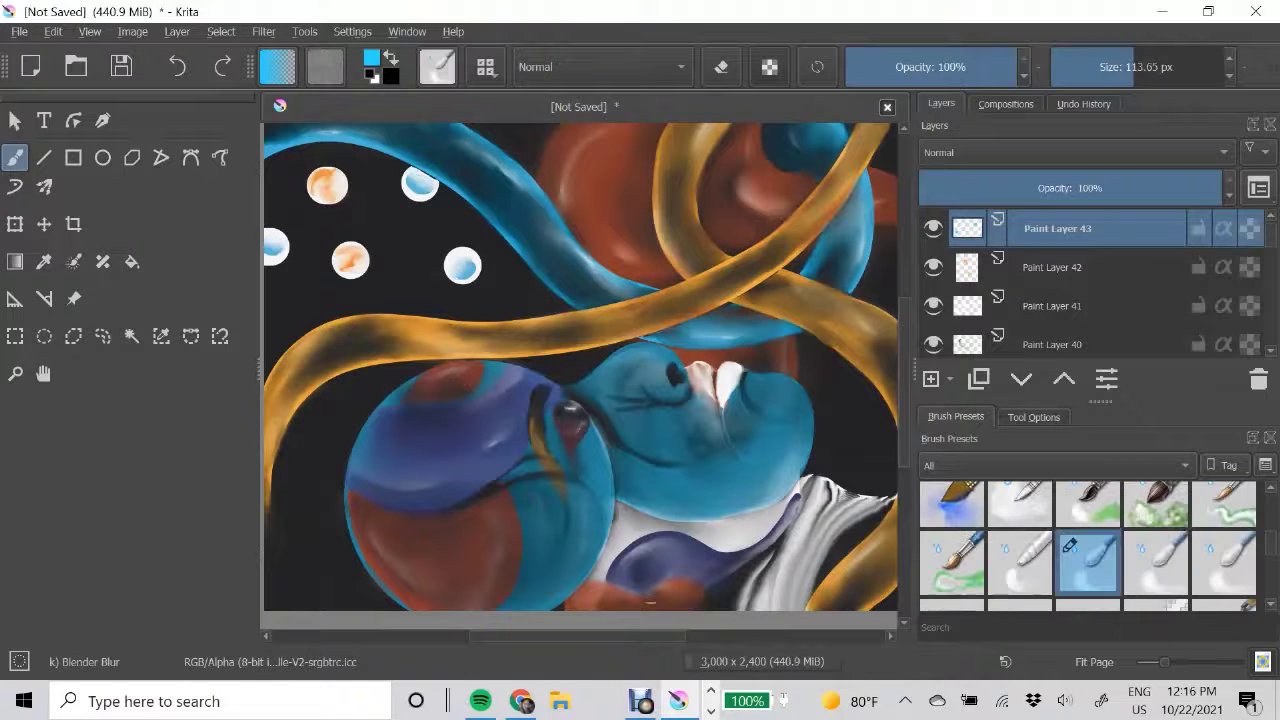
pyautogui.press('/')
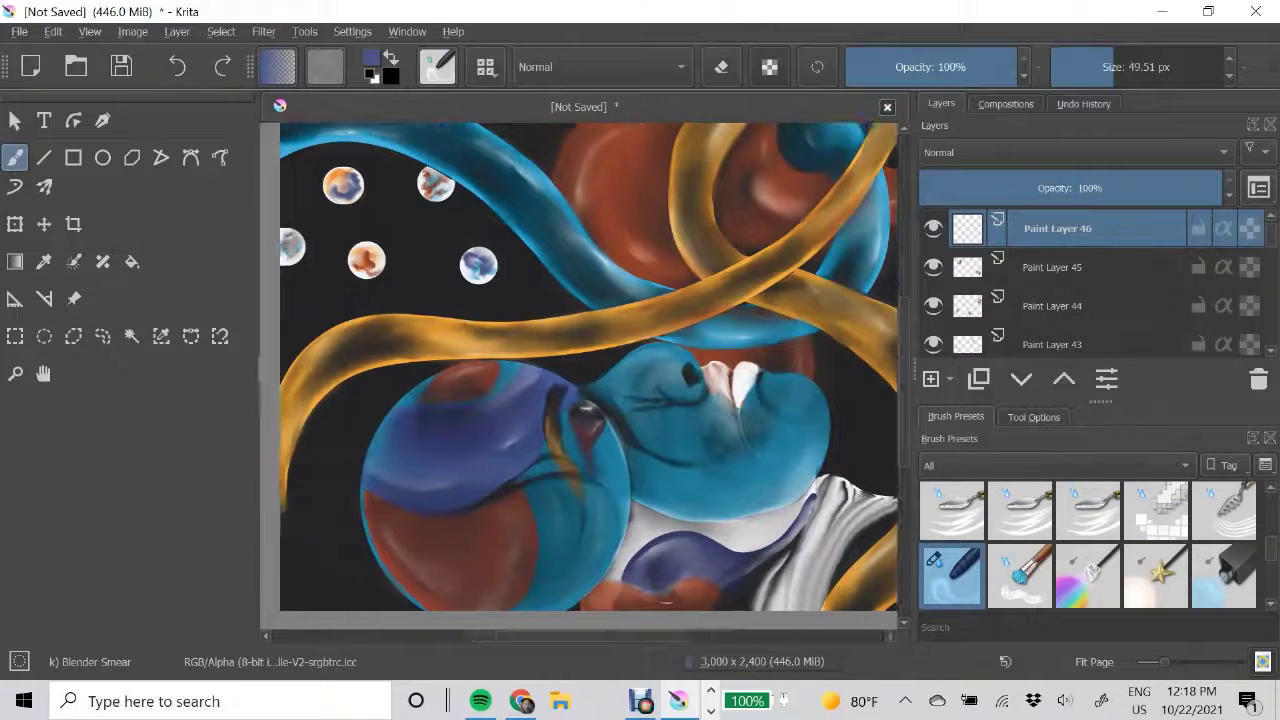
pyautogui.press('/')
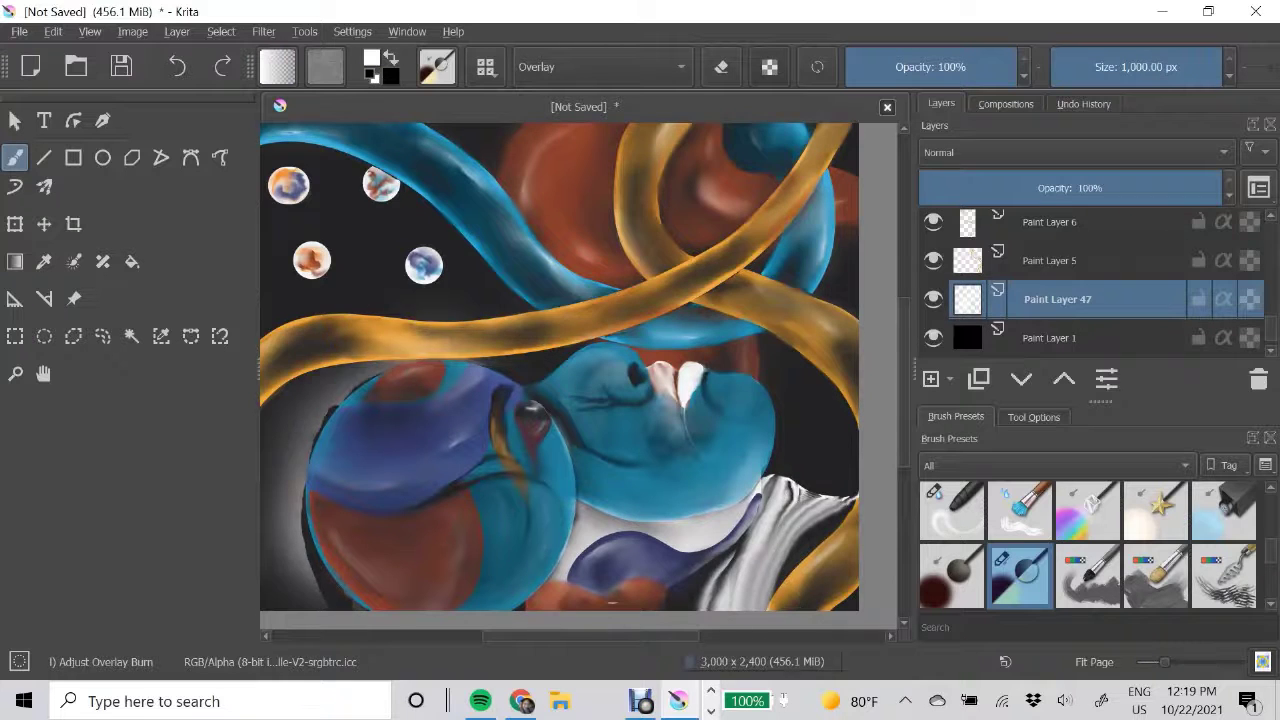
# - Choose the Texture Splat preset in black to speckle dark dots around the large lower-left sphere
pyautogui.scroll(5, 1090, 285)
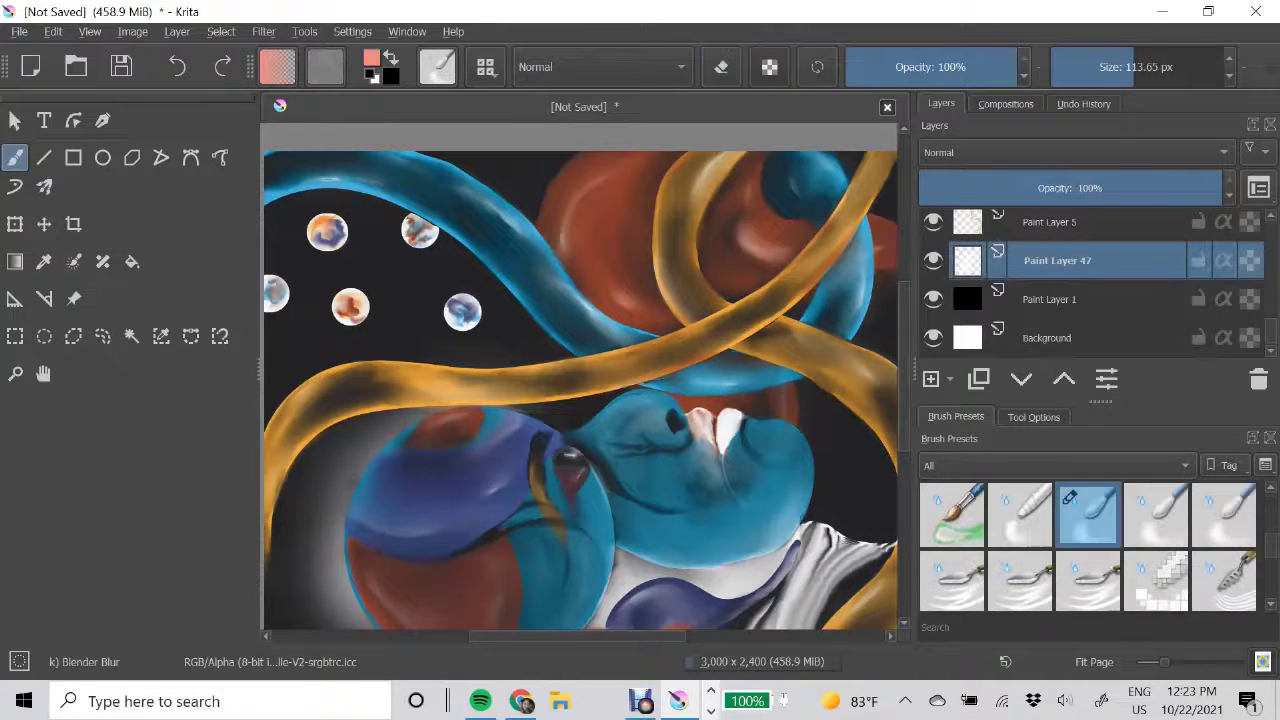
pyautogui.scroll(3, 1090, 278)
pyautogui.scroll(-5, 1090, 285)
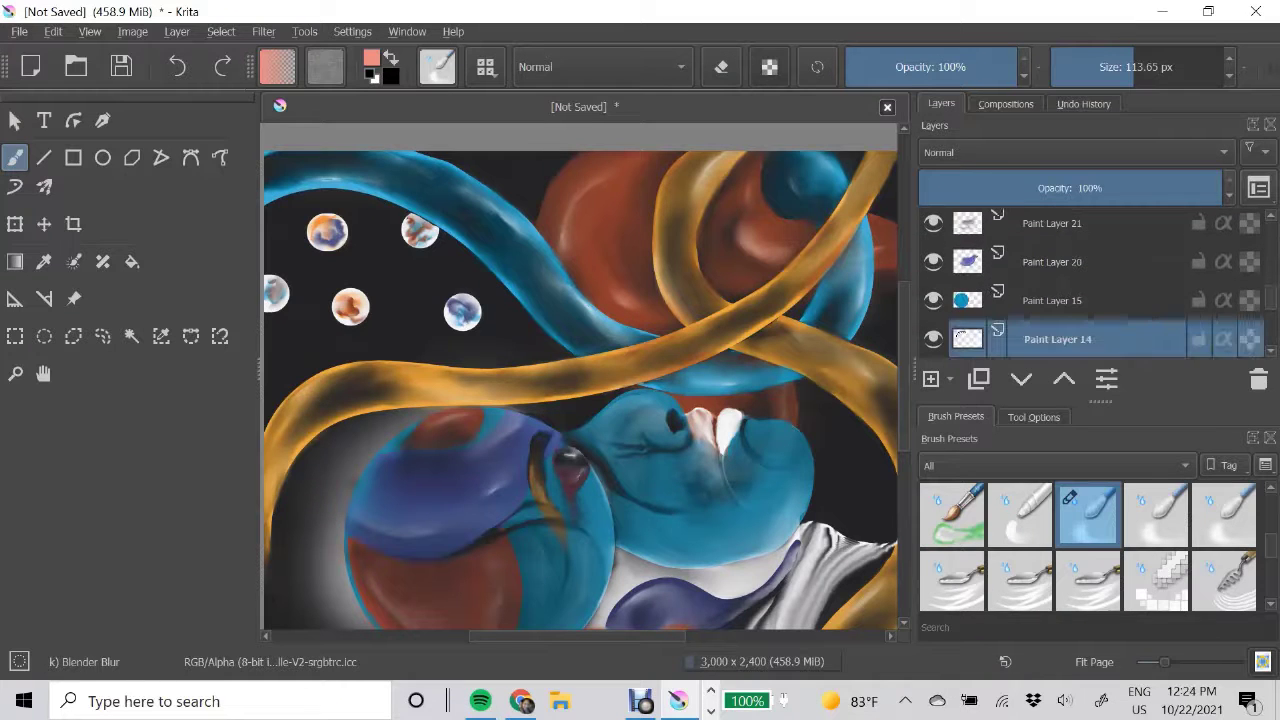
pyautogui.scroll(-3, 1090, 285)
pyautogui.scroll(-5, 1088, 545)
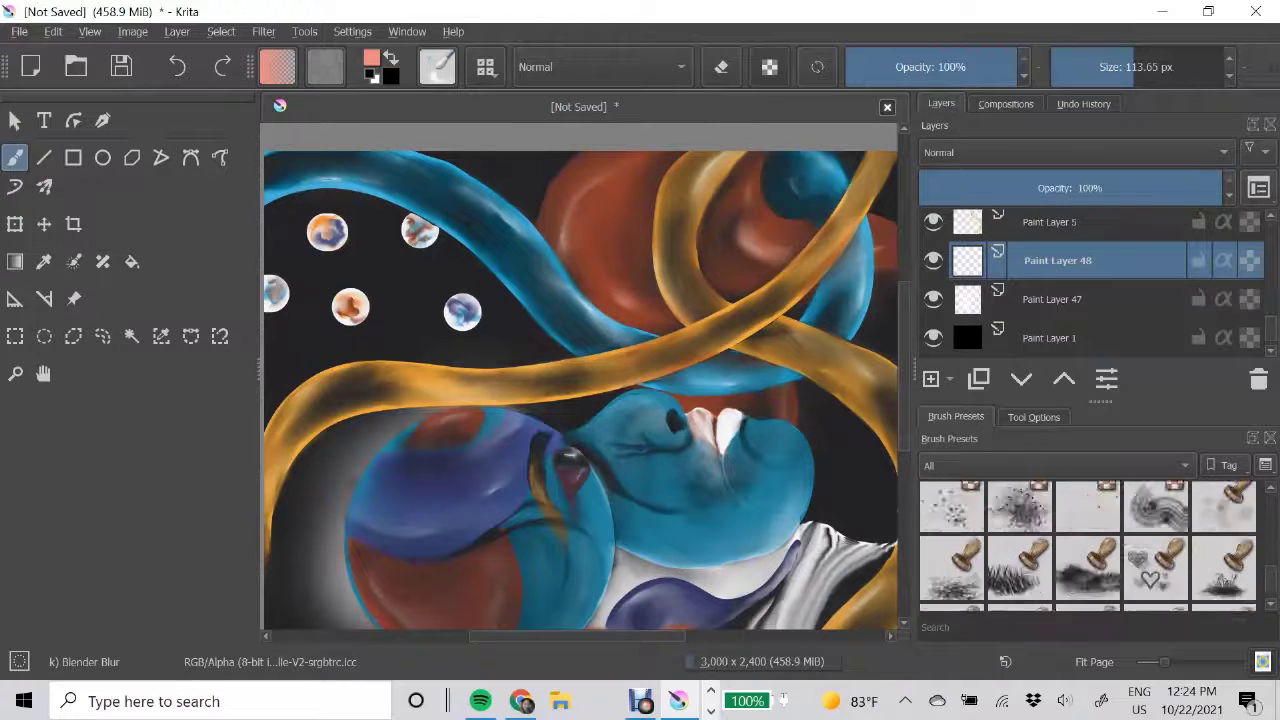
pyautogui.click(952, 565)
pyautogui.press('x')
pyautogui.scroll(-2, 580, 380)
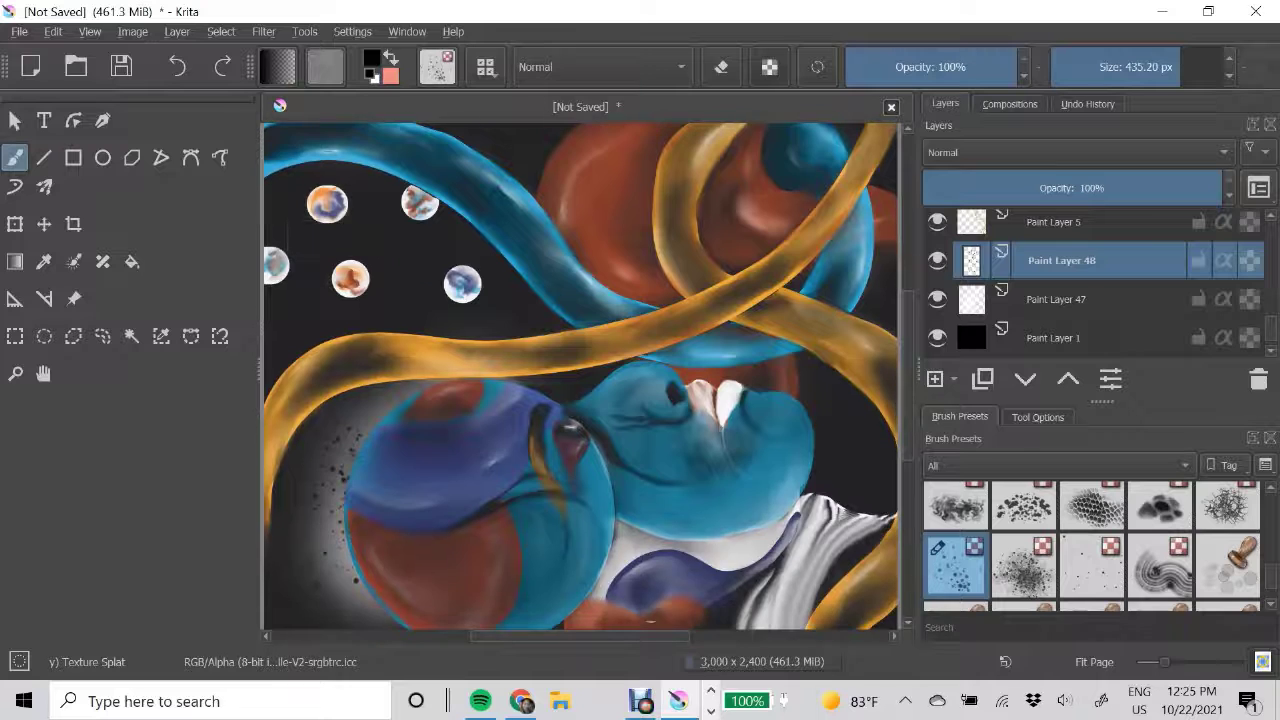